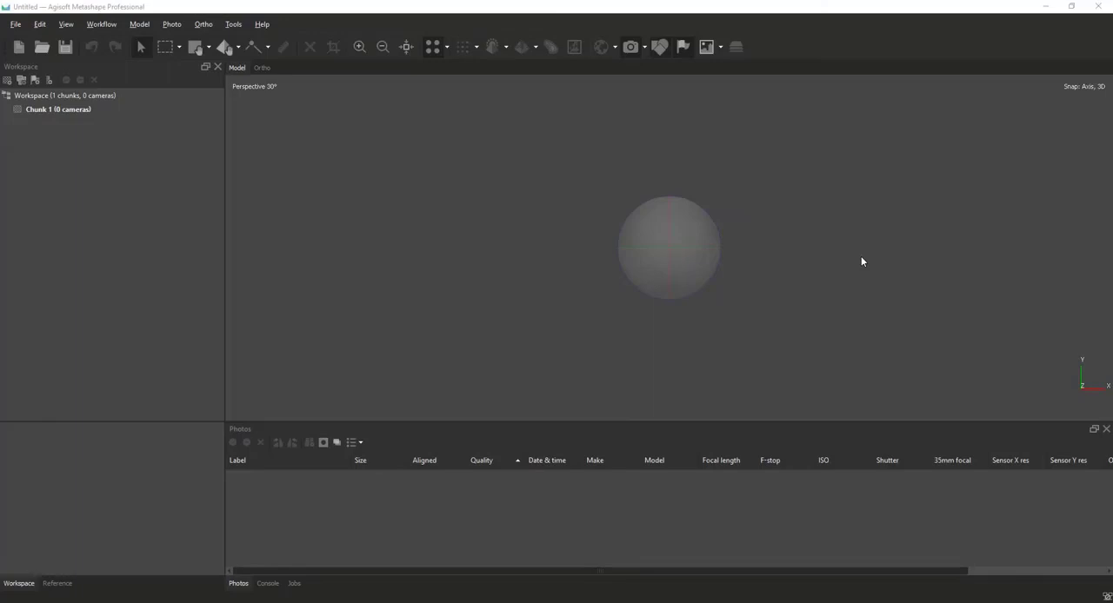
Add all the photos from the modelo_digital_de_afloramento folder to Chunk 1 and check the resulting camera positions.
{"action": "left_click", "coordinate": [29, 78]}
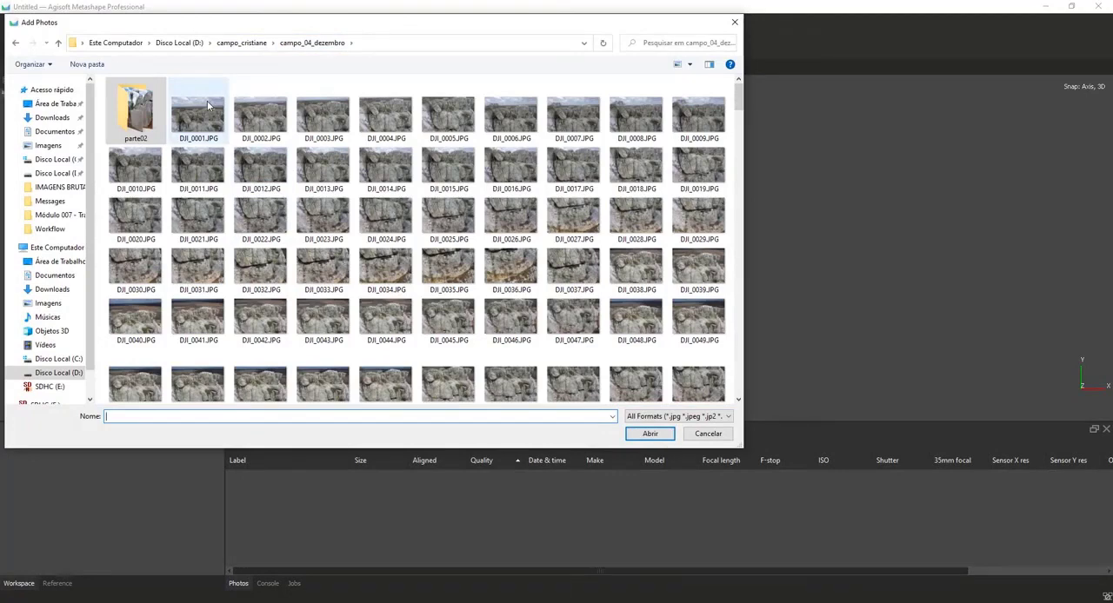
{"action": "left_click", "coordinate": [248, 43]}
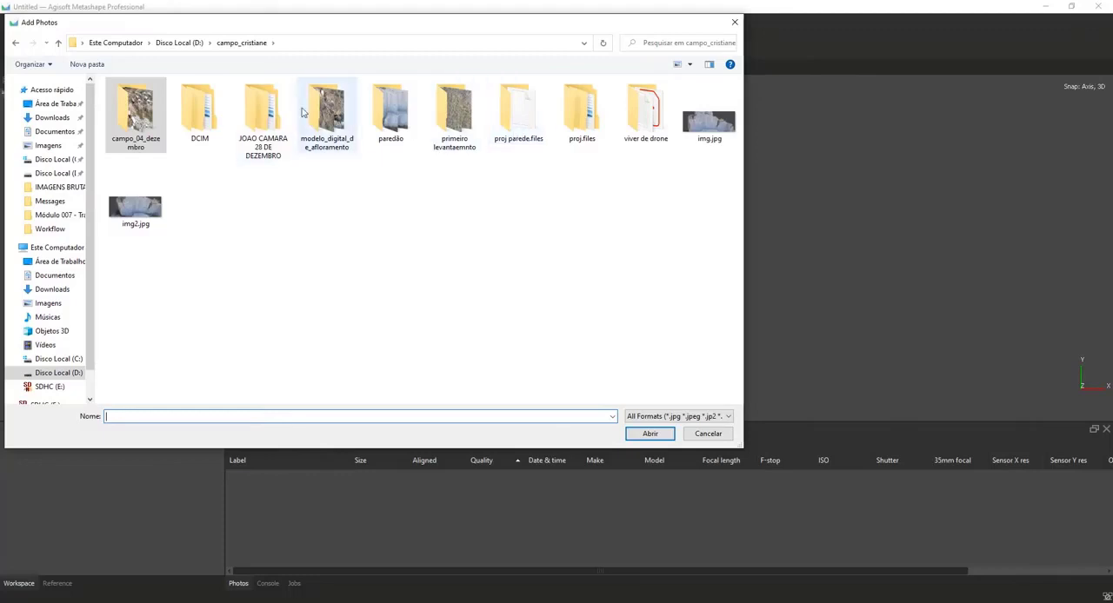
{"action": "double_click", "coordinate": [327, 111]}
{"action": "left_click", "coordinate": [150, 120]}
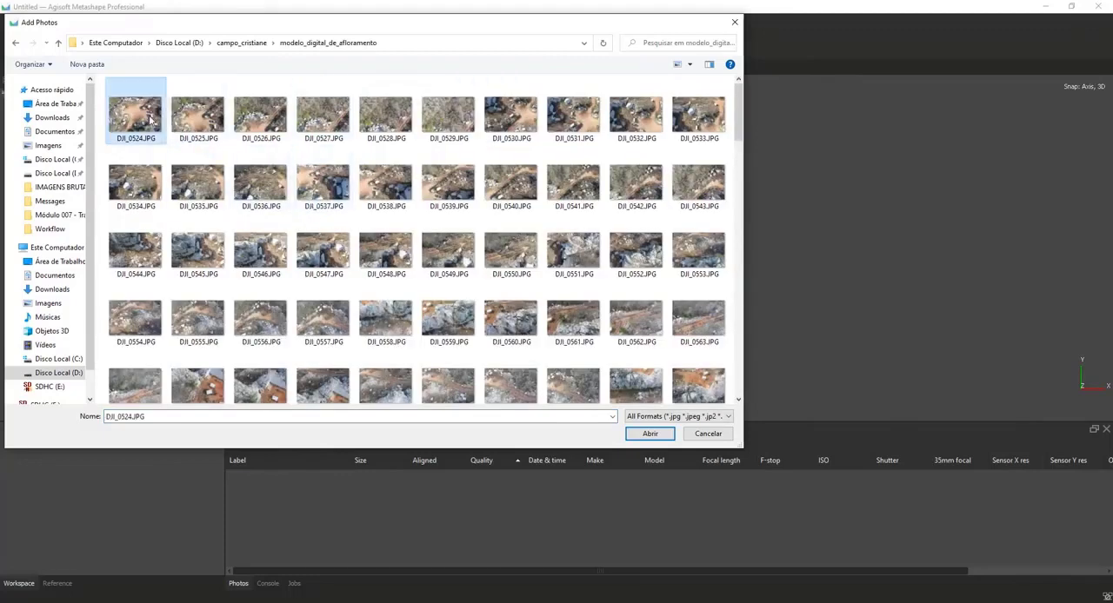
{"action": "key", "text": "ctrl+a"}
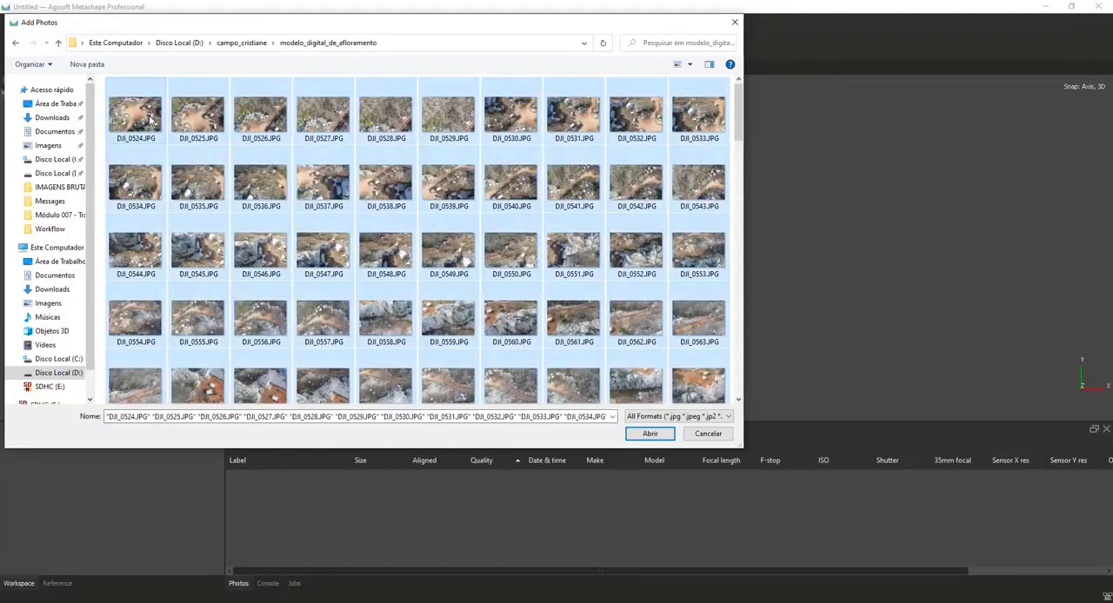
{"action": "key", "text": "Return"}
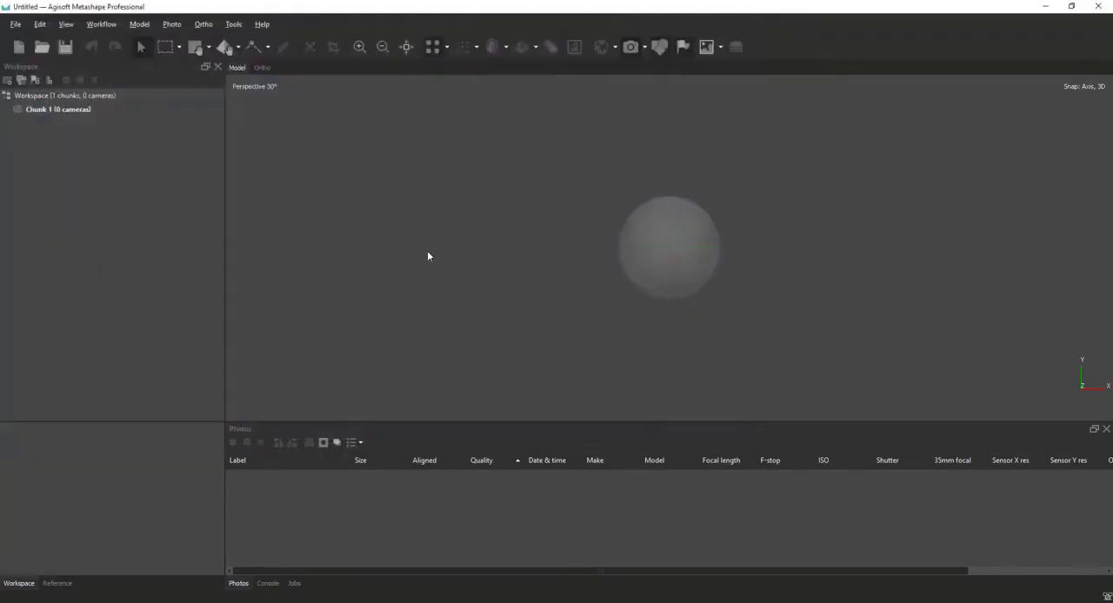
{"action": "left_click_drag", "start_coordinate": [575, 229], "coordinate": [519, 186]}
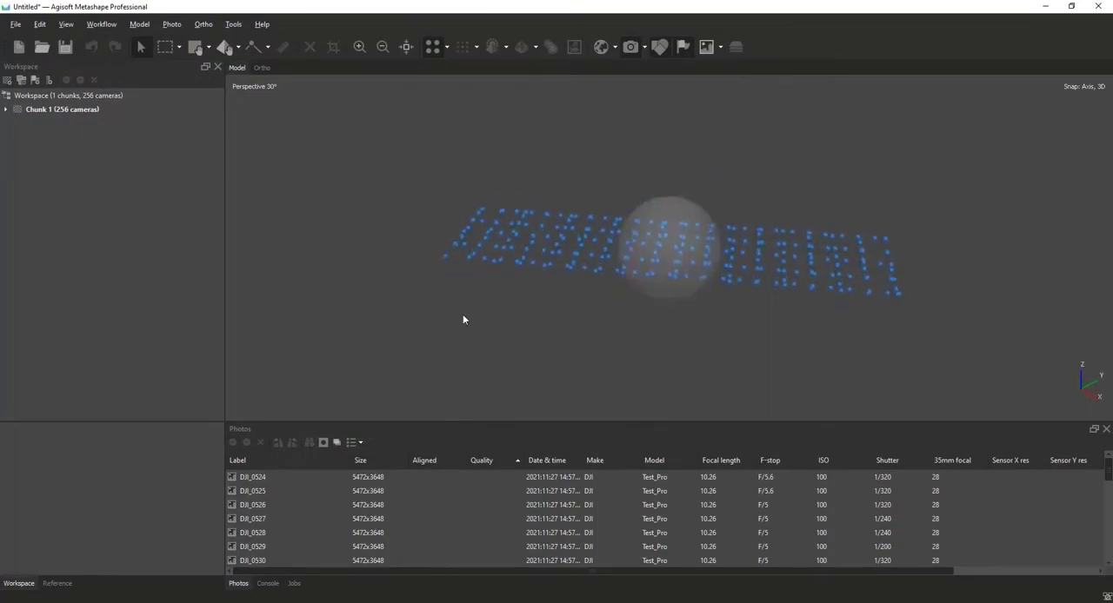
{"action": "left_click_drag", "start_coordinate": [477, 303], "coordinate": [671, 304]}
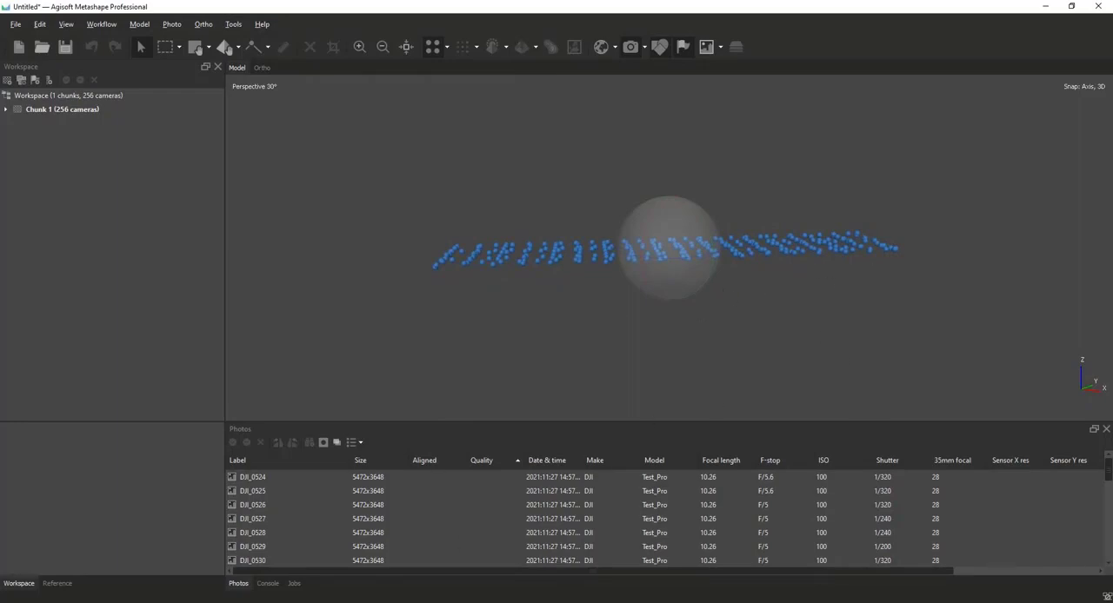
Switch to File Explorer, open the campo_04_dezembro folder and examine photo DJI_0001.JPG up close.
{"action": "left_click", "coordinate": [101, 601]}
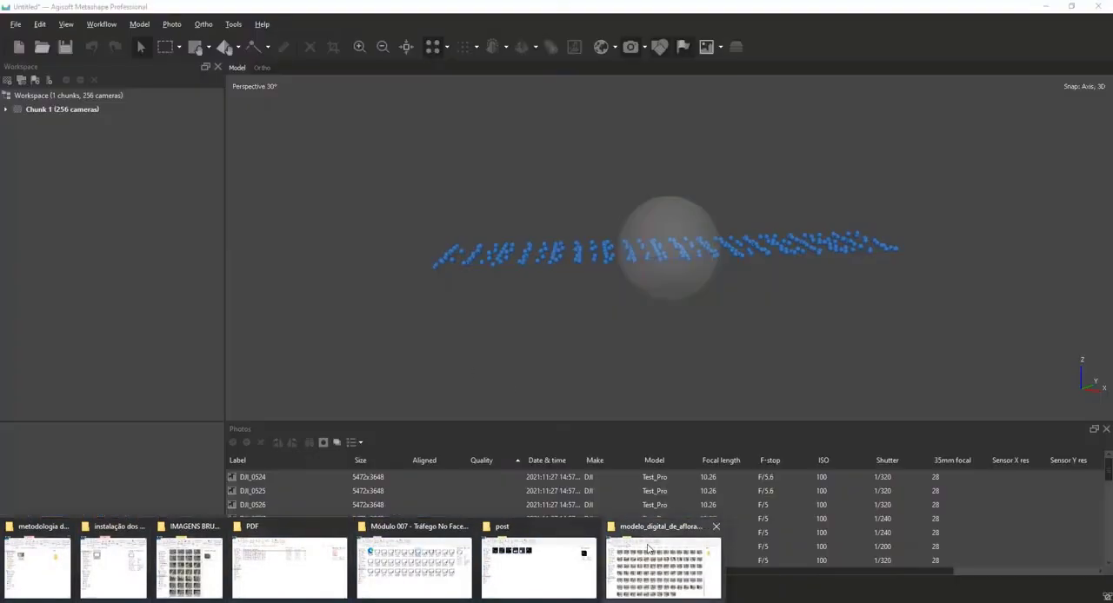
{"action": "left_click", "coordinate": [649, 547]}
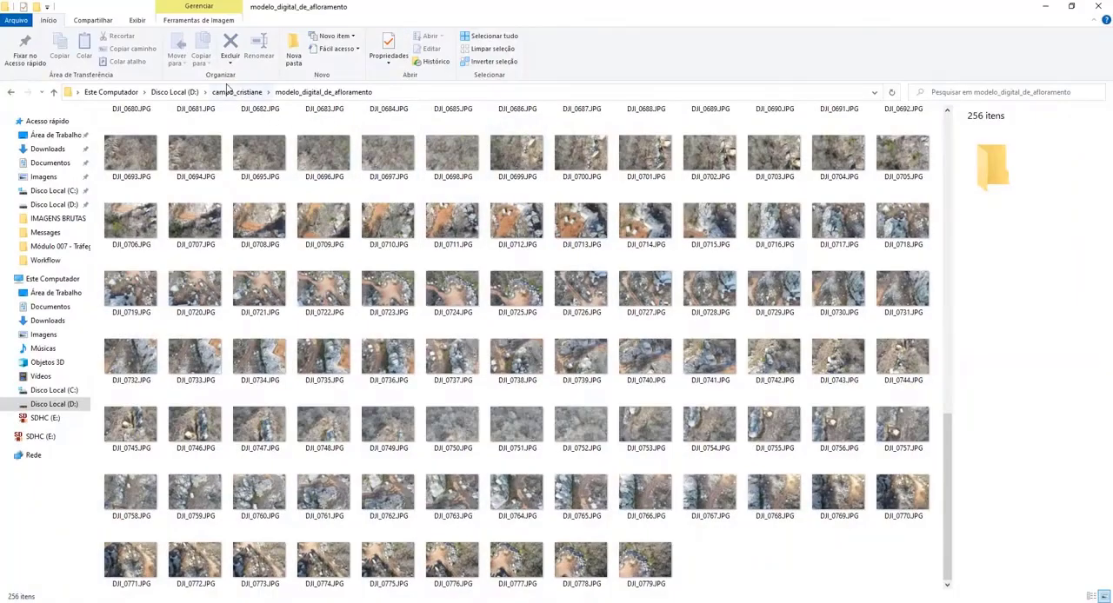
{"action": "left_click", "coordinate": [233, 91]}
{"action": "double_click", "coordinate": [132, 139]}
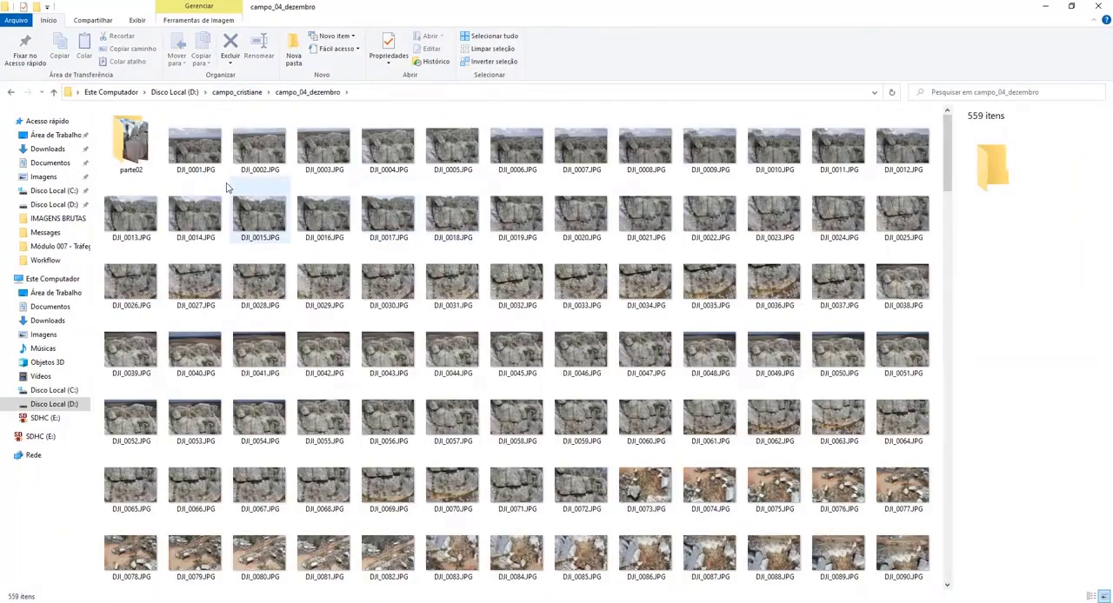
{"action": "left_click", "coordinate": [195, 147]}
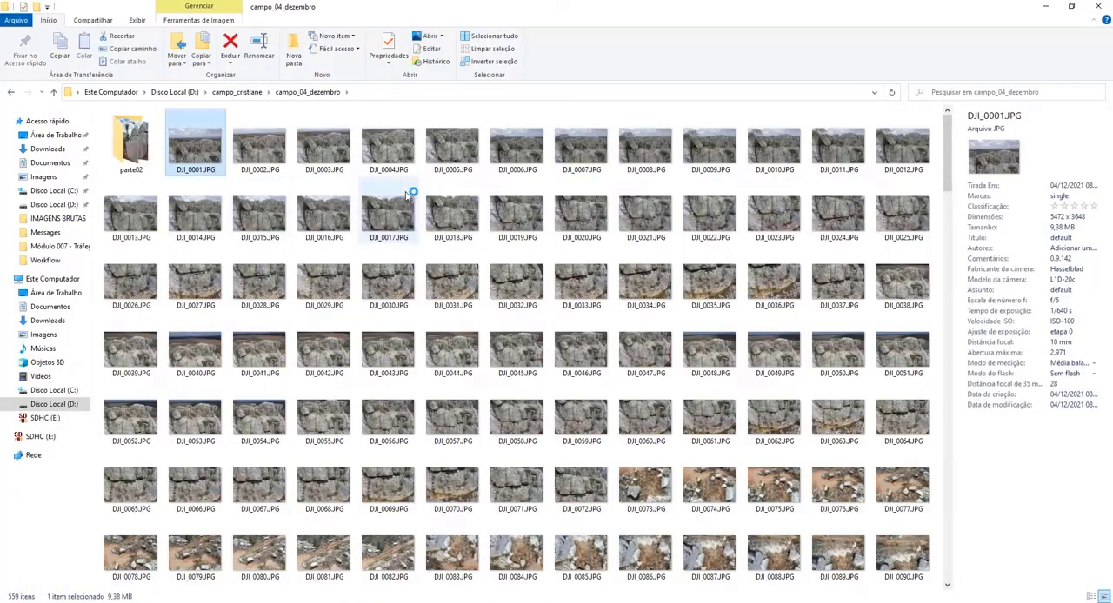
{"action": "double_click", "coordinate": [332, 201]}
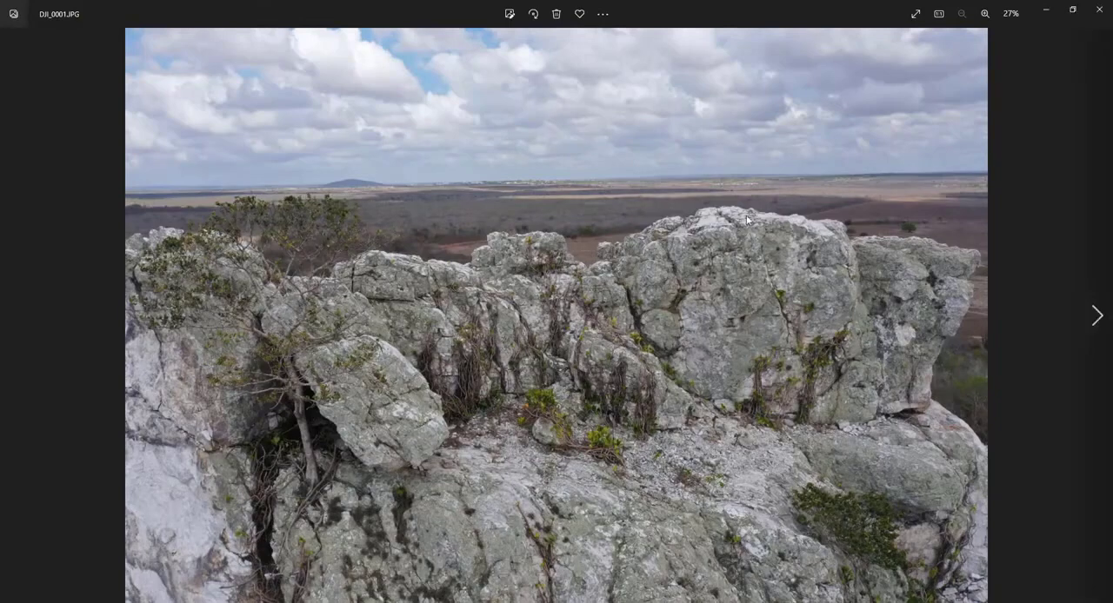
{"action": "scroll", "coordinate": [720, 319], "scroll_direction": "up", "scroll_amount": 2}
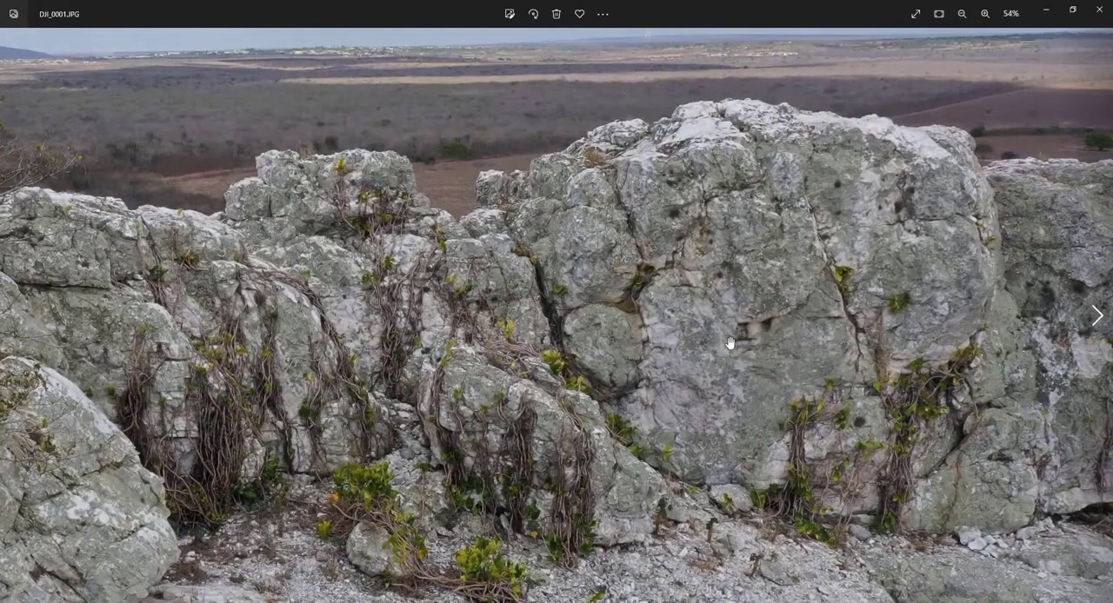
{"action": "scroll", "coordinate": [567, 183], "scroll_direction": "down", "scroll_amount": 2}
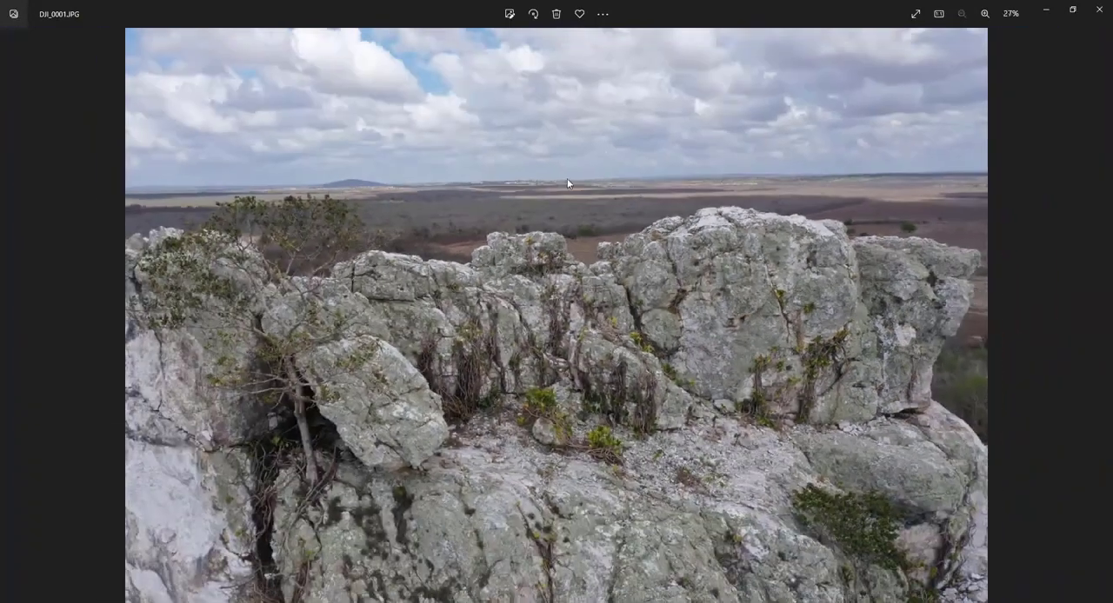
{"action": "left_click", "coordinate": [1099, 10]}
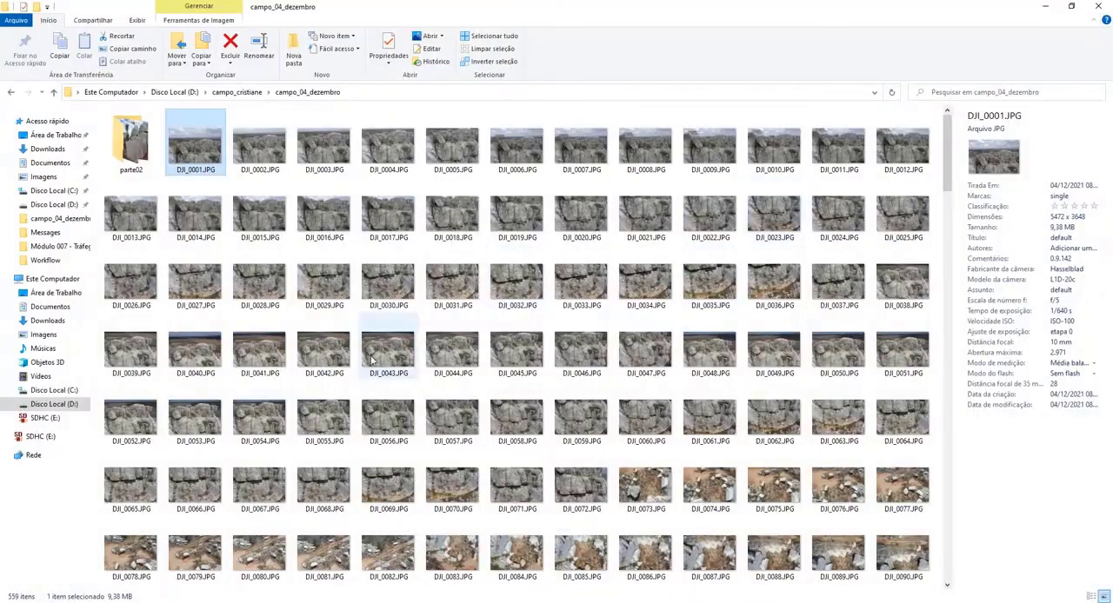
View the oblique ground photos from DJI_0078.JPG through DJI_0082.JPG in the campo_04_dezembro folder.
{"action": "scroll", "coordinate": [413, 452], "scroll_direction": "down", "scroll_amount": 3}
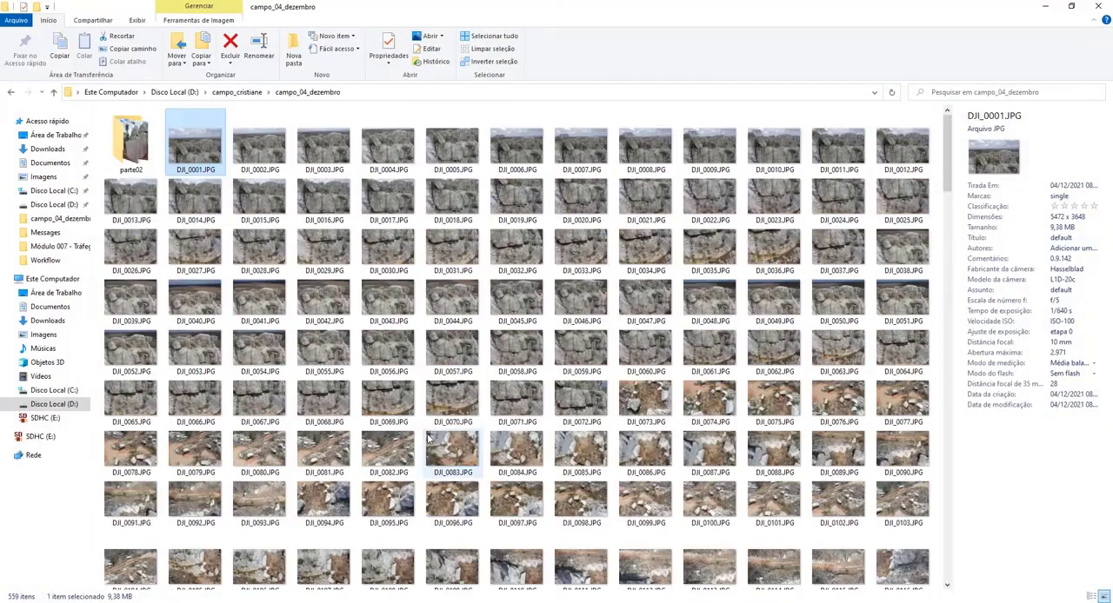
{"action": "scroll", "coordinate": [440, 403], "scroll_direction": "down", "scroll_amount": 3}
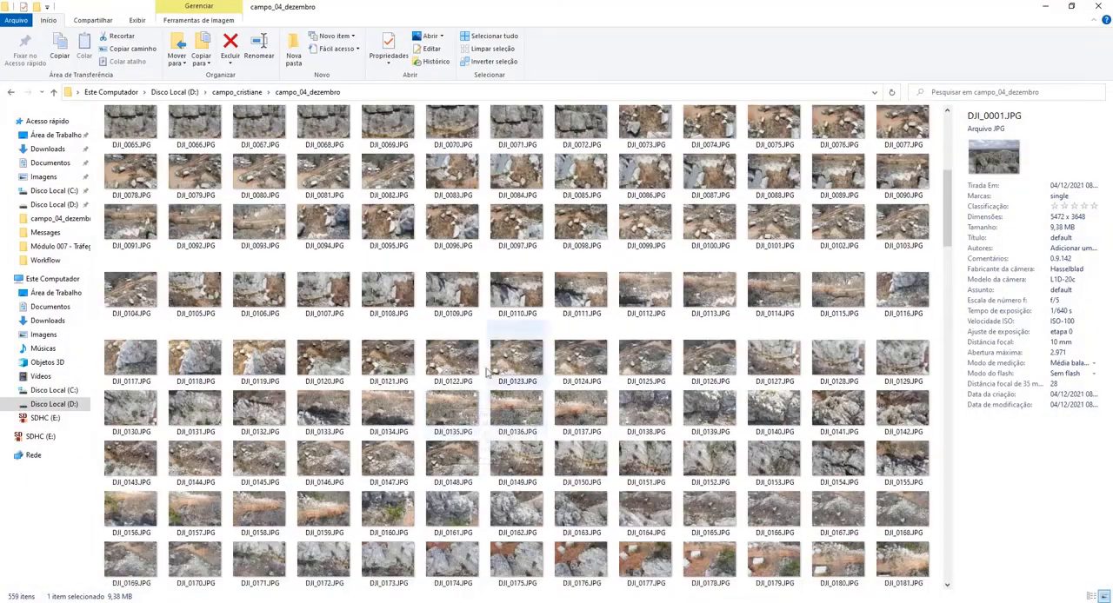
{"action": "double_click", "coordinate": [135, 176]}
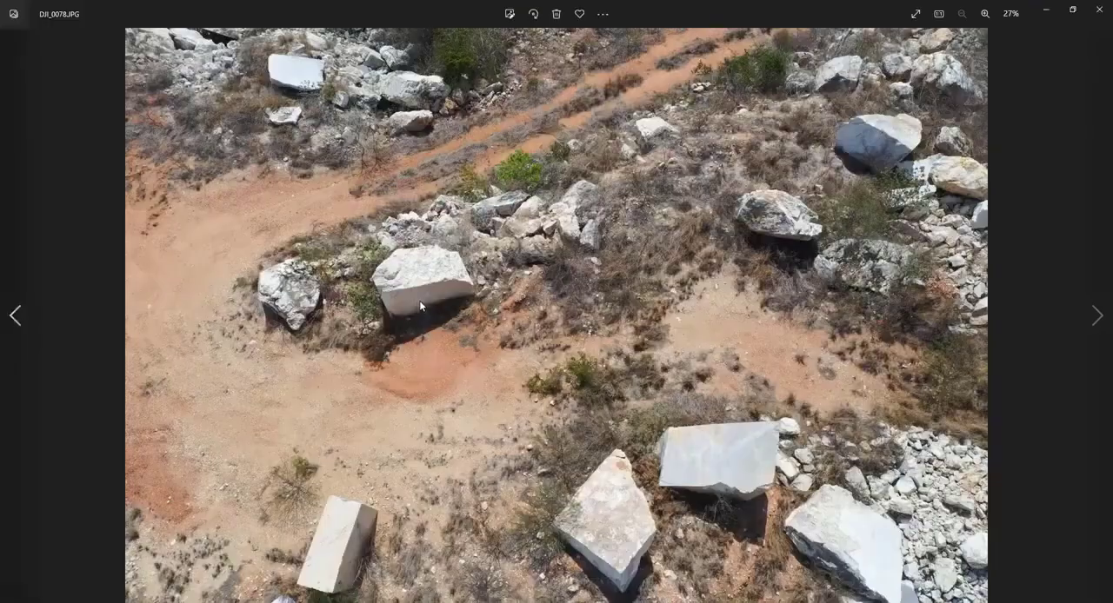
{"action": "key", "text": "Right"}
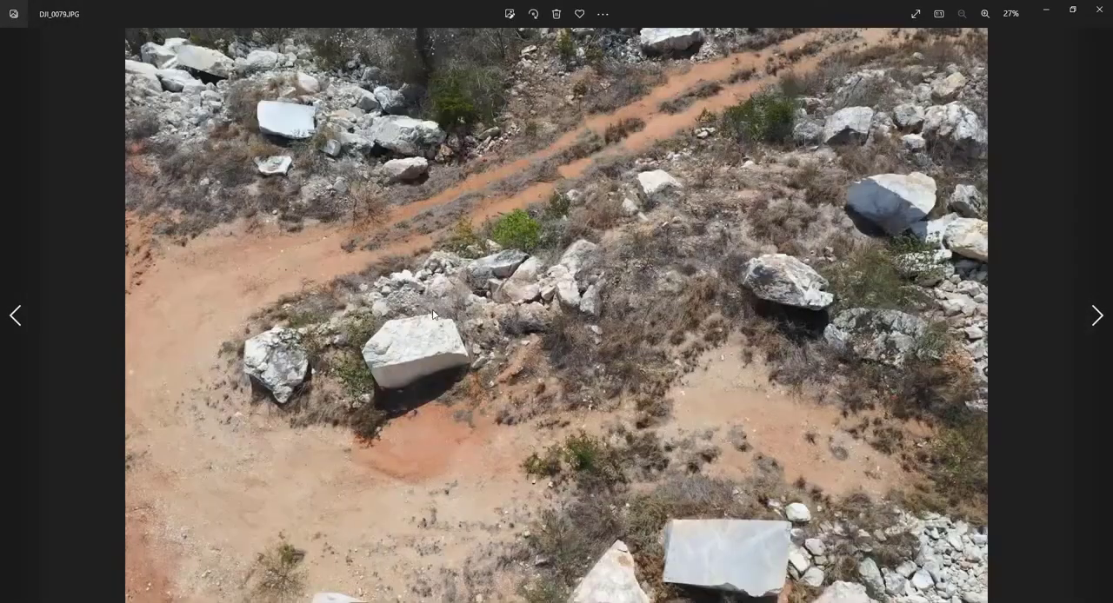
{"action": "key", "text": "Right"}
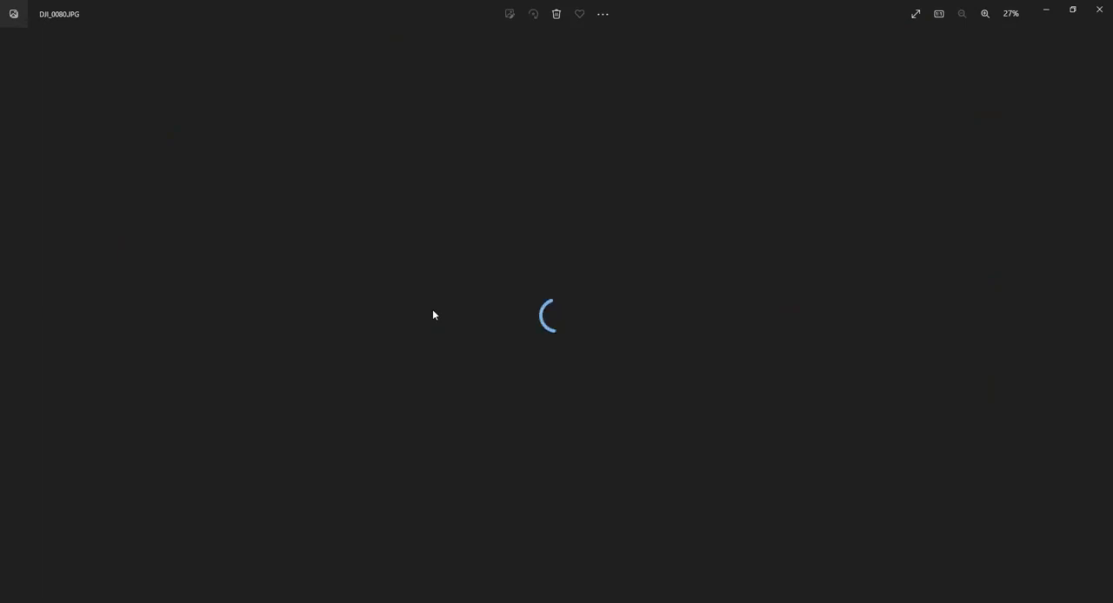
{"action": "key", "text": "Right"}
{"action": "key", "text": "Right"}
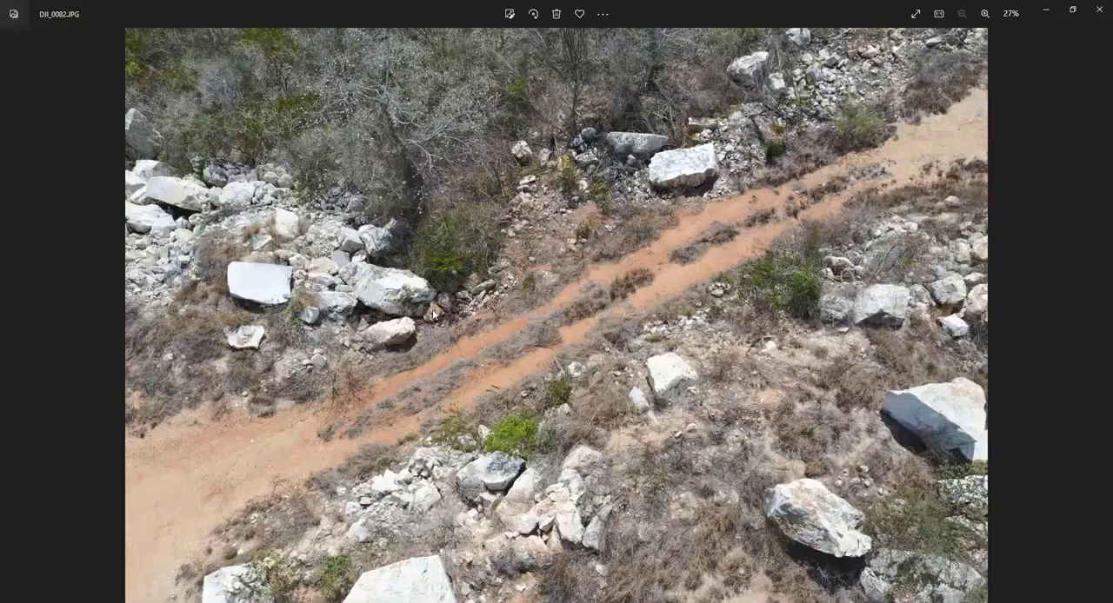
{"action": "left_click", "coordinate": [1098, 9]}
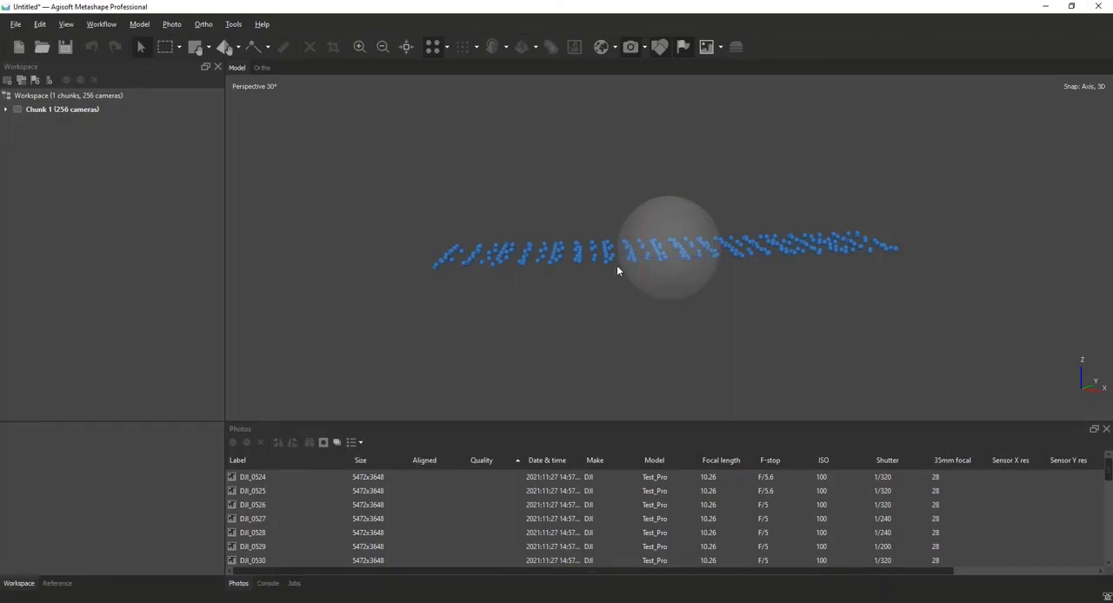
Switch to Metashape, start adding photos from the campo_04_dezembro folder and select DJI_0073.JPG.
{"action": "left_click", "coordinate": [21, 80]}
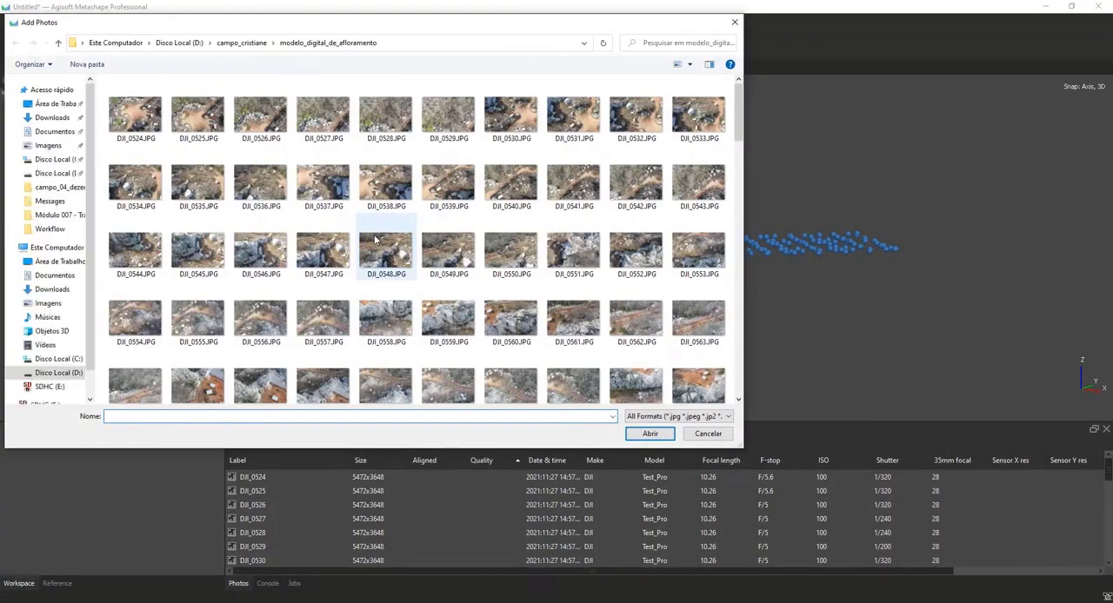
{"action": "left_click", "coordinate": [243, 42]}
{"action": "double_click", "coordinate": [146, 113]}
{"action": "scroll", "coordinate": [431, 245], "scroll_direction": "down", "scroll_amount": 10}
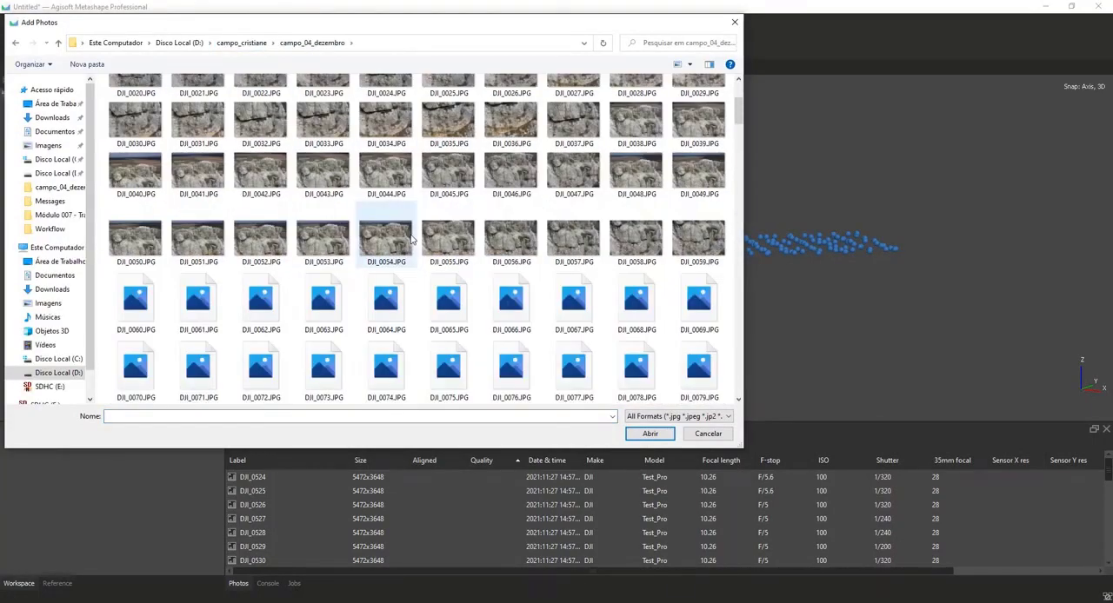
{"action": "scroll", "coordinate": [432, 246], "scroll_direction": "up", "scroll_amount": 3}
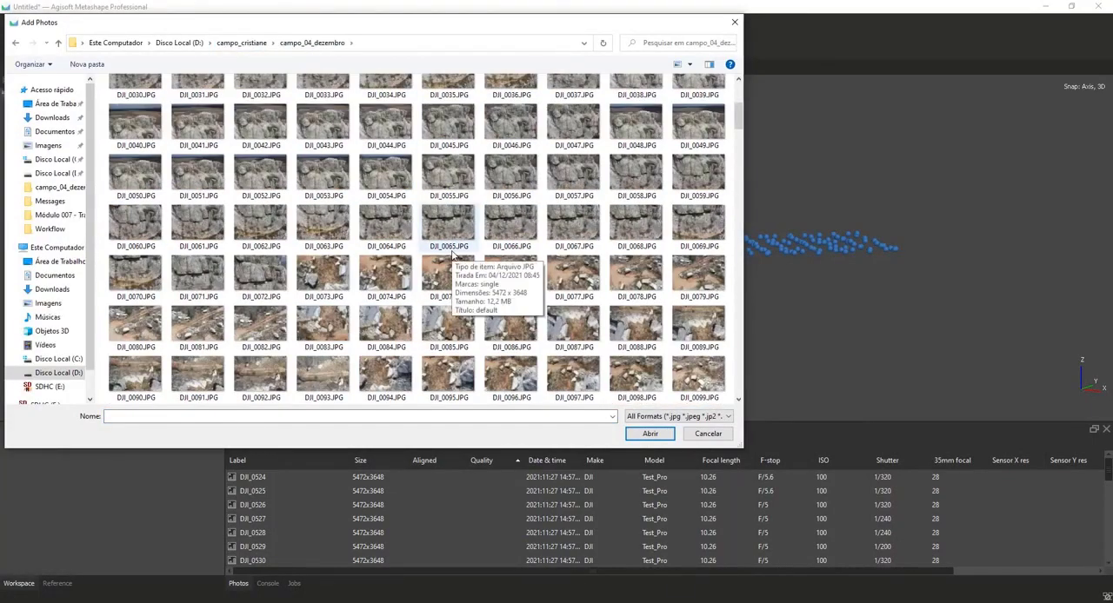
{"action": "left_click", "coordinate": [323, 277]}
Browse the campo_04_dezembro thumbnails to examine which photos cover the ground and which cover the rock walls.
{"action": "scroll", "coordinate": [329, 282], "scroll_direction": "down", "scroll_amount": 8}
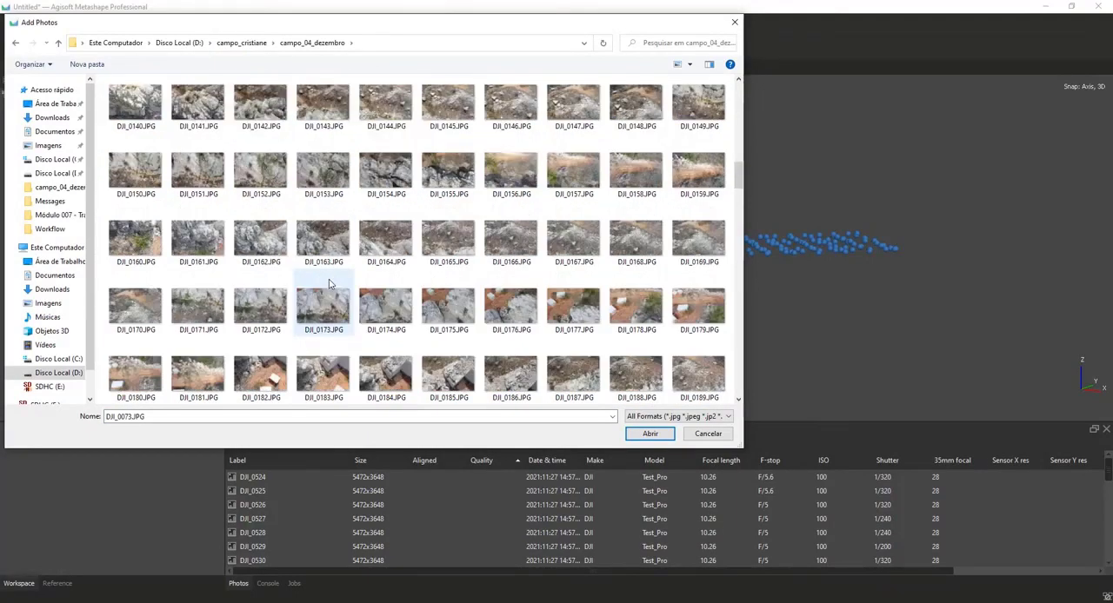
{"action": "scroll", "coordinate": [329, 282], "scroll_direction": "up", "scroll_amount": 10}
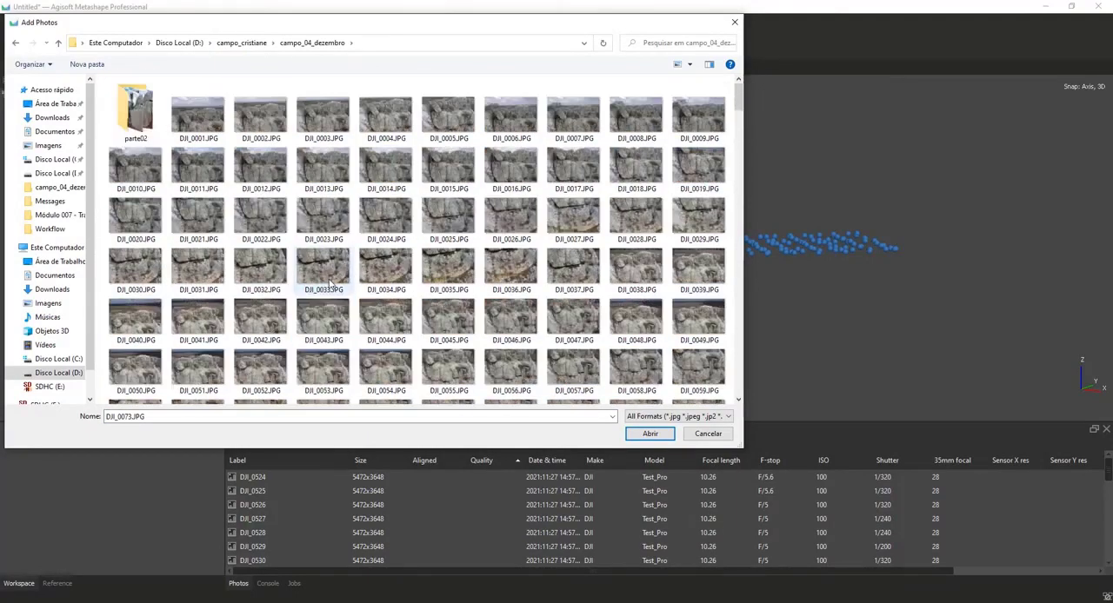
{"action": "scroll", "coordinate": [328, 282], "scroll_direction": "down", "scroll_amount": 4}
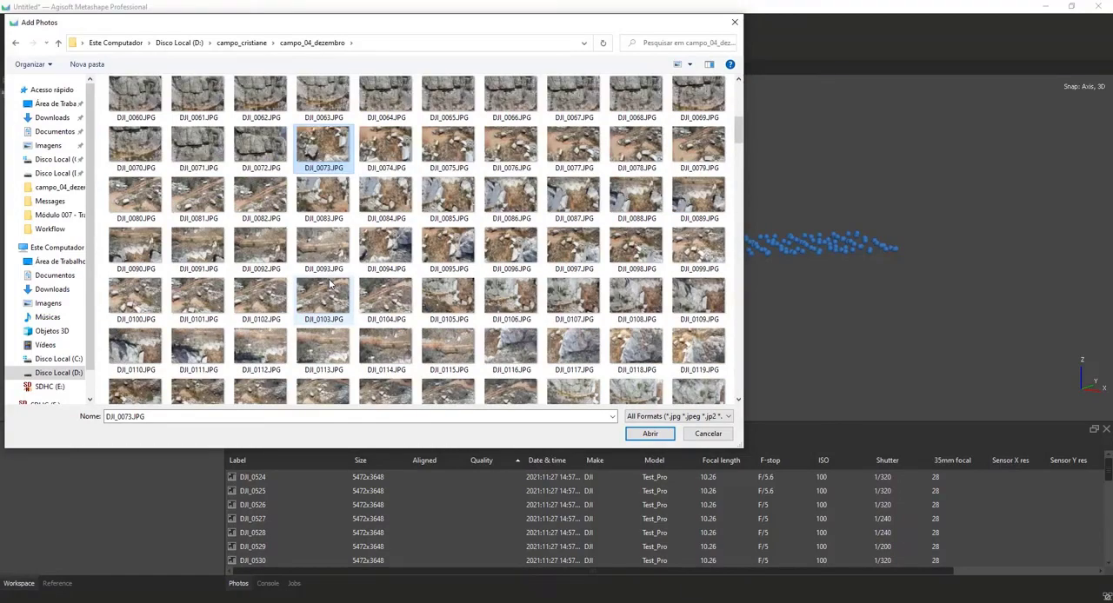
{"action": "scroll", "coordinate": [328, 283], "scroll_direction": "down", "scroll_amount": 10}
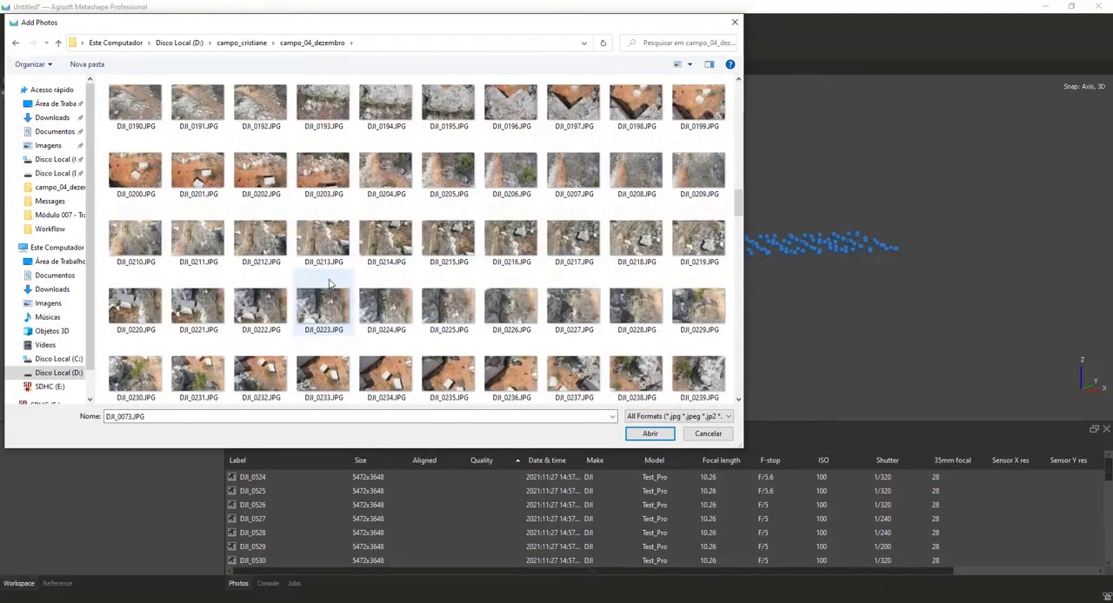
{"action": "scroll", "coordinate": [328, 282], "scroll_direction": "down", "scroll_amount": 20}
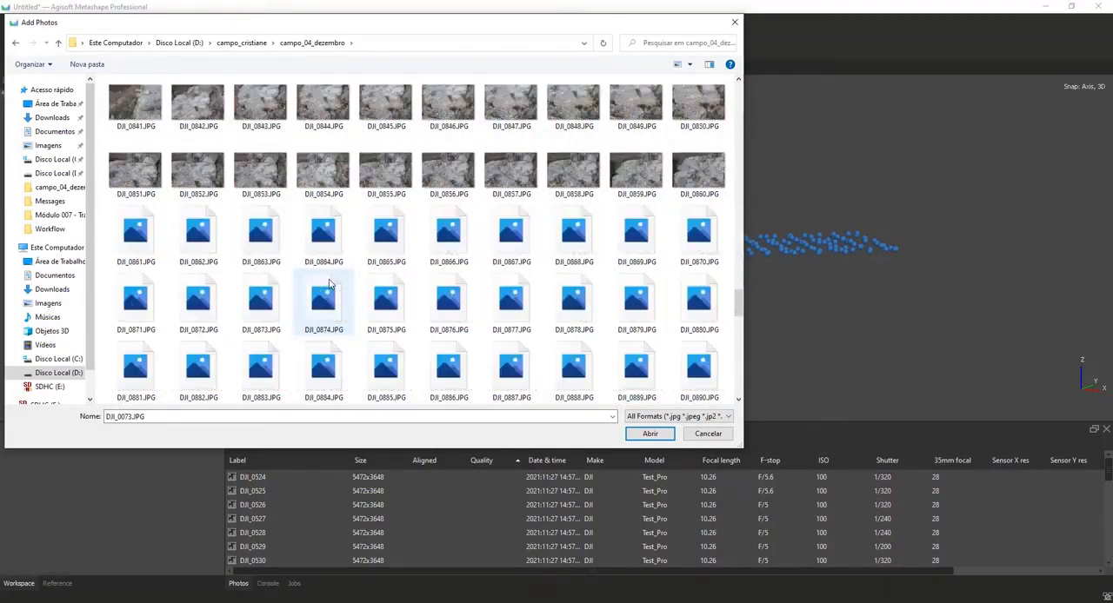
{"action": "scroll", "coordinate": [329, 283], "scroll_direction": "down", "scroll_amount": 6}
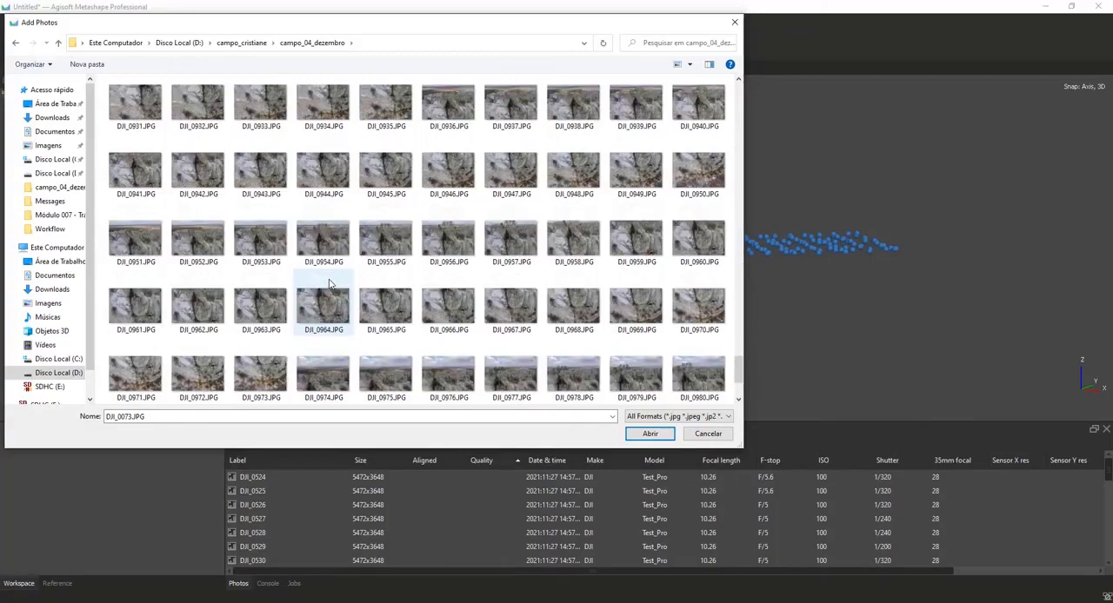
{"action": "scroll", "coordinate": [328, 283], "scroll_direction": "down", "scroll_amount": 2}
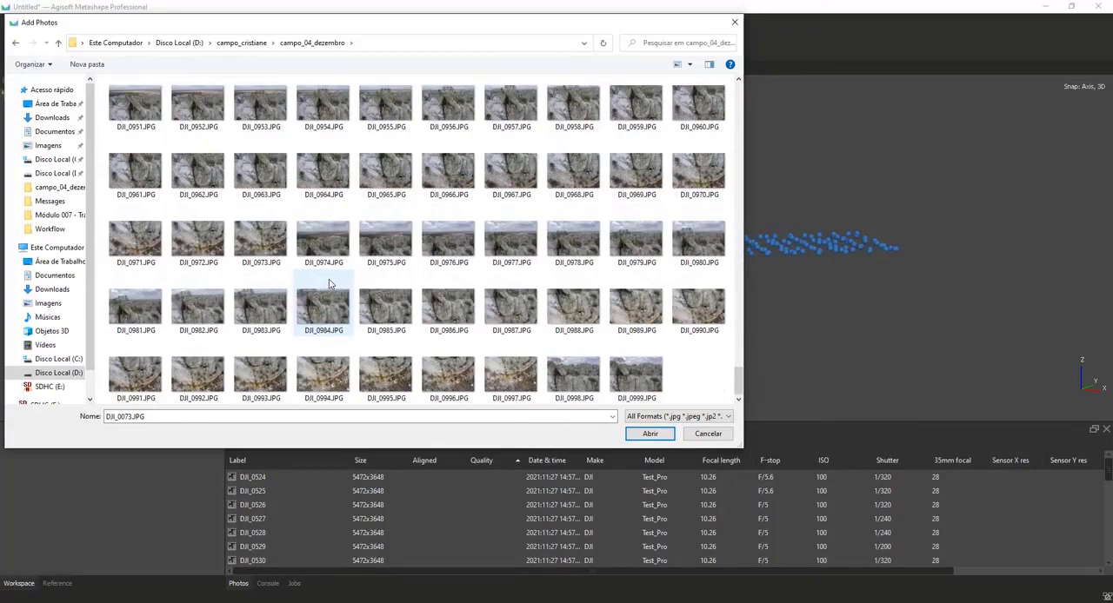
{"action": "scroll", "coordinate": [329, 282], "scroll_direction": "up", "scroll_amount": 20}
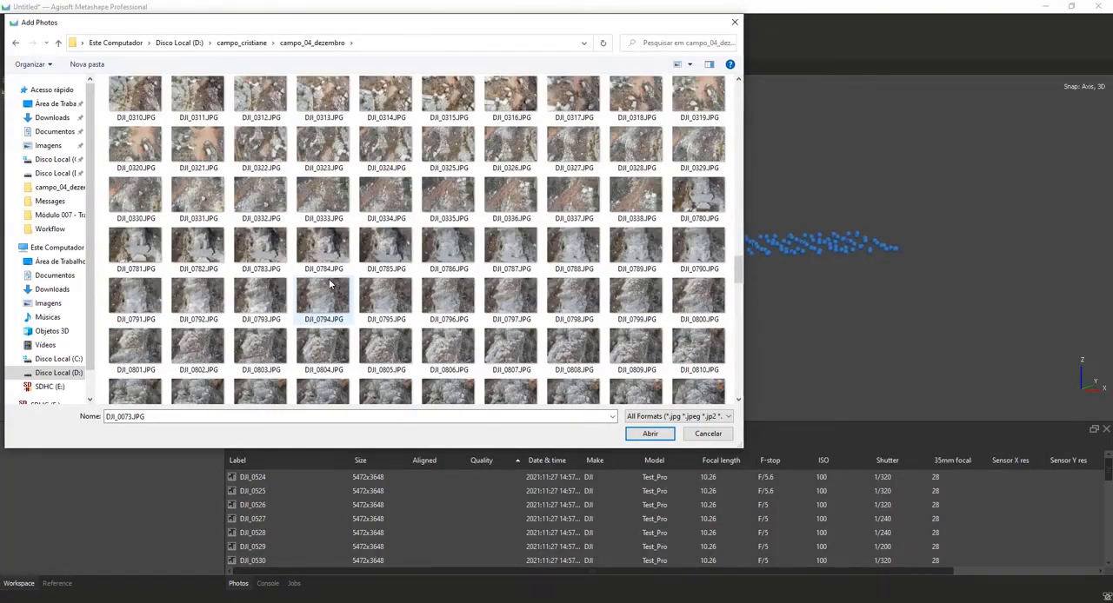
{"action": "scroll", "coordinate": [148, 261], "scroll_direction": "down", "scroll_amount": 8}
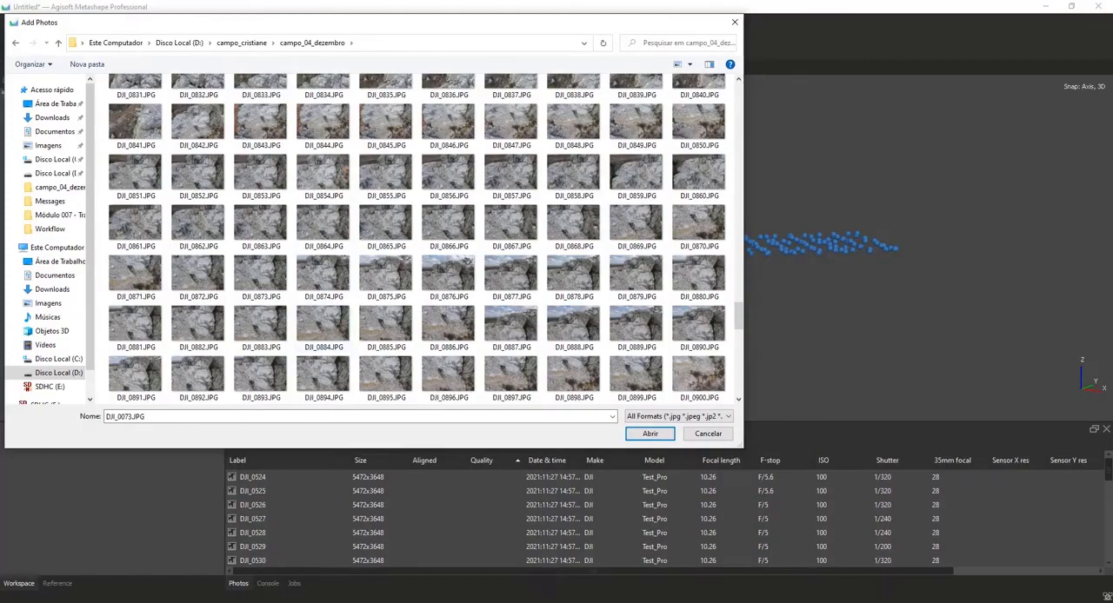
Switch to File Explorer, select DJI_0073.JPG in campo_04_dezembro and widen its details view to read the full capture date and time.
{"action": "left_click", "coordinate": [148, 601]}
{"action": "left_click", "coordinate": [683, 563]}
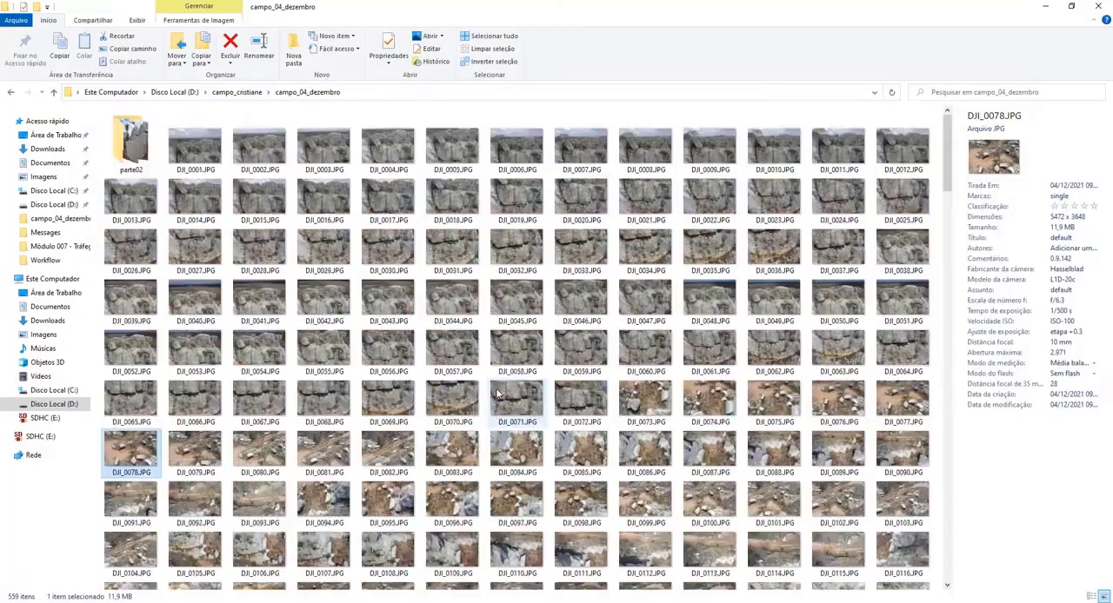
{"action": "scroll", "coordinate": [498, 393], "scroll_direction": "down", "scroll_amount": 3}
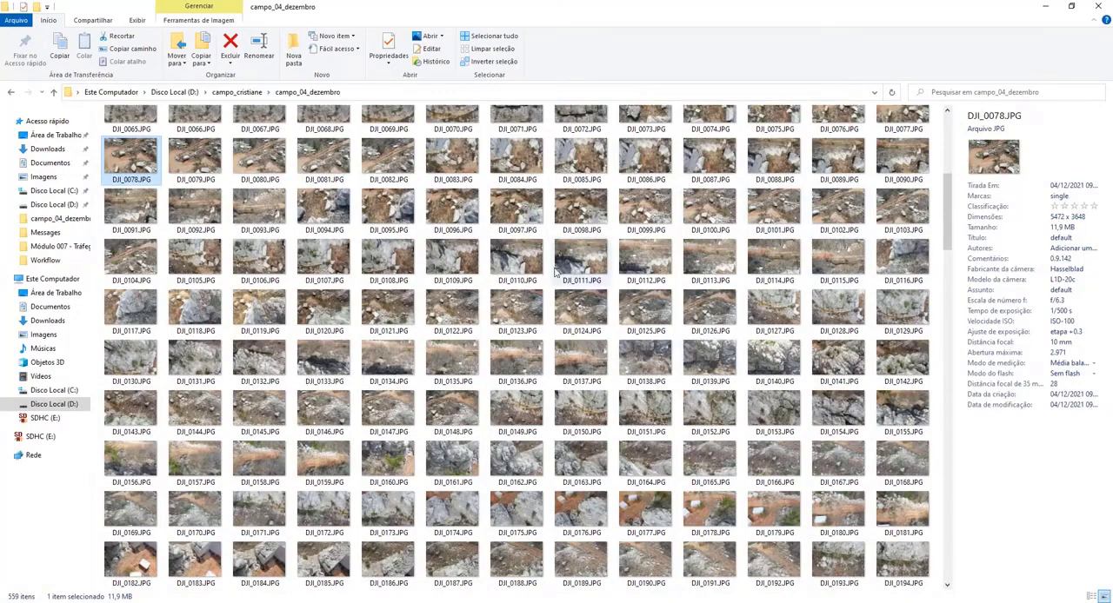
{"action": "scroll", "coordinate": [555, 272], "scroll_direction": "up", "scroll_amount": 3}
{"action": "left_click", "coordinate": [645, 402]}
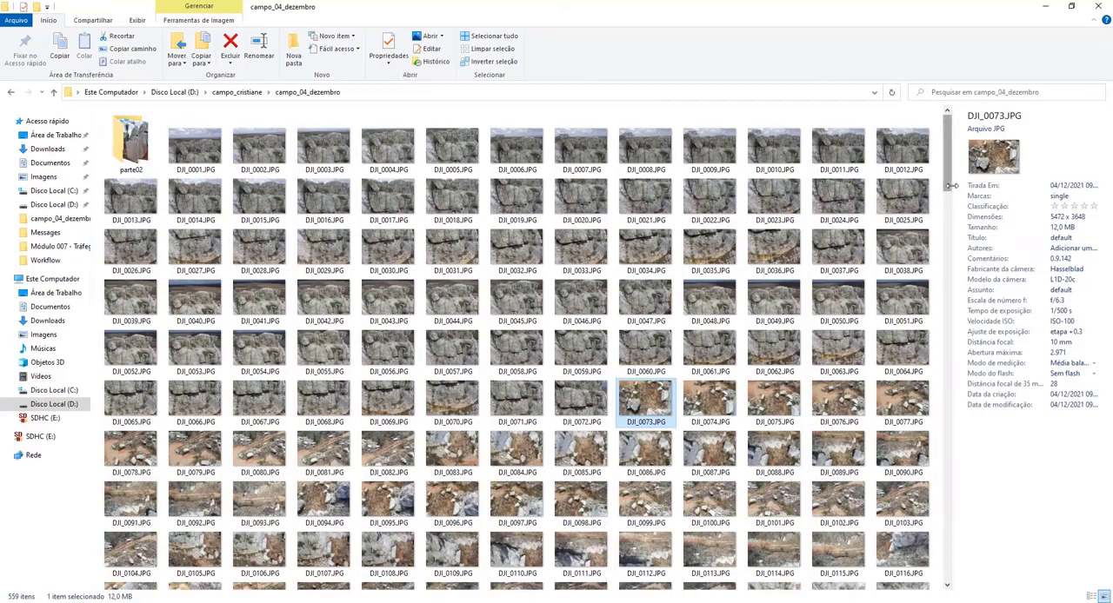
{"action": "left_click_drag", "start_coordinate": [953, 185], "coordinate": [835, 187]}
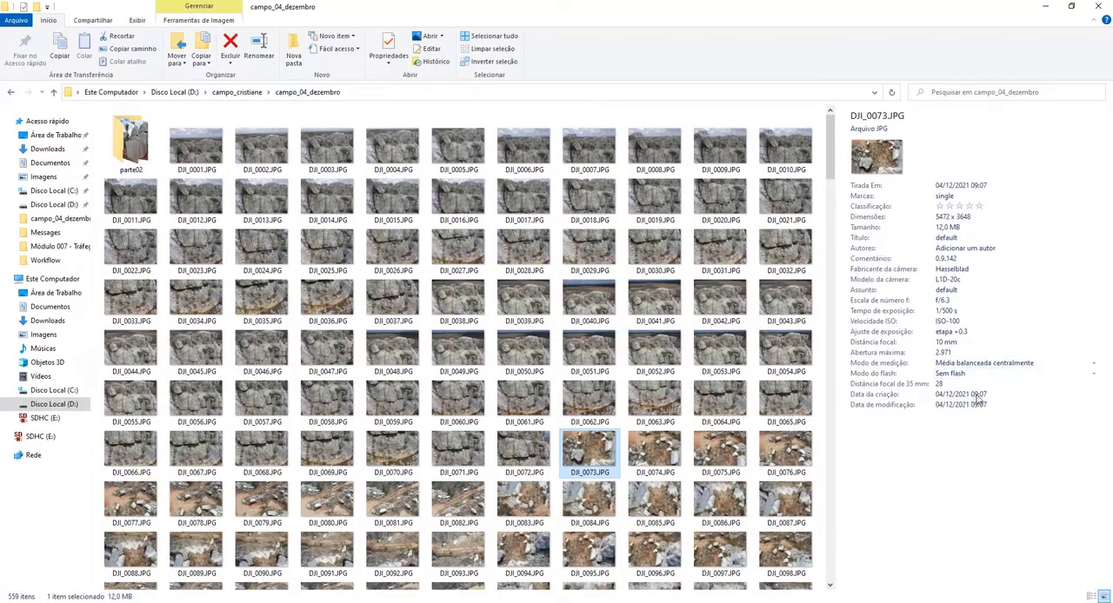
Compare the capture times of photos DJI_0843.JPG, DJI_0336.JPG and DJI_0789.JPG.
{"action": "scroll", "coordinate": [452, 322], "scroll_direction": "down", "scroll_amount": 20}
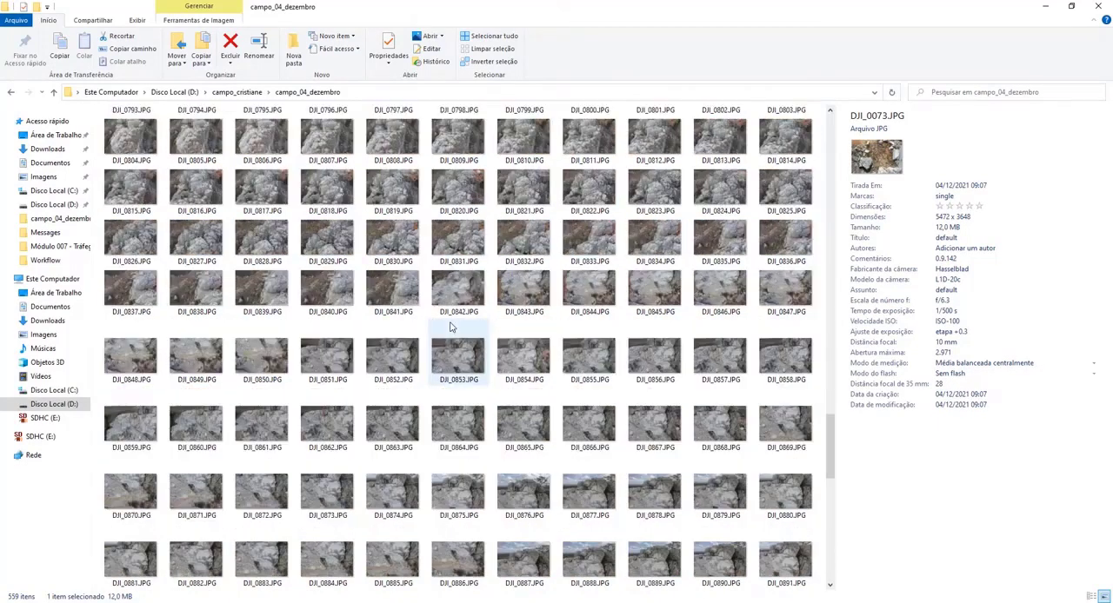
{"action": "left_click", "coordinate": [524, 293]}
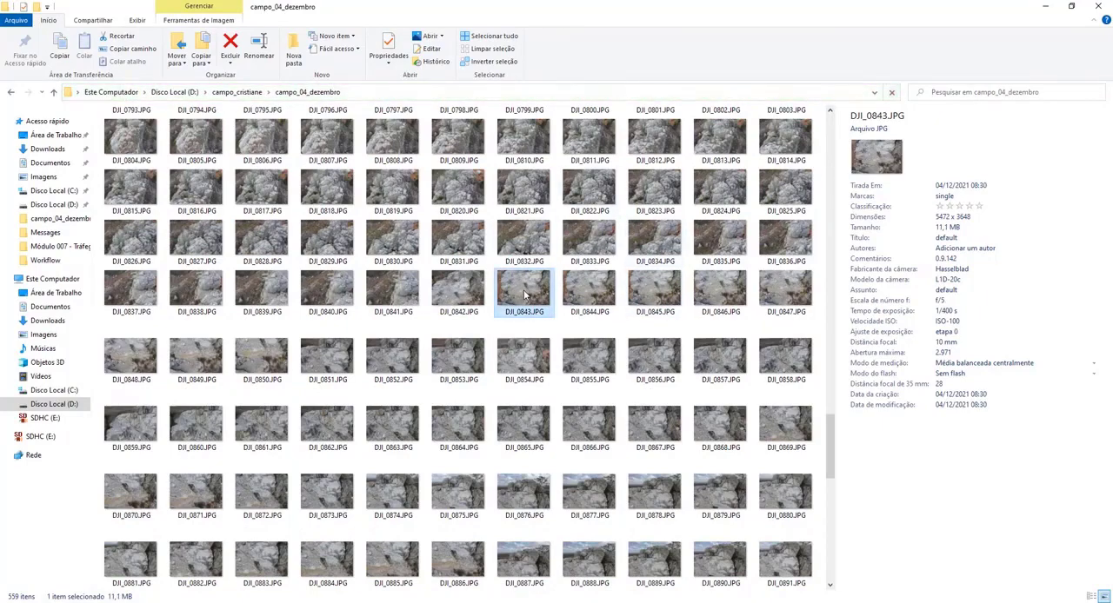
{"action": "scroll", "coordinate": [524, 294], "scroll_direction": "up", "scroll_amount": 3}
{"action": "left_click", "coordinate": [524, 296]}
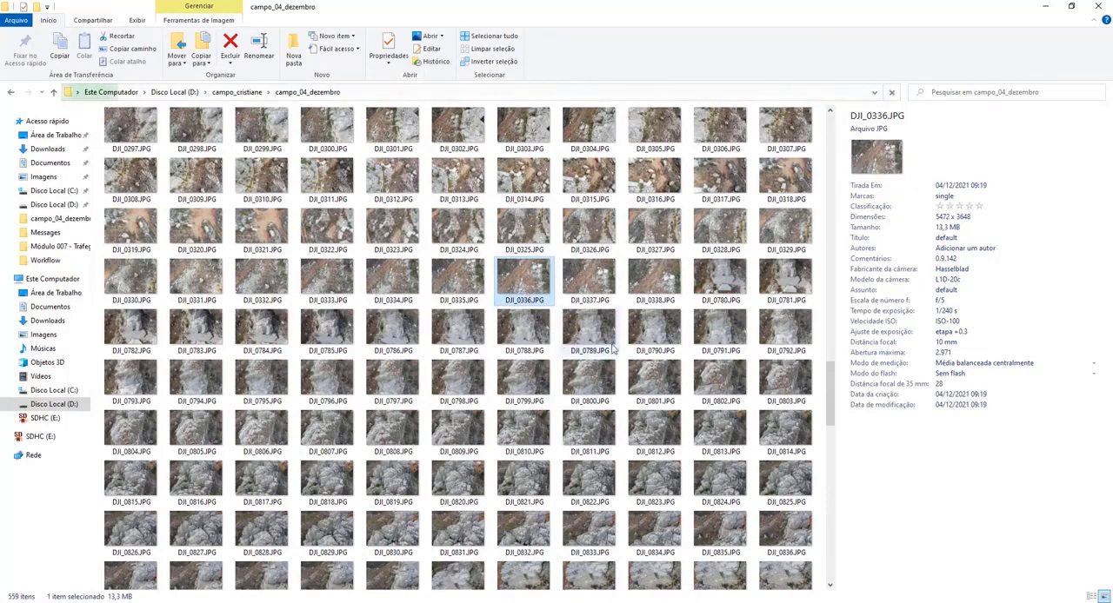
{"action": "left_click", "coordinate": [644, 344]}
{"action": "left_click", "coordinate": [597, 343]}
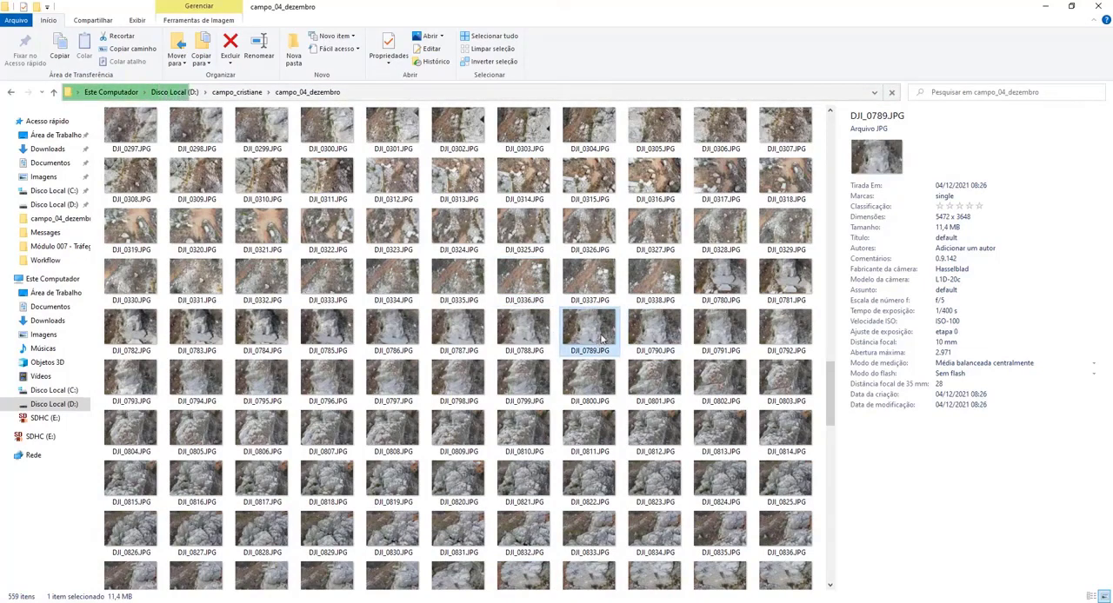
Open DJI_0789.JPG full size and view the photo sequence forward through DJI_0850.JPG to follow the flight over the rock.
{"action": "double_click", "coordinate": [600, 337]}
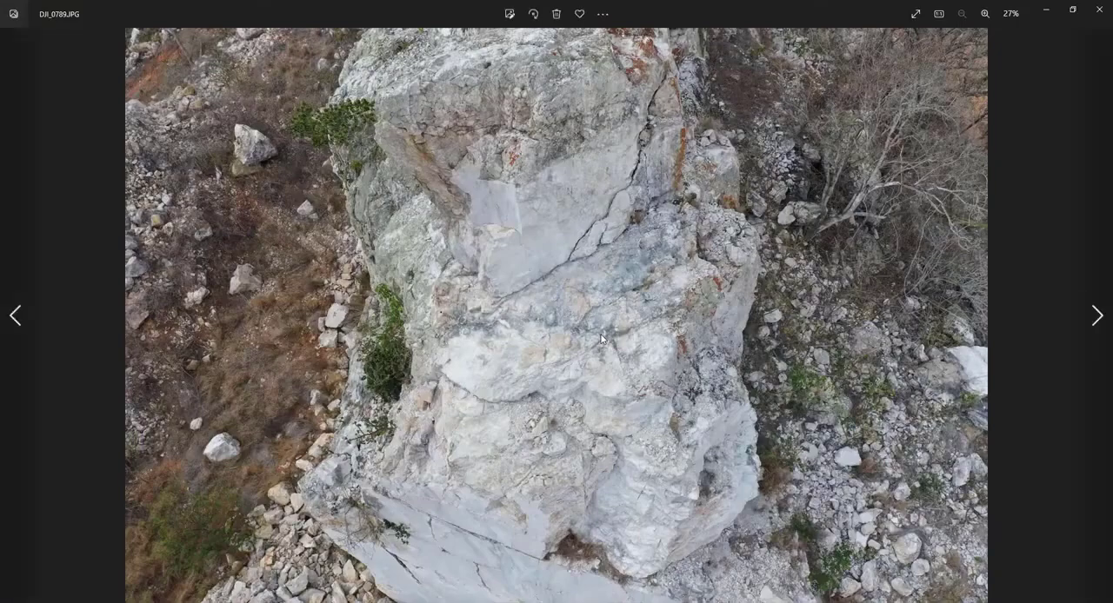
{"action": "key", "text": "Right"}
{"action": "key", "text": "Right"}
{"action": "key", "text": "Right"}
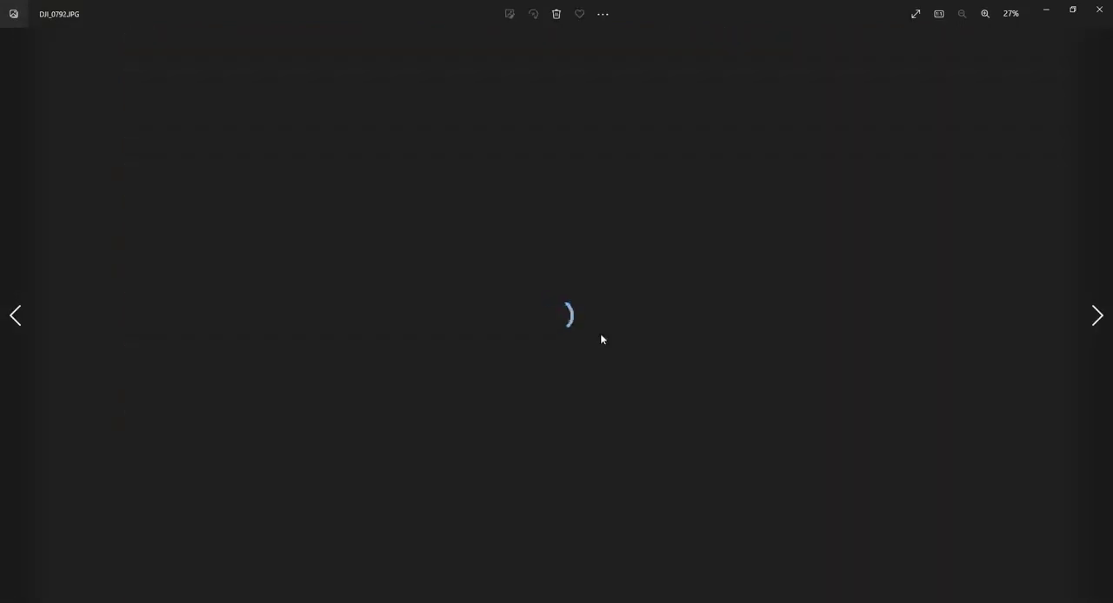
{"action": "key", "text": "Right"}
{"action": "key", "text": "Right"}
{"action": "key", "text": "Right"}
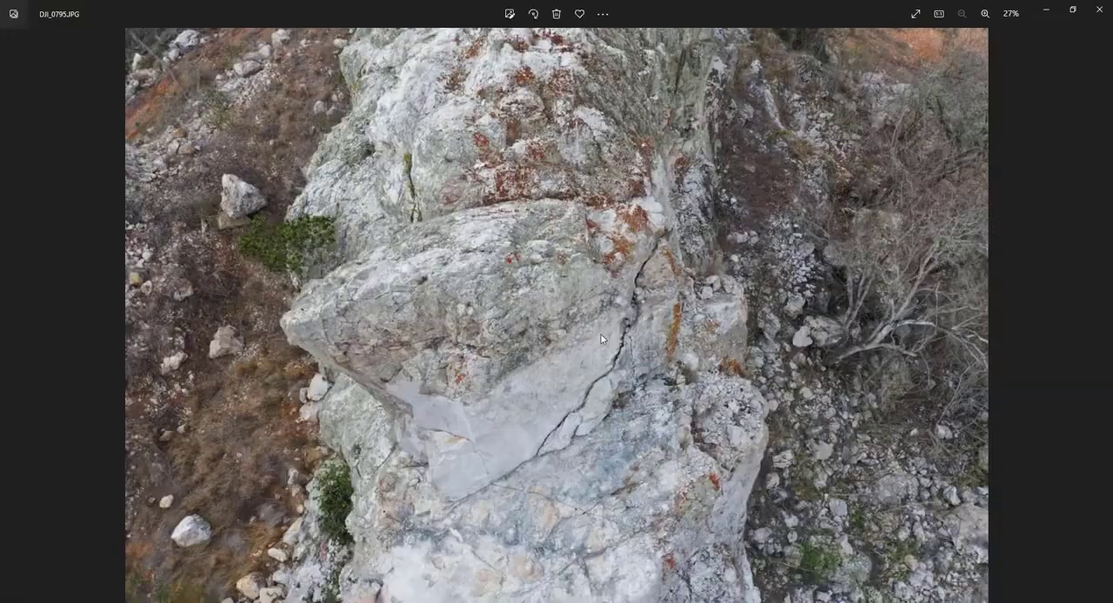
{"action": "key", "text": "Right"}
{"action": "key", "text": "Right"}
{"action": "key", "text": "Right"}
{"action": "key", "text": "Right"}
{"action": "key", "text": "Right"}
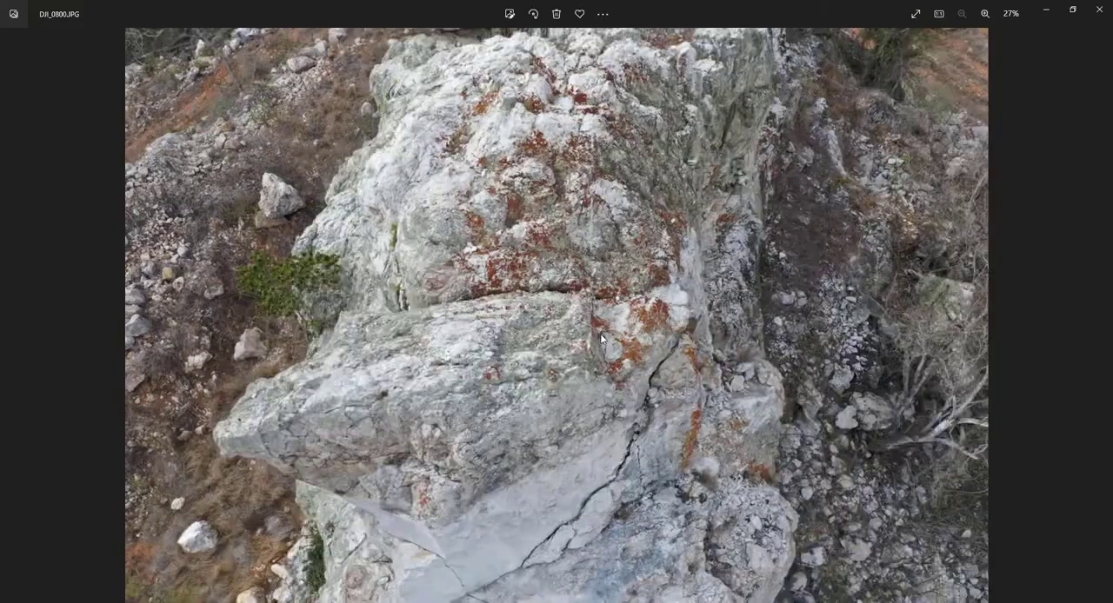
{"action": "key", "text": "Right"}
{"action": "key", "text": "Right"}
{"action": "key", "text": "Right"}
{"action": "key", "text": "Right"}
{"action": "key", "text": "Right"}
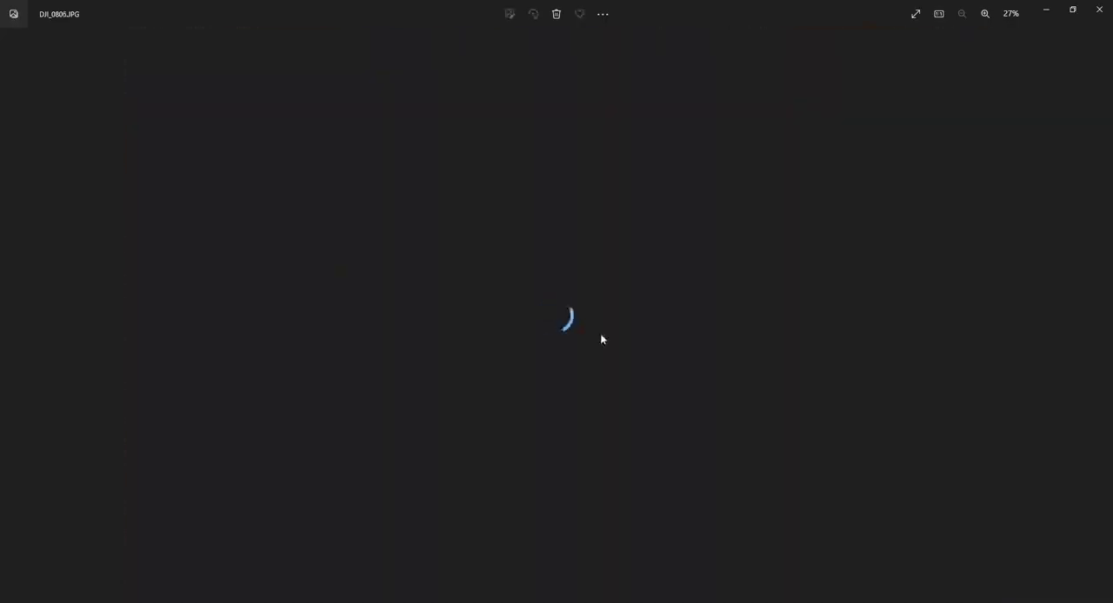
{"action": "key", "text": "Right"}
{"action": "key", "text": "Right"}
{"action": "key", "text": "Right"}
{"action": "key", "text": "Right"}
{"action": "key", "text": "Right"}
{"action": "key", "text": "Right"}
{"action": "key", "text": "Right"}
{"action": "key", "text": "Right"}
{"action": "key", "text": "Right"}
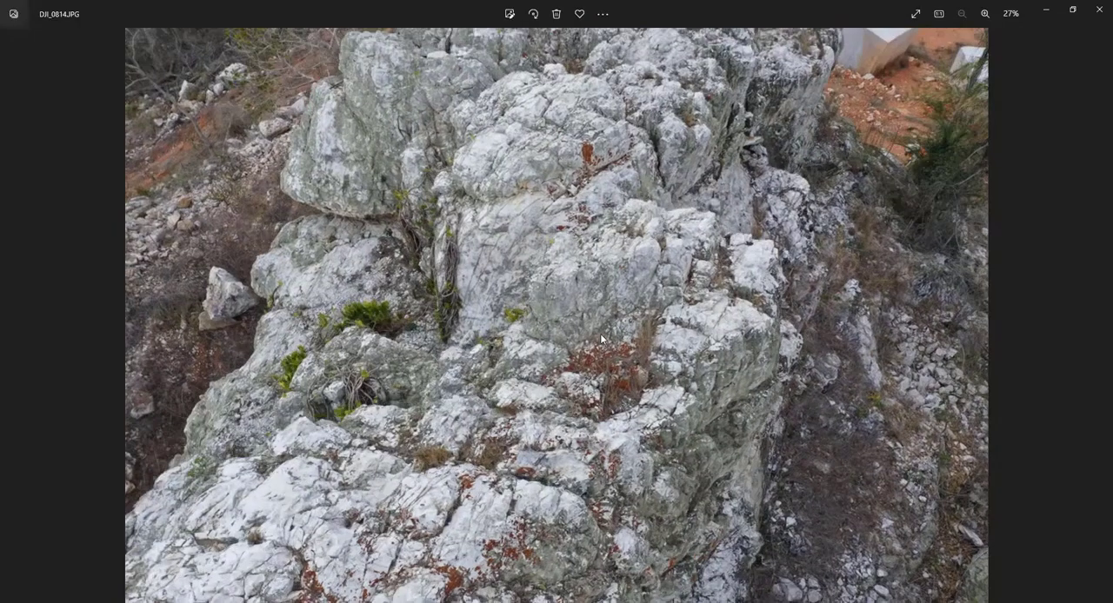
{"action": "key", "text": "Right"}
{"action": "key", "text": "Right"}
{"action": "key", "text": "Right"}
{"action": "key", "text": "Right"}
{"action": "key", "text": "Right"}
{"action": "key", "text": "Right"}
{"action": "key", "text": "Right"}
{"action": "key", "text": "Right"}
{"action": "key", "text": "Right"}
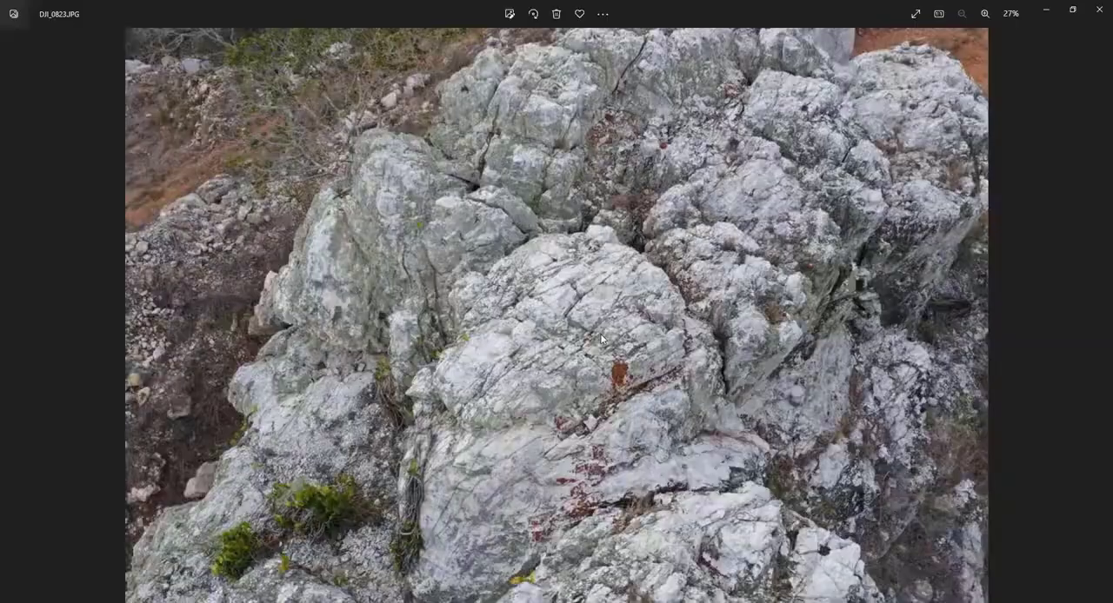
{"action": "key", "text": "Right"}
{"action": "key", "text": "Right"}
{"action": "key", "text": "Right"}
{"action": "key", "text": "Right"}
{"action": "key", "text": "Right"}
{"action": "key", "text": "Right"}
{"action": "key", "text": "Right"}
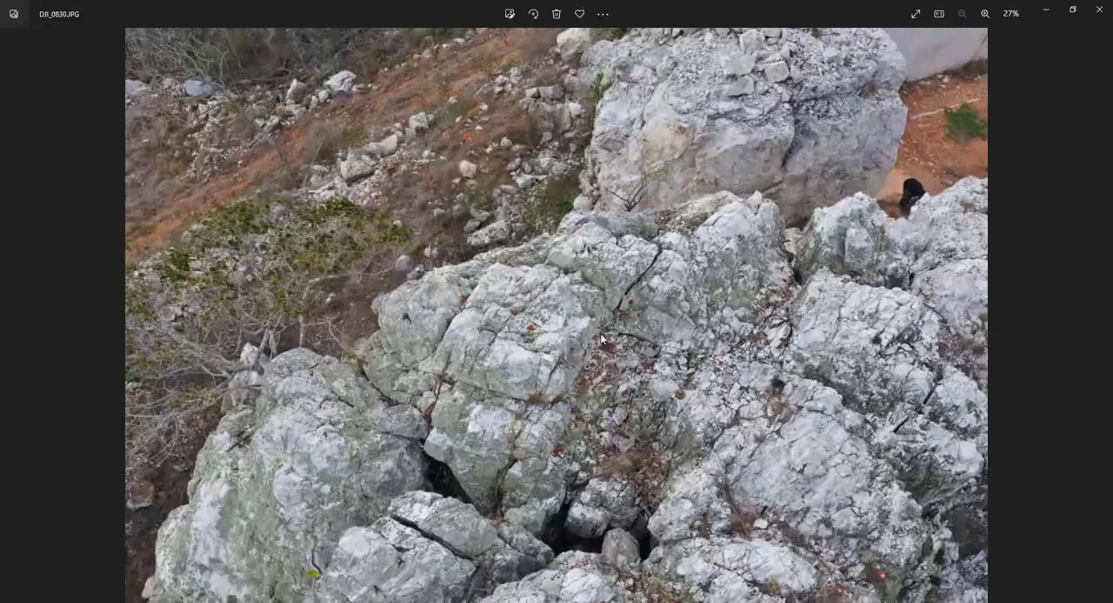
{"action": "key", "text": "Right"}
{"action": "key", "text": "Right"}
{"action": "key", "text": "Right"}
{"action": "key", "text": "Right"}
{"action": "key", "text": "Right"}
{"action": "key", "text": "Right"}
{"action": "key", "text": "Right"}
{"action": "key", "text": "Right"}
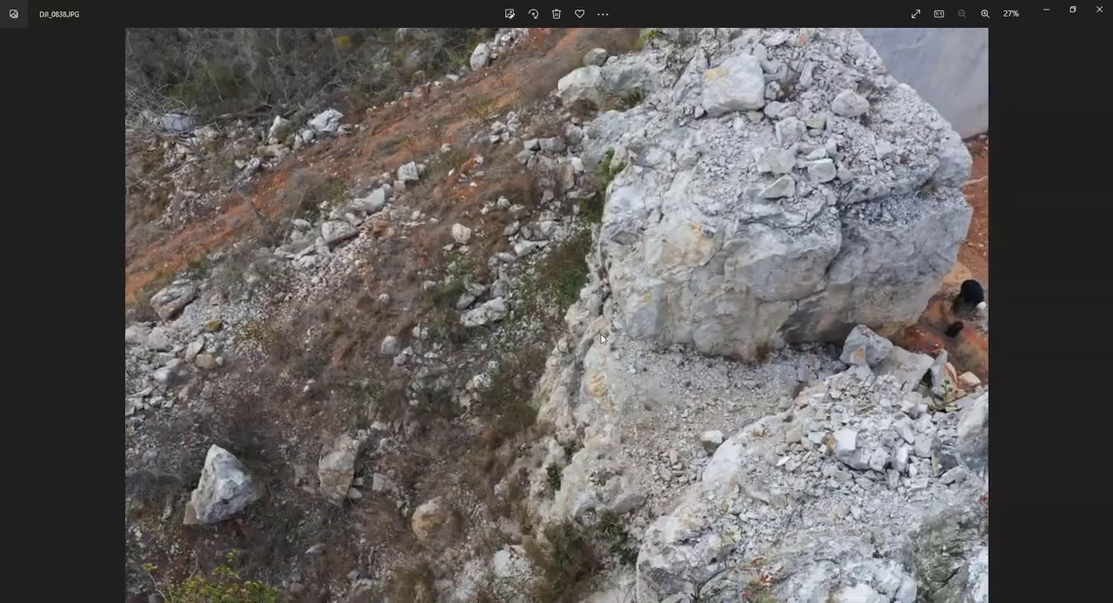
{"action": "key", "text": "Right"}
{"action": "key", "text": "Right"}
{"action": "key", "text": "Right"}
{"action": "key", "text": "Right"}
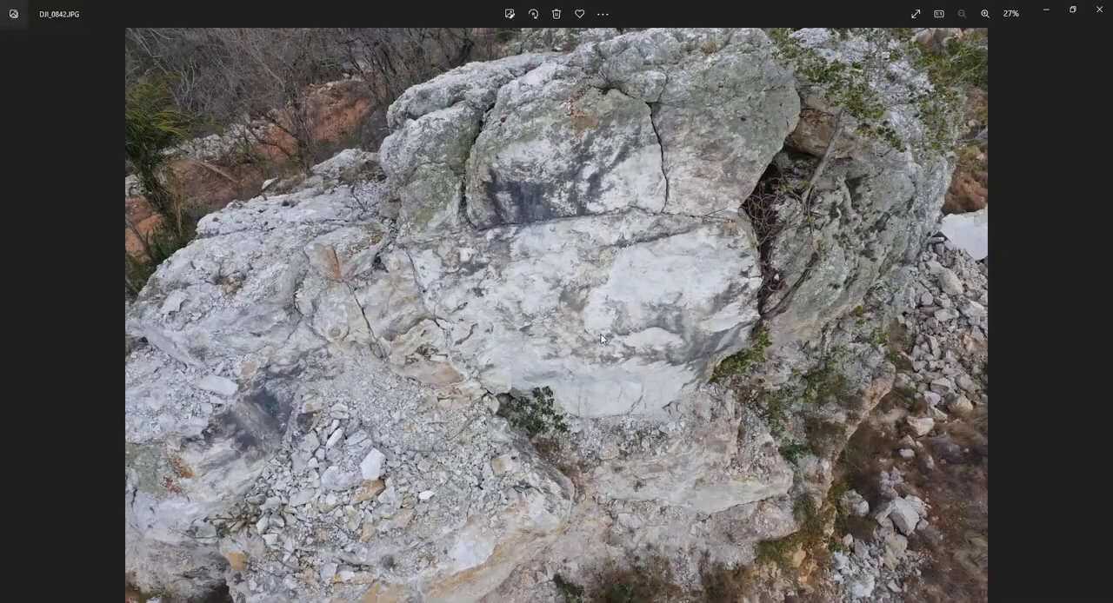
{"action": "key", "text": "Right"}
{"action": "key", "text": "Right"}
{"action": "key", "text": "Right"}
{"action": "key", "text": "Right"}
{"action": "key", "text": "Right"}
{"action": "key", "text": "Right"}
{"action": "key", "text": "Right"}
{"action": "key", "text": "Right"}
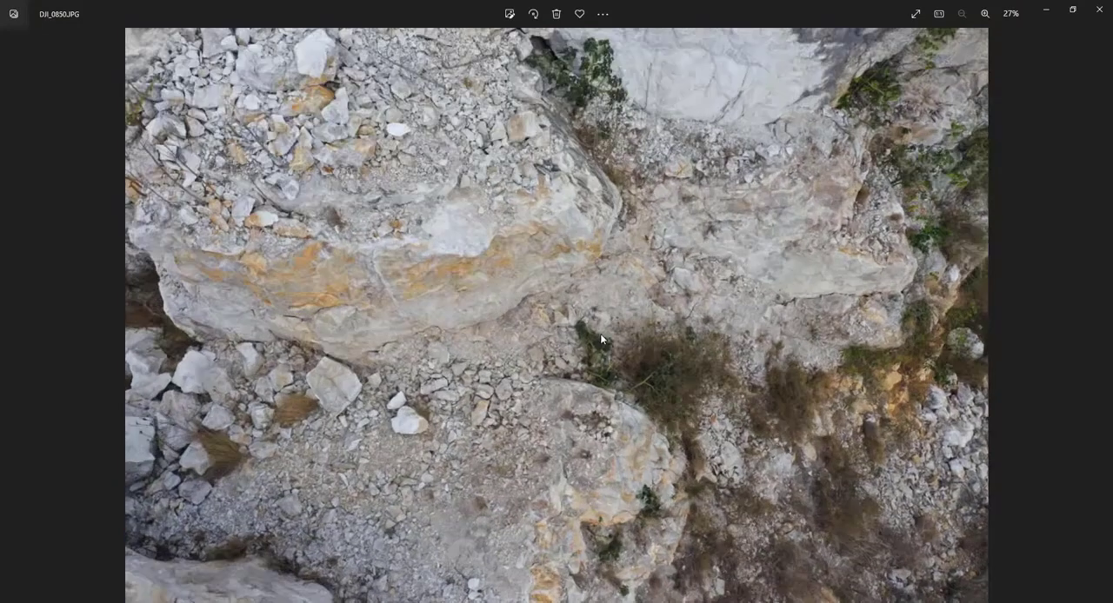
View the same flight sequence in reverse, from DJI_0850.JPG back to the ground photo DJI_0337.JPG.
{"action": "key", "text": "Left"}
{"action": "key", "text": "Left"}
{"action": "key", "text": "Left"}
{"action": "key", "text": "Left"}
{"action": "key", "text": "Left"}
{"action": "key", "text": "Left"}
{"action": "key", "text": "Left"}
{"action": "key", "text": "Left"}
{"action": "key", "text": "Left"}
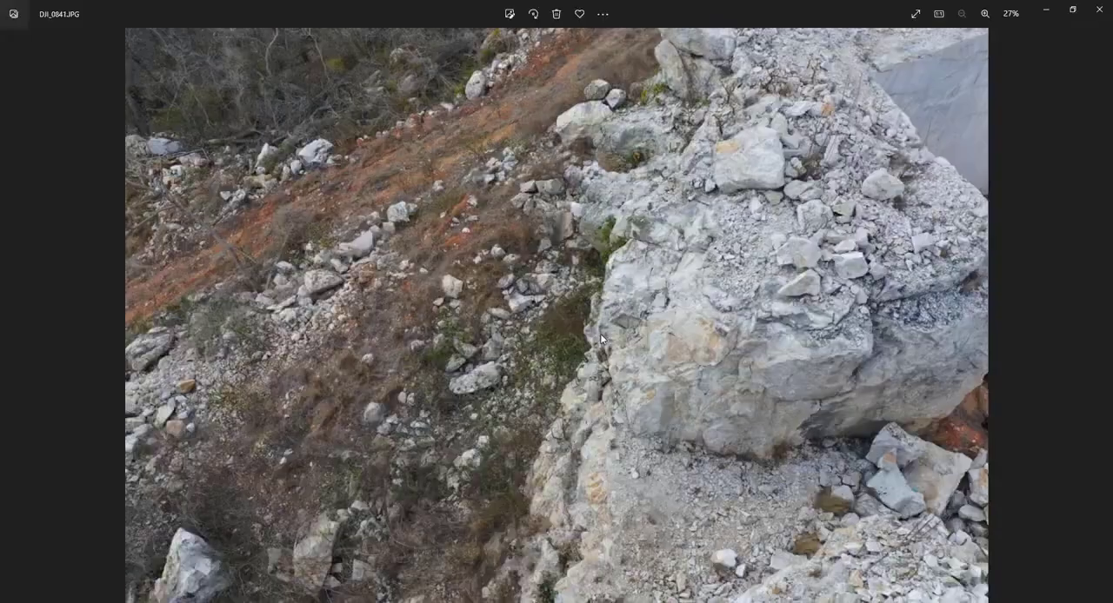
{"action": "key", "text": "Left"}
{"action": "key", "text": "Left"}
{"action": "key", "text": "Left"}
{"action": "key", "text": "Left"}
{"action": "key", "text": "Left"}
{"action": "key", "text": "Left"}
{"action": "key", "text": "Left"}
{"action": "key", "text": "Left"}
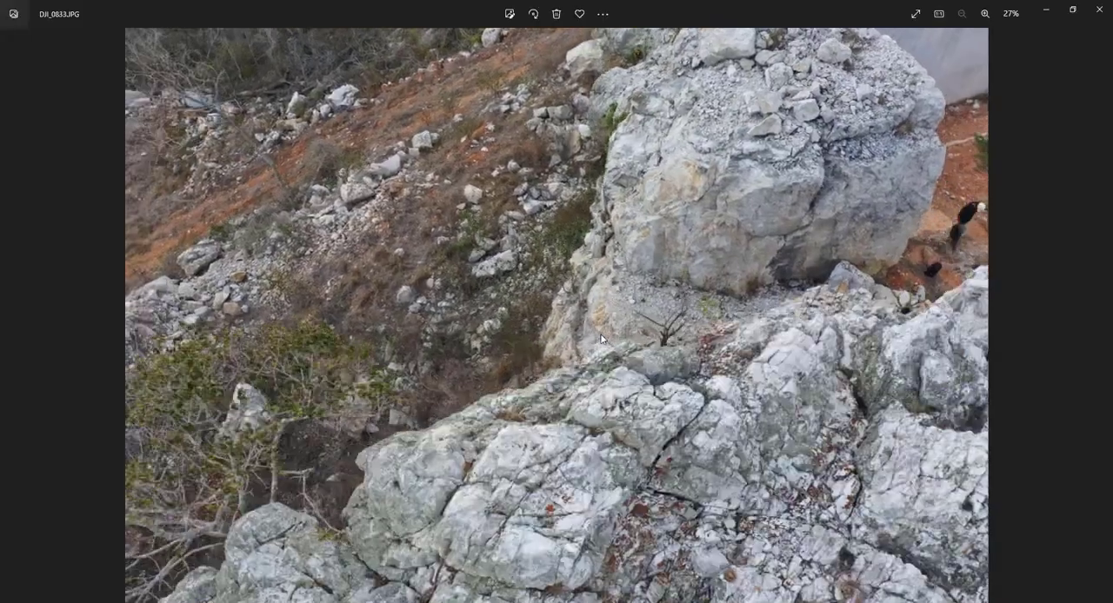
{"action": "key", "text": "Left"}
{"action": "key", "text": "Left"}
{"action": "key", "text": "Left"}
{"action": "key", "text": "Left"}
{"action": "key", "text": "Left"}
{"action": "key", "text": "Left"}
{"action": "key", "text": "Left"}
{"action": "key", "text": "Left"}
{"action": "key", "text": "Left"}
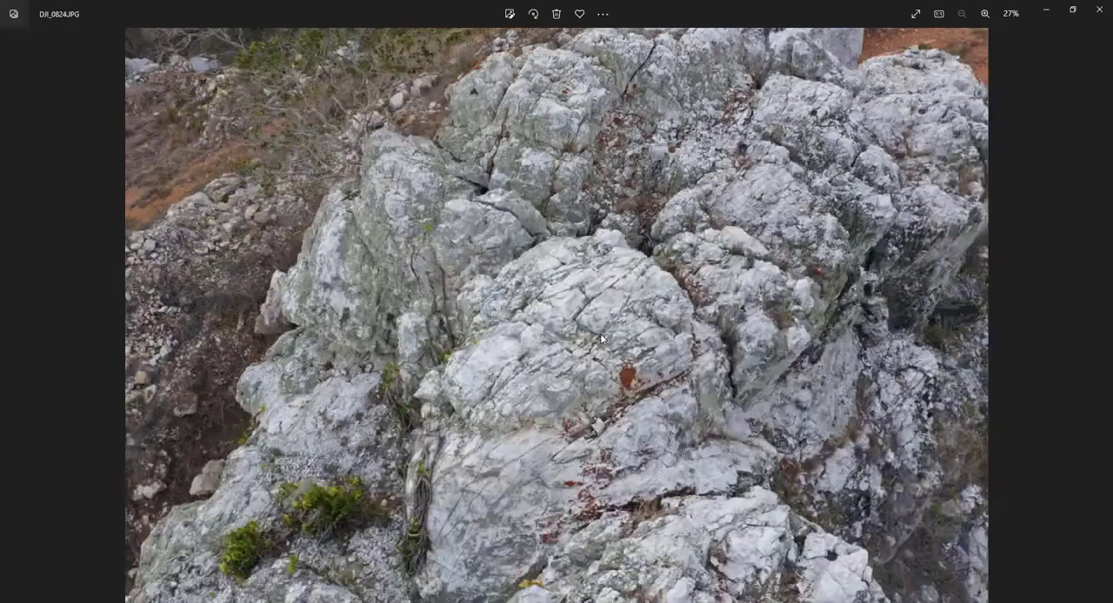
{"action": "key", "text": "Left"}
{"action": "key", "text": "Left"}
{"action": "key", "text": "Left"}
{"action": "key", "text": "Left"}
{"action": "key", "text": "Left"}
{"action": "key", "text": "Left"}
{"action": "key", "text": "Left"}
{"action": "key", "text": "Left"}
{"action": "key", "text": "Left"}
{"action": "key", "text": "Left"}
{"action": "key", "text": "Left"}
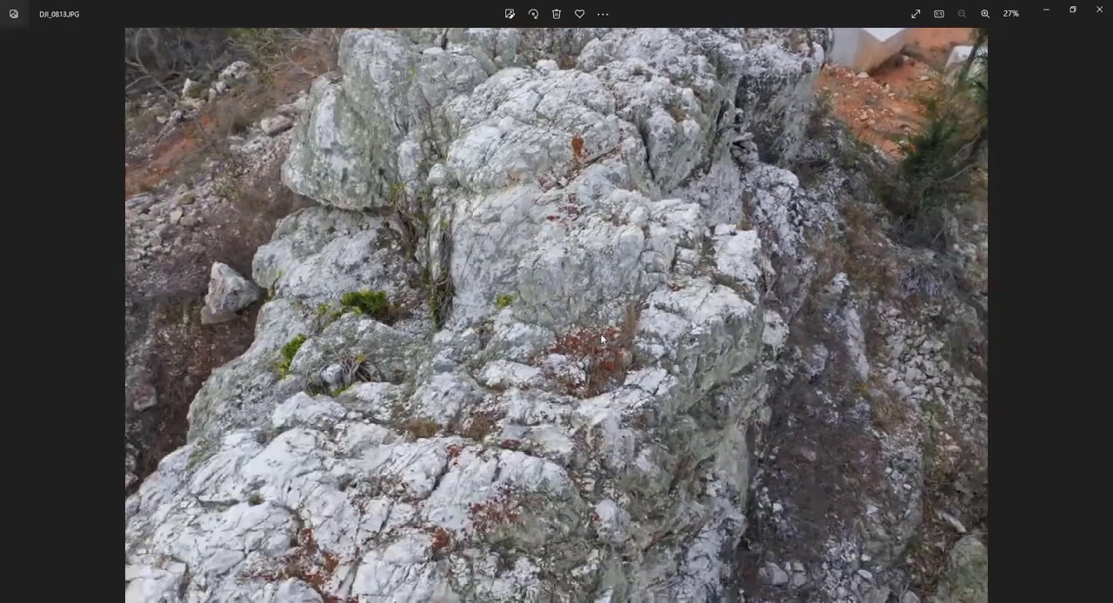
{"action": "key", "text": "Left"}
{"action": "key", "text": "Left"}
{"action": "key", "text": "Left"}
{"action": "key", "text": "Left"}
{"action": "key", "text": "Left"}
{"action": "key", "text": "Left"}
{"action": "key", "text": "Left"}
{"action": "key", "text": "Left"}
{"action": "key", "text": "Left"}
{"action": "key", "text": "Left"}
{"action": "key", "text": "Left"}
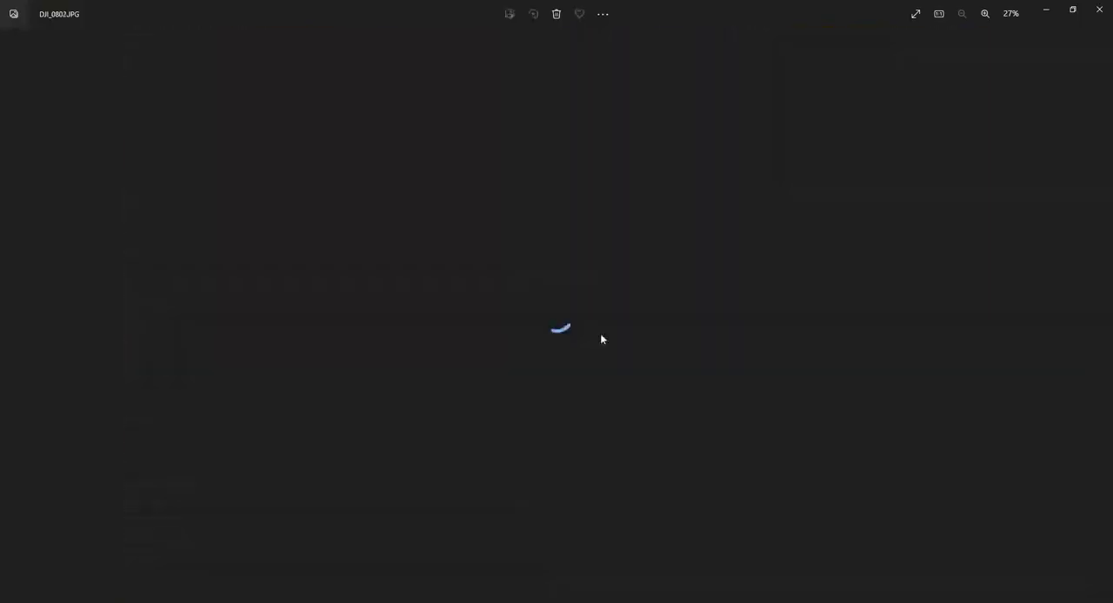
{"action": "key", "text": "Left"}
{"action": "key", "text": "Left"}
{"action": "key", "text": "Left"}
{"action": "key", "text": "Left"}
{"action": "key", "text": "Left"}
{"action": "key", "text": "Left"}
{"action": "key", "text": "Left"}
{"action": "key", "text": "Left"}
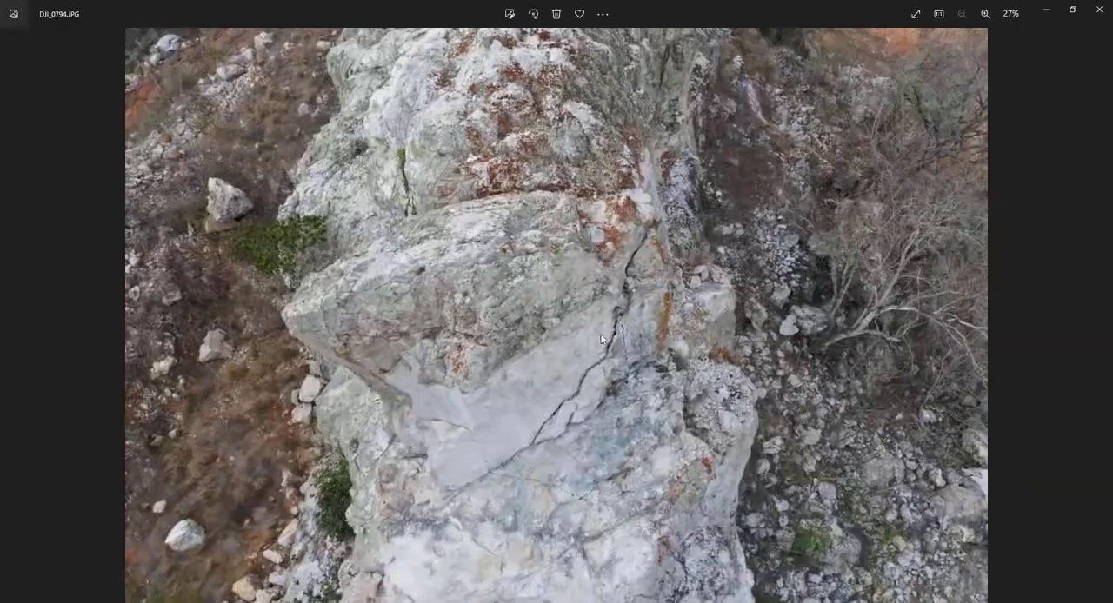
{"action": "key", "text": "Left"}
{"action": "key", "text": "Left"}
{"action": "key", "text": "Left"}
{"action": "key", "text": "Left"}
{"action": "key", "text": "Left"}
{"action": "key", "text": "Left"}
{"action": "key", "text": "Left"}
{"action": "key", "text": "Left"}
{"action": "key", "text": "Left"}
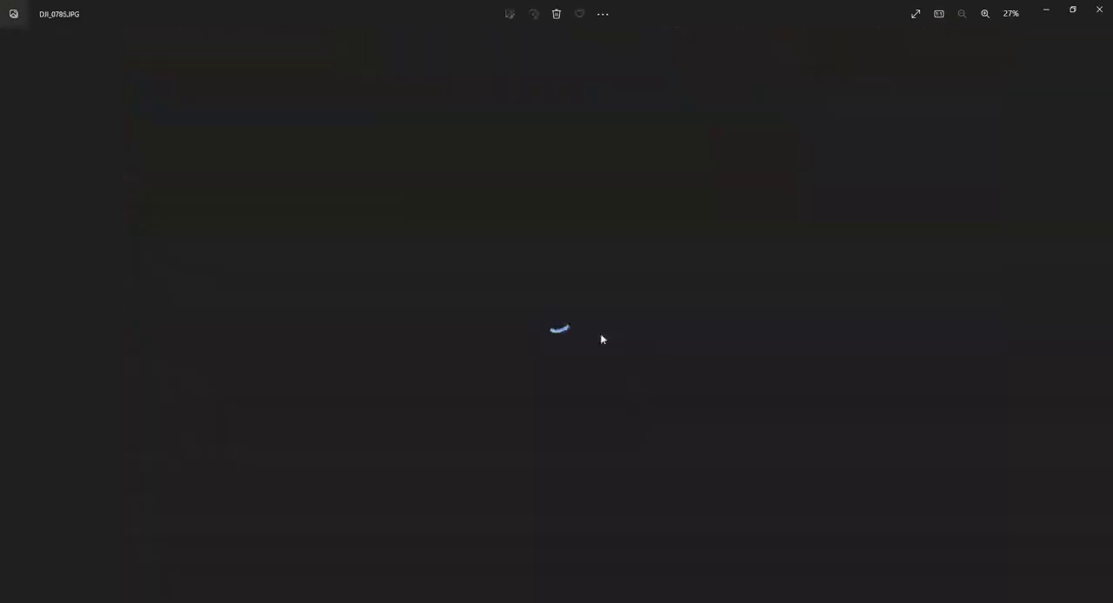
{"action": "key", "text": "Left"}
{"action": "key", "text": "Left"}
{"action": "key", "text": "Left"}
{"action": "key", "text": "Left"}
{"action": "key", "text": "Left"}
{"action": "key", "text": "Left"}
{"action": "key", "text": "Left"}
{"action": "key", "text": "Left"}
{"action": "key", "text": "Left"}
{"action": "key", "text": "Left"}
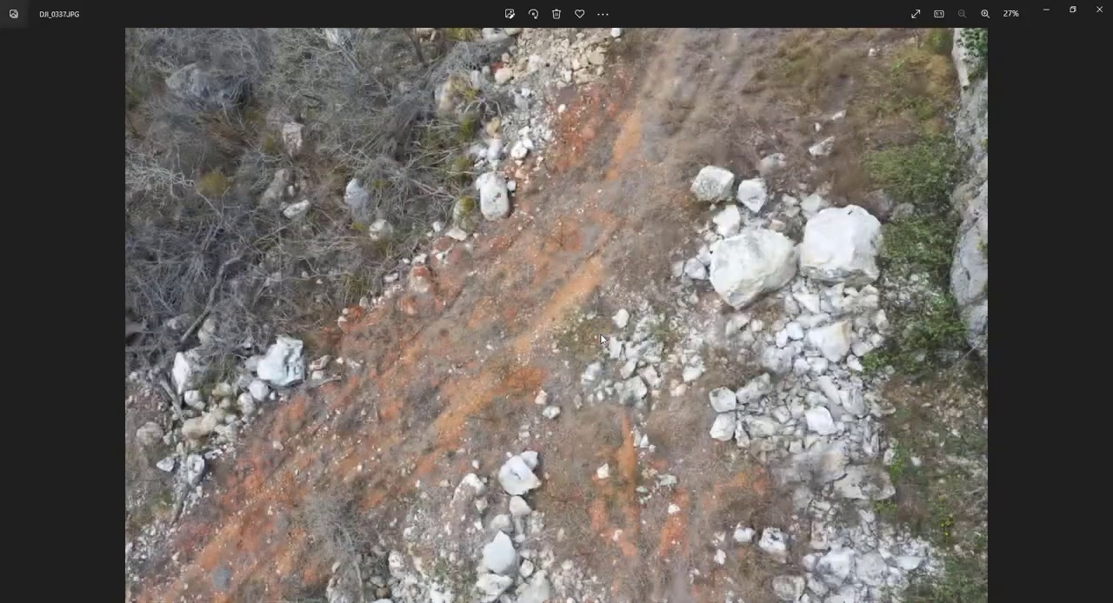
View the photos forward again from DJI_0338.JPG through DJI_0813.JPG, and close the photo viewer.
{"action": "key", "text": "Left"}
{"action": "key", "text": "Left"}
{"action": "key", "text": "Left"}
{"action": "key", "text": "Left"}
{"action": "key", "text": "Left"}
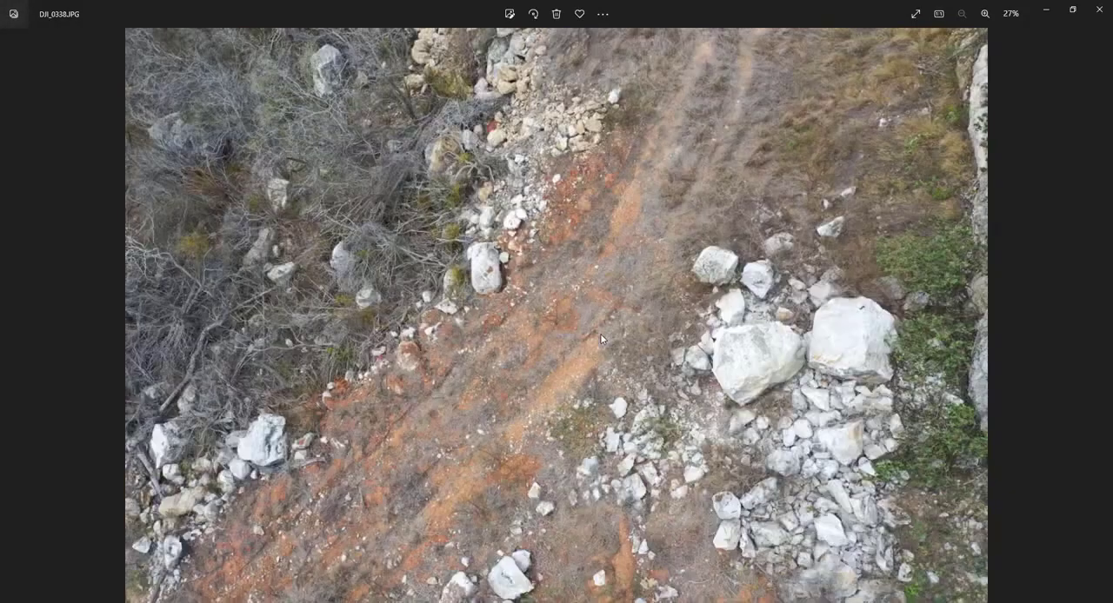
{"action": "key", "text": "Left"}
{"action": "key", "text": "Left"}
{"action": "key", "text": "Left"}
{"action": "key", "text": "Left"}
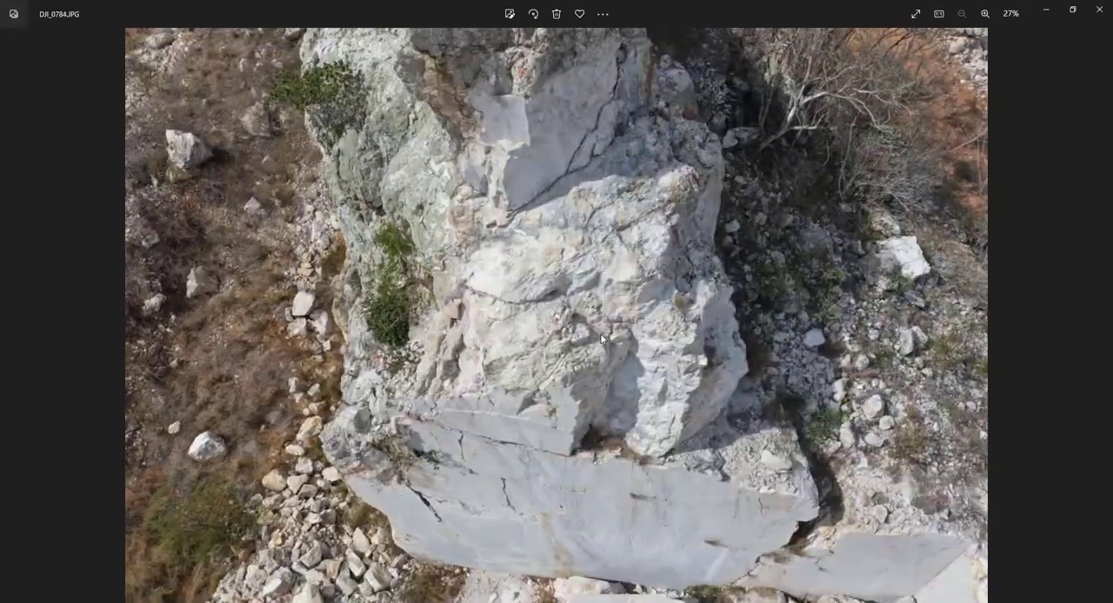
{"action": "key", "text": "Left"}
{"action": "key", "text": "Left"}
{"action": "key", "text": "Left"}
{"action": "key", "text": "Left"}
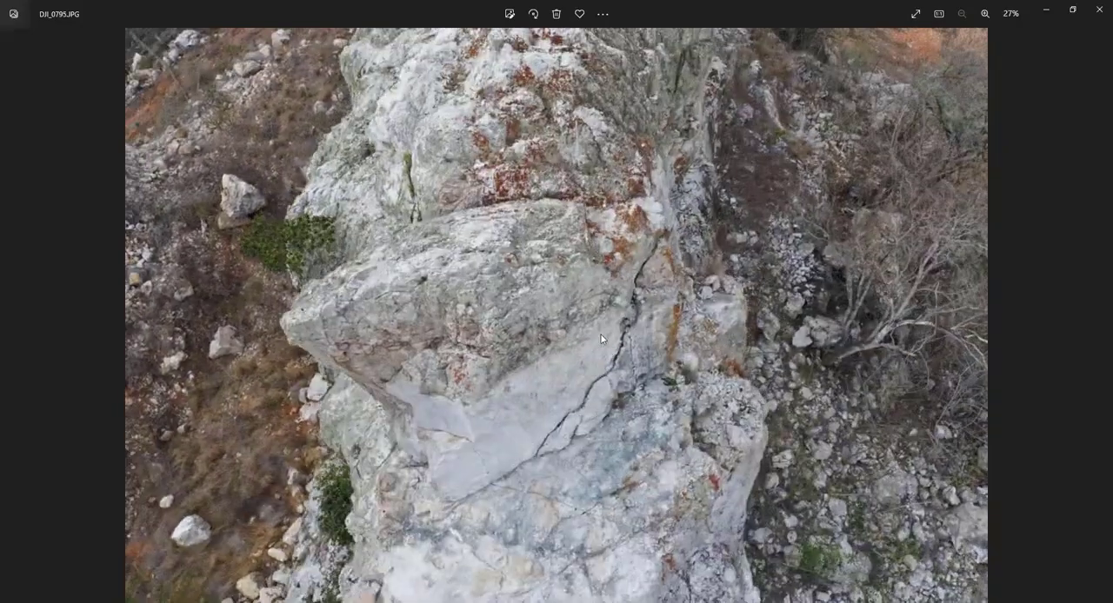
{"action": "key", "text": "Right"}
{"action": "key", "text": "Right"}
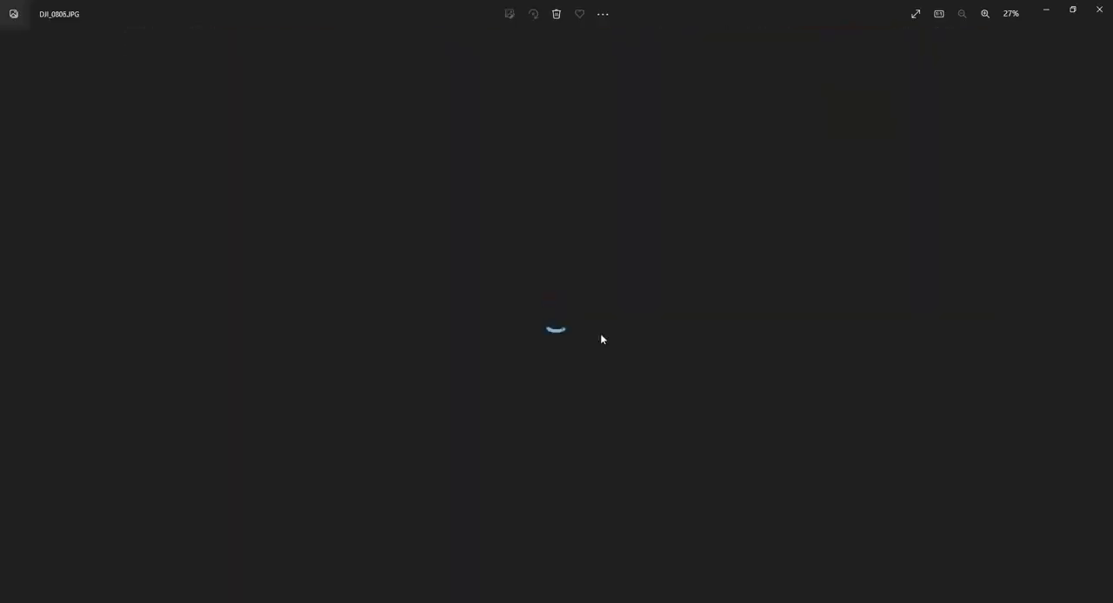
{"action": "key", "text": "Right"}
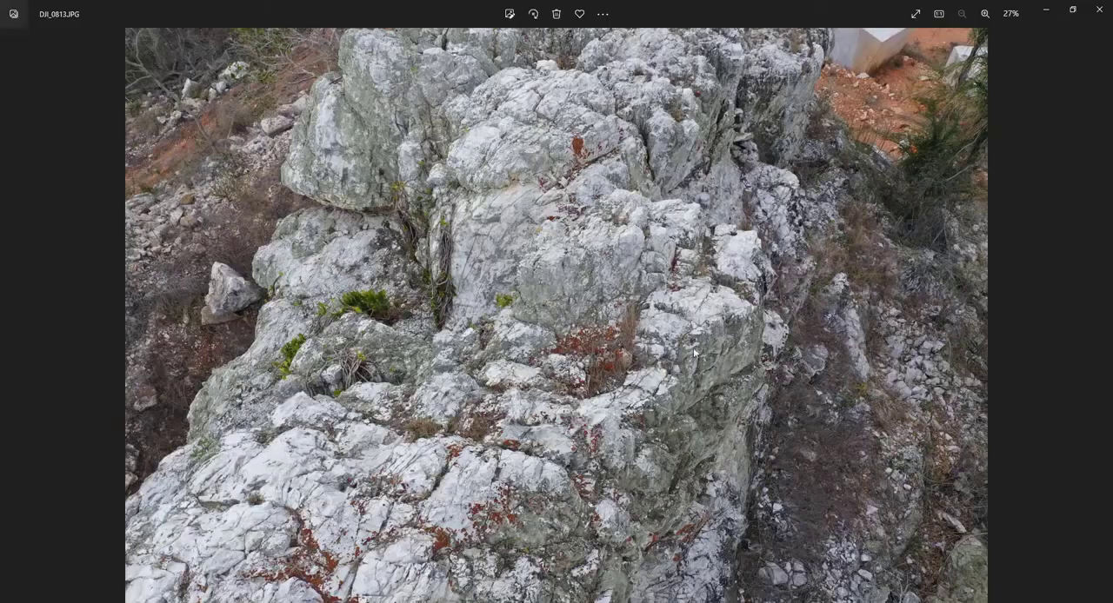
{"action": "left_click", "coordinate": [1100, 10]}
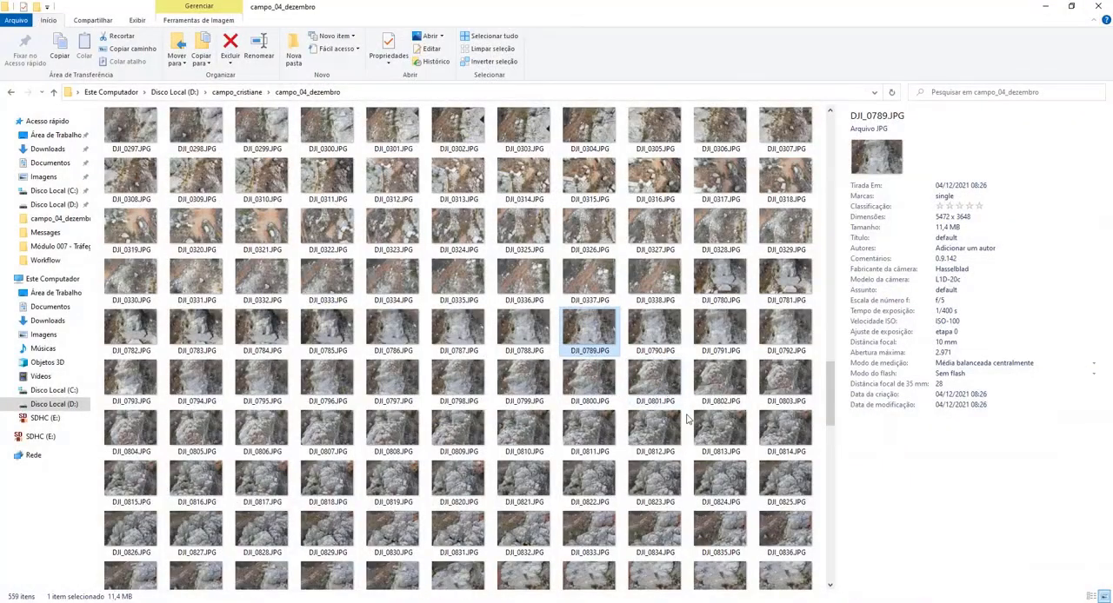
Find DJI_0839.JPG further down the campo_04_dezembro folder and open it full size.
{"action": "scroll", "coordinate": [686, 419], "scroll_direction": "down", "scroll_amount": 3}
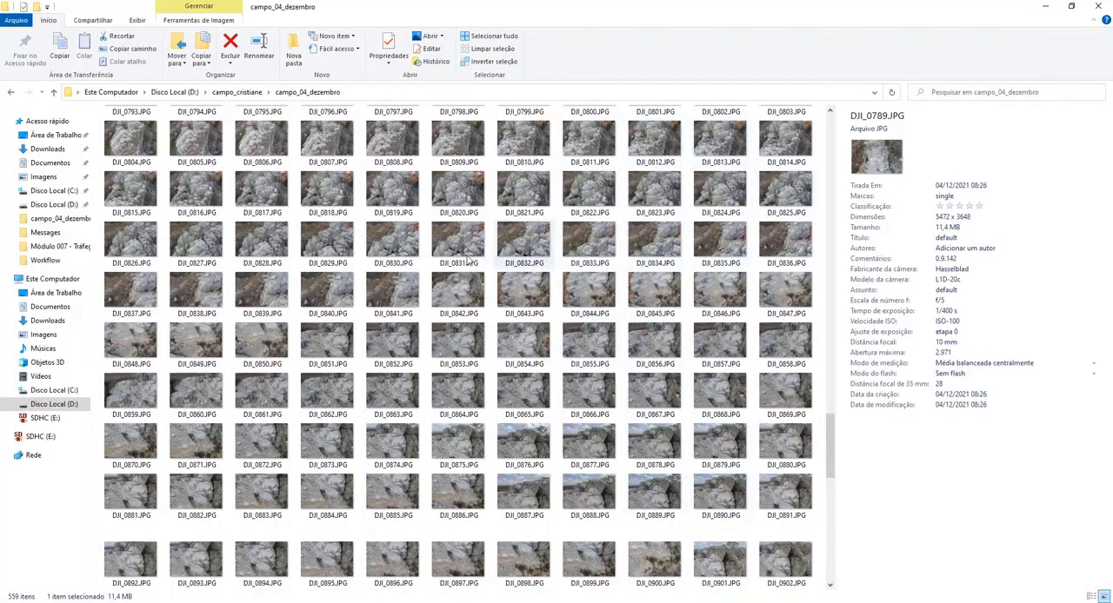
{"action": "double_click", "coordinate": [265, 295]}
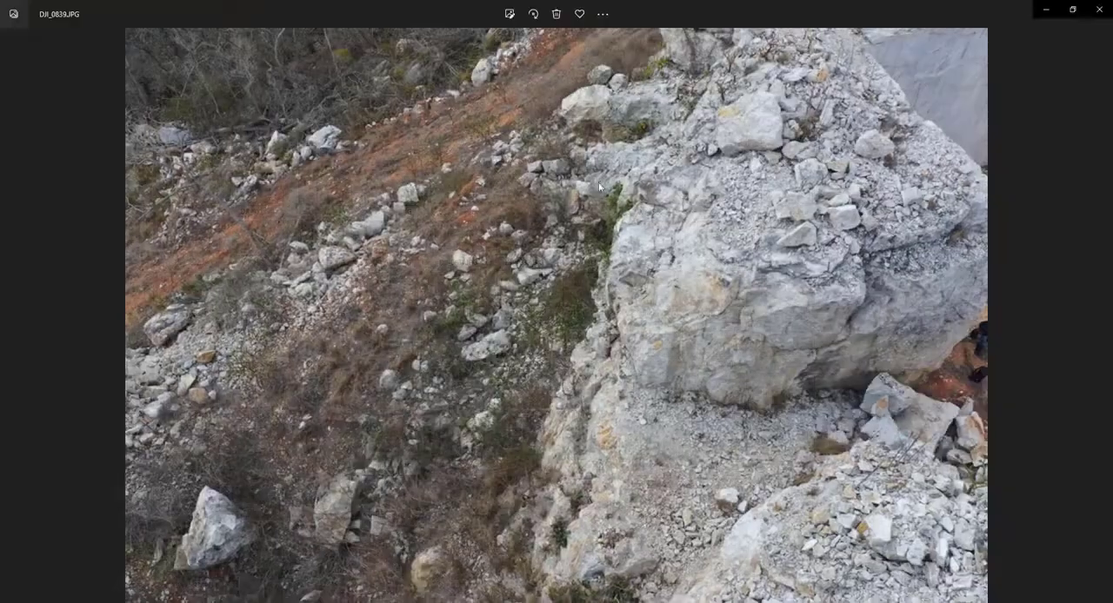
View the photos forward from DJI_0839.JPG to DJI_0846.JPG, and back through DJI_0836.JPG to the outcrop shots around DJI_0825.JPG.
{"action": "key", "text": "Right"}
{"action": "key", "text": "Right"}
{"action": "key", "text": "Right"}
{"action": "key", "text": "Right"}
{"action": "key", "text": "Right"}
{"action": "key", "text": "Right"}
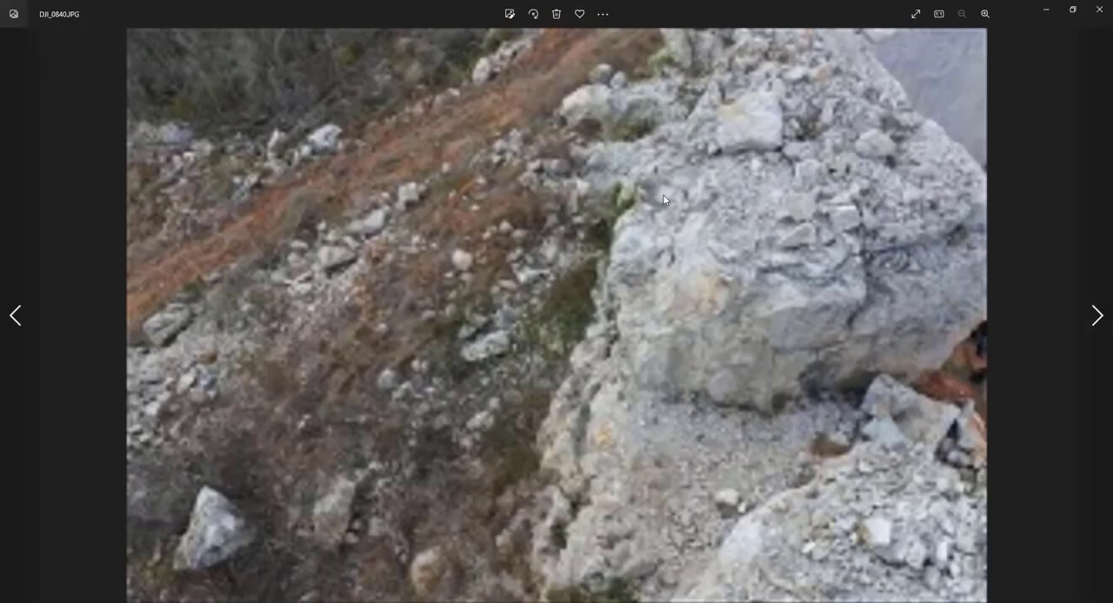
{"action": "key", "text": "Left"}
{"action": "key", "text": "Left"}
{"action": "key", "text": "Left"}
{"action": "key", "text": "Left"}
{"action": "key", "text": "Left"}
{"action": "key", "text": "Left"}
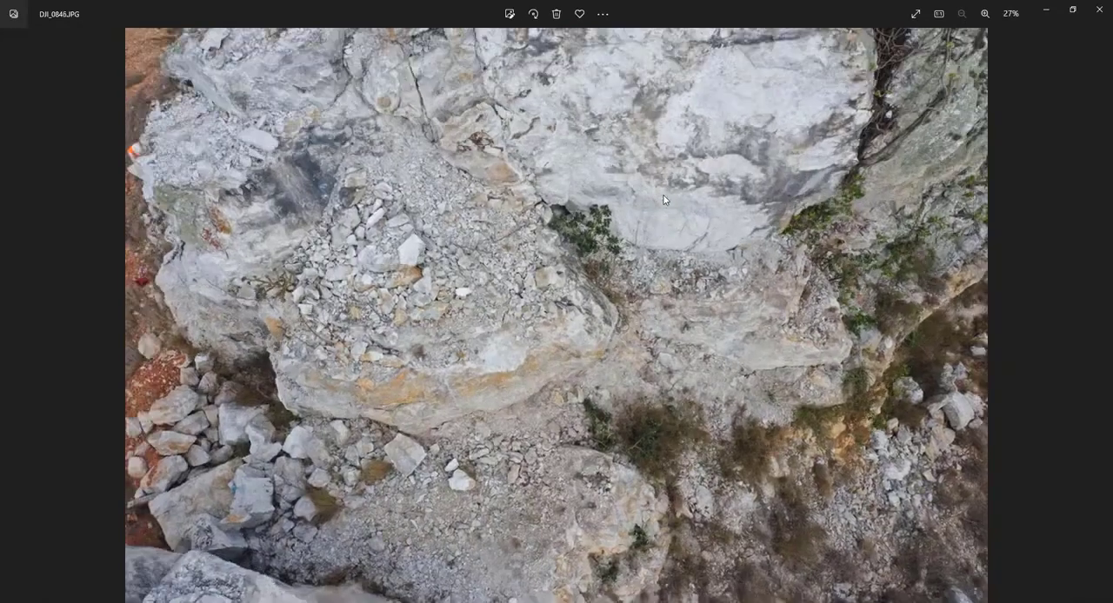
{"action": "key", "text": "Left"}
{"action": "key", "text": "Left"}
{"action": "key", "text": "Left"}
{"action": "key", "text": "Left"}
{"action": "key", "text": "Left"}
{"action": "key", "text": "Left"}
{"action": "key", "text": "Left"}
{"action": "key", "text": "Left"}
{"action": "key", "text": "Left"}
{"action": "key", "text": "Left"}
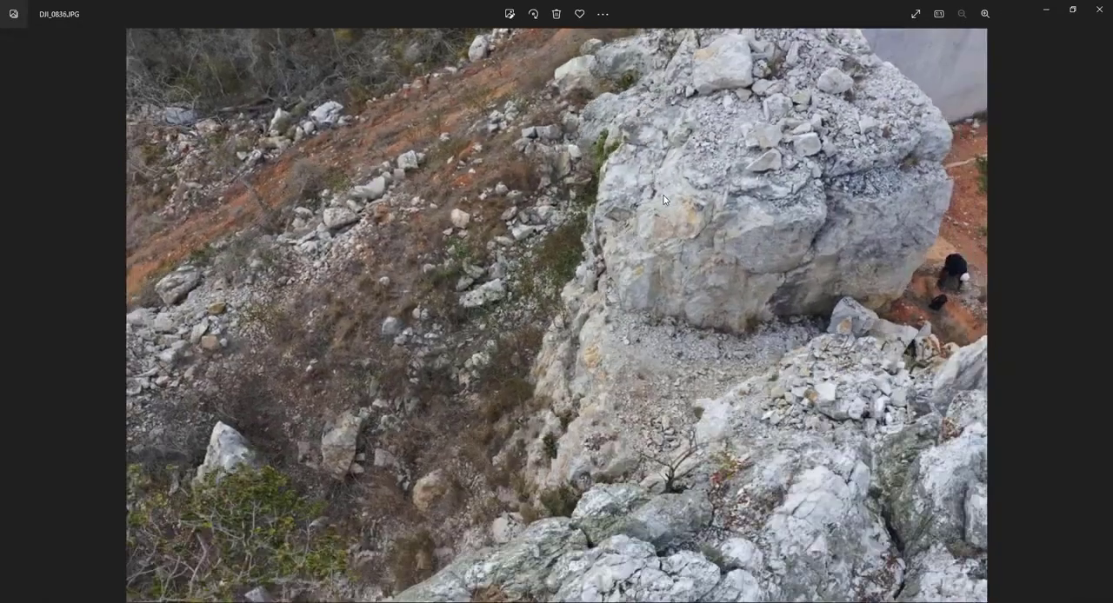
{"action": "key", "text": "Left"}
{"action": "key", "text": "Left"}
{"action": "key", "text": "Left"}
{"action": "key", "text": "Left"}
{"action": "key", "text": "Left"}
{"action": "key", "text": "Left"}
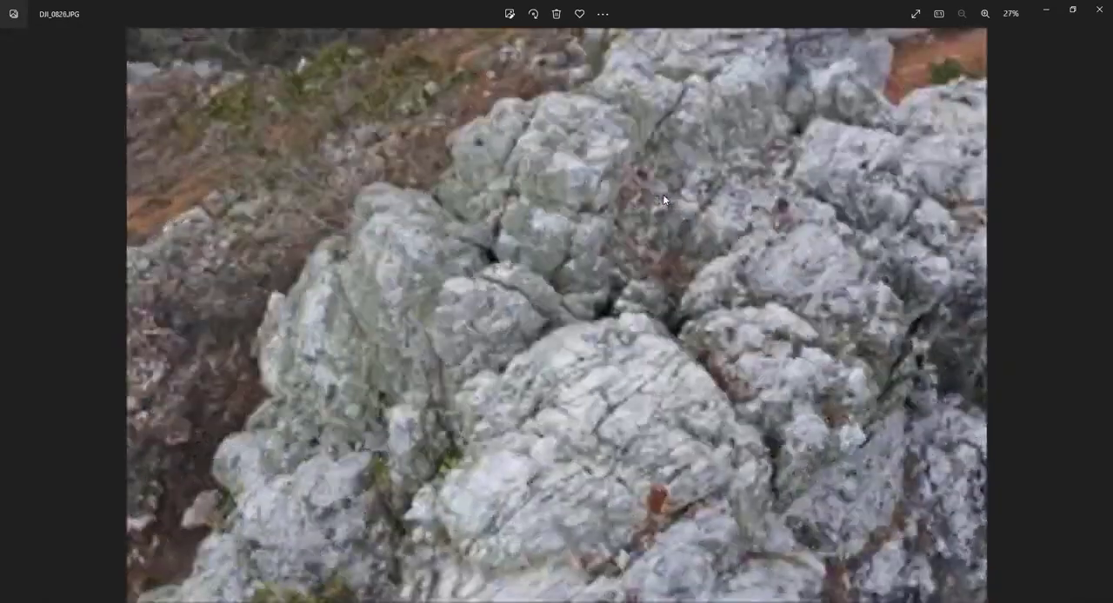
View the photos forward again from DJI_0825.JPG to DJI_0843.JPG, return to DJI_0839.JPG, and close the photo viewer.
{"action": "key", "text": "Right"}
{"action": "key", "text": "Right"}
{"action": "key", "text": "Right"}
{"action": "key", "text": "Right"}
{"action": "key", "text": "Right"}
{"action": "key", "text": "Right"}
{"action": "key", "text": "Right"}
{"action": "key", "text": "Right"}
{"action": "key", "text": "Right"}
{"action": "key", "text": "Right"}
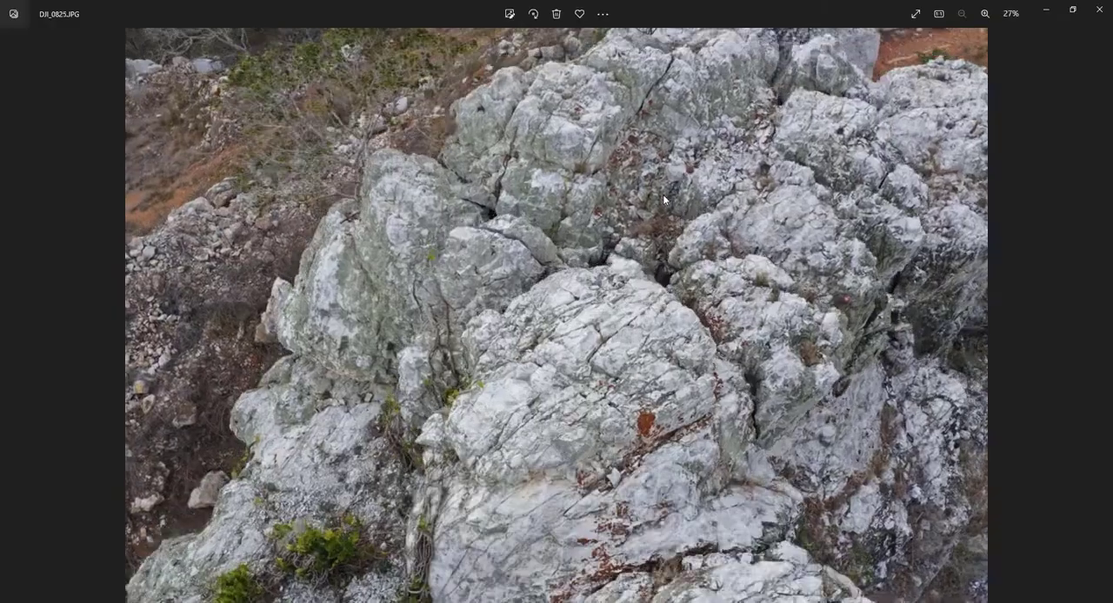
{"action": "key", "text": "Right"}
{"action": "key", "text": "Right"}
{"action": "key", "text": "Right"}
{"action": "key", "text": "Right"}
{"action": "key", "text": "Right"}
{"action": "key", "text": "Right"}
{"action": "key", "text": "Right"}
{"action": "key", "text": "Right"}
{"action": "key", "text": "Right"}
{"action": "key", "text": "Right"}
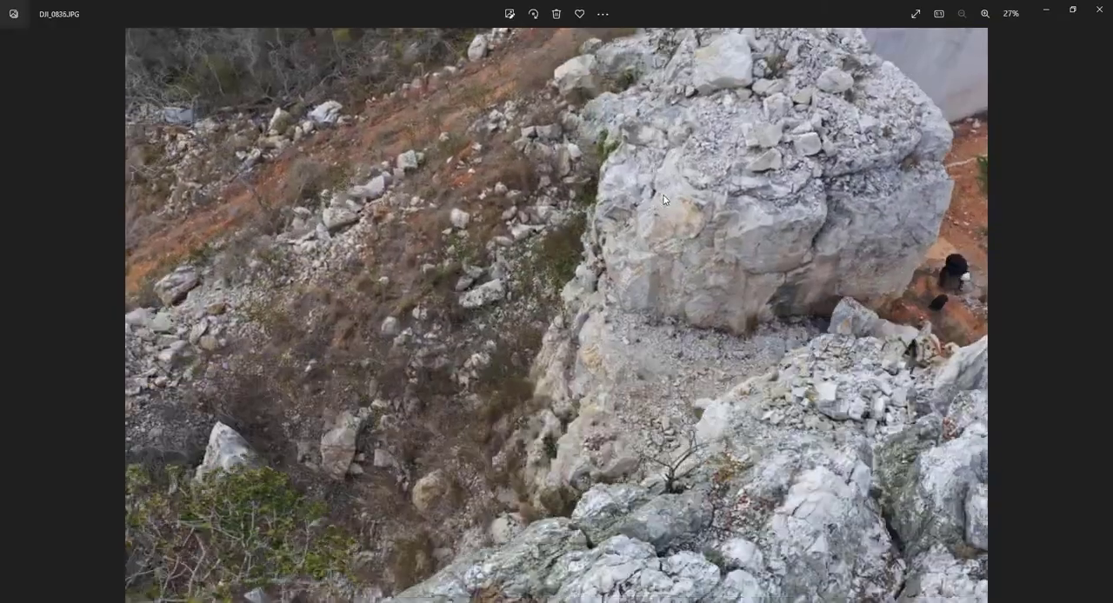
{"action": "key", "text": "Left"}
{"action": "key", "text": "Left"}
{"action": "key", "text": "Left"}
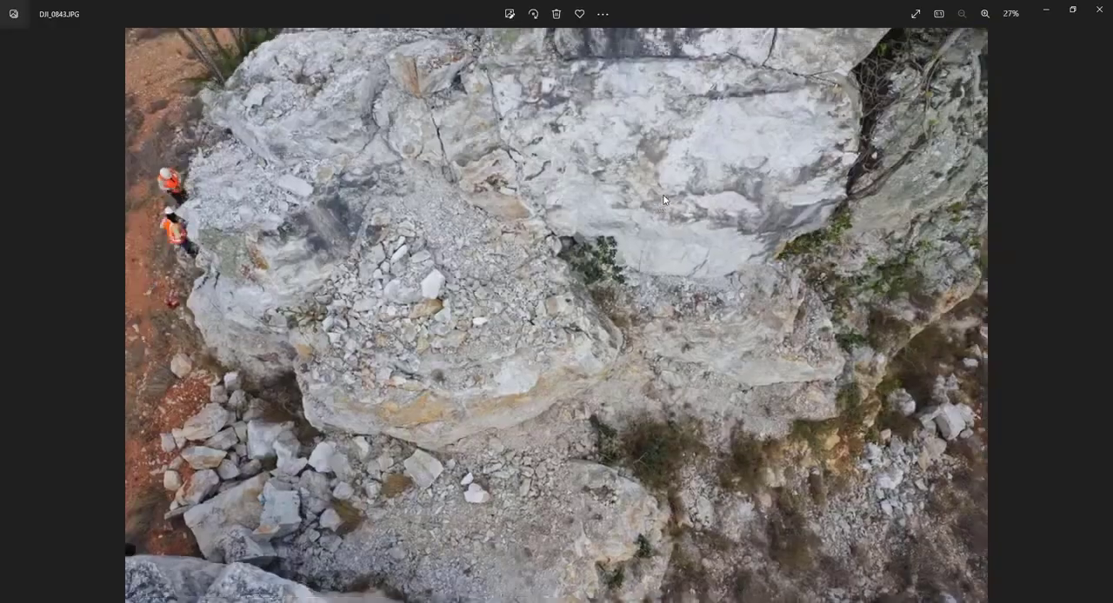
{"action": "key", "text": "Left"}
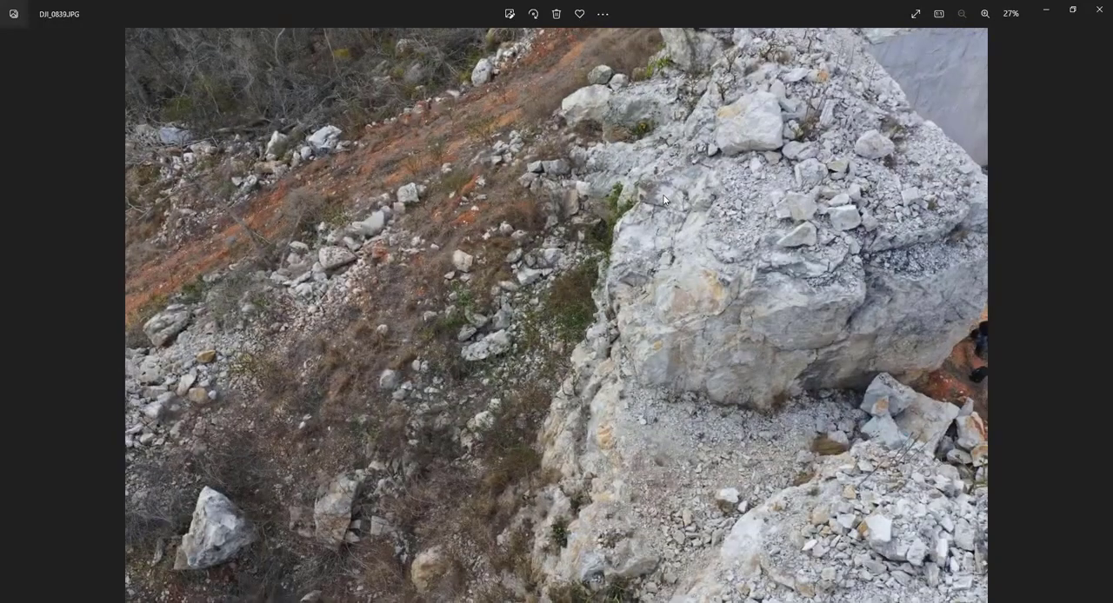
{"action": "left_click", "coordinate": [1095, 10]}
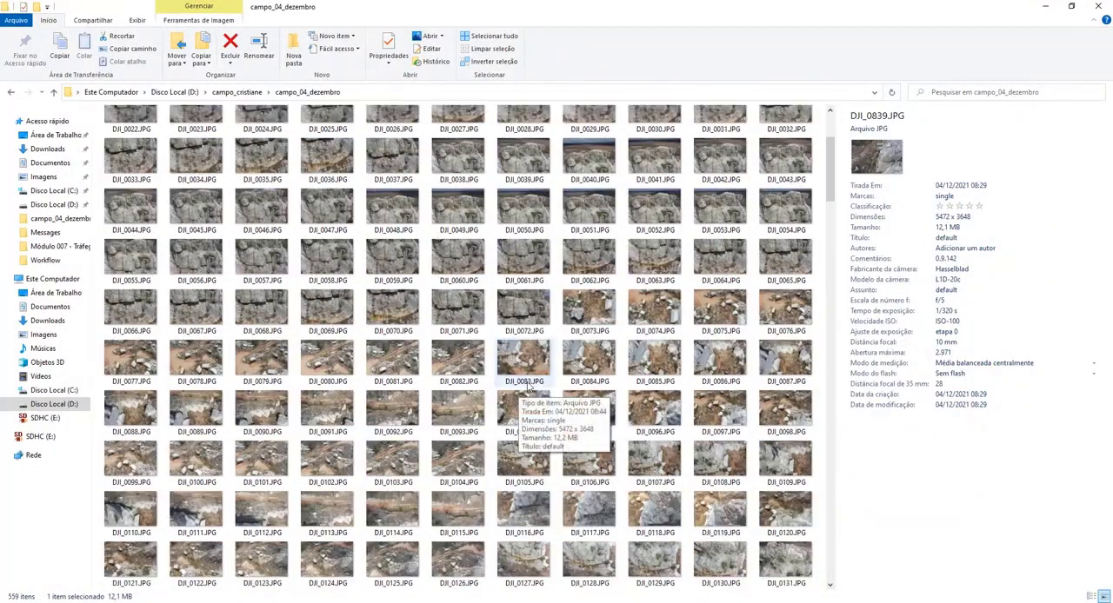
Switch to Metashape and add the campo_04_dezembro photos from DJI_0073.JPG to the end of the flight just past DJI_0840.JPG.
{"action": "left_click", "coordinate": [589, 450]}
{"action": "scroll", "coordinate": [599, 356], "scroll_direction": "down", "scroll_amount": 3}
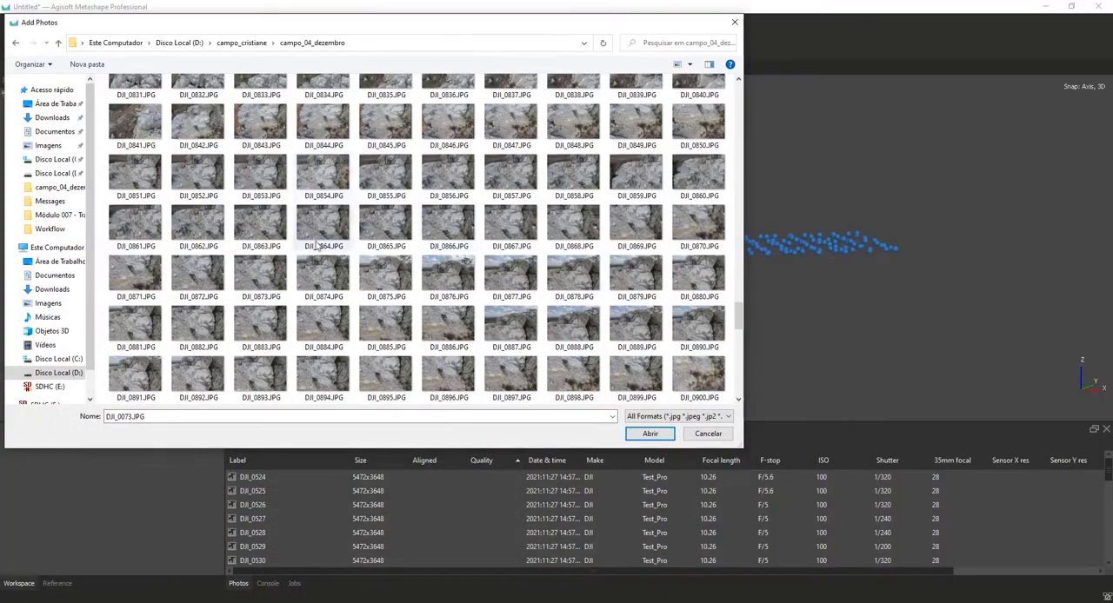
{"action": "scroll", "coordinate": [316, 246], "scroll_direction": "up", "scroll_amount": 20}
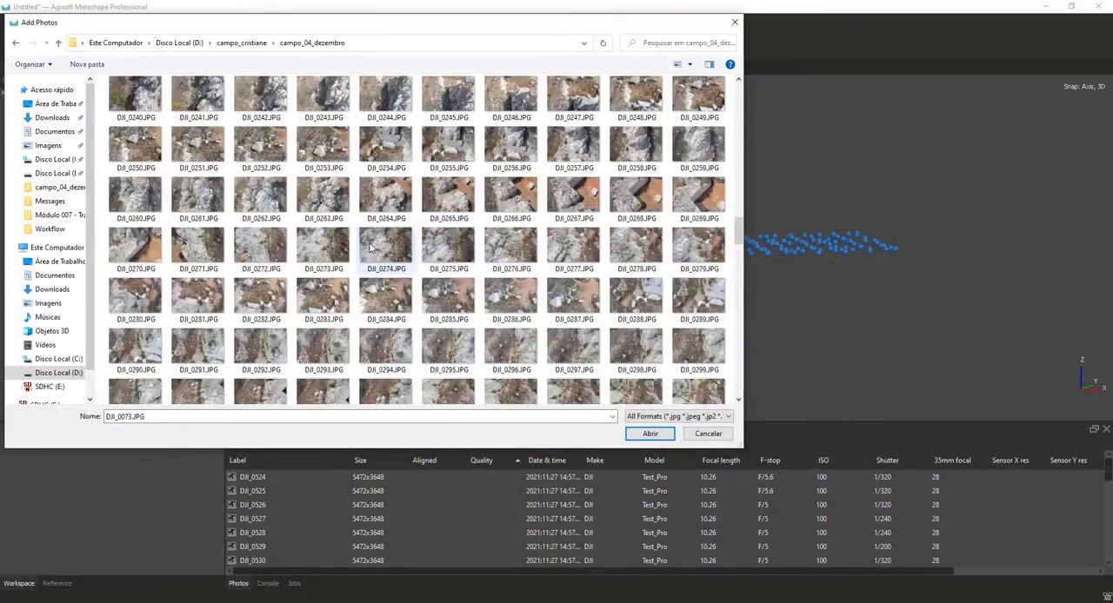
{"action": "scroll", "coordinate": [356, 217], "scroll_direction": "down", "scroll_amount": 6}
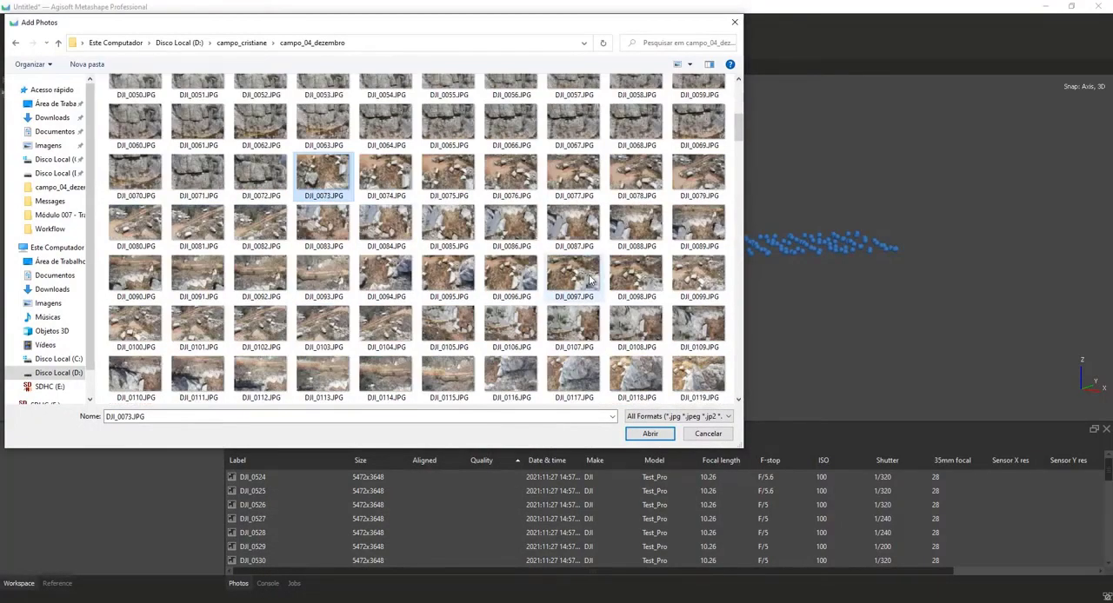
{"action": "scroll", "coordinate": [369, 193], "scroll_direction": "down", "scroll_amount": 20}
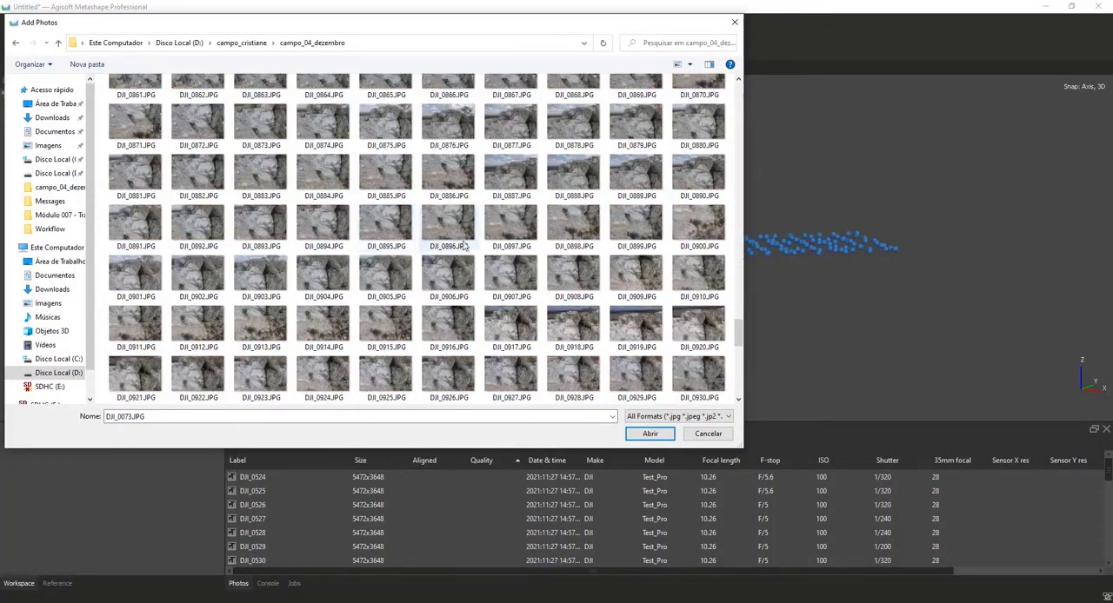
{"action": "scroll", "coordinate": [480, 174], "scroll_direction": "down", "scroll_amount": 1}
{"action": "scroll", "coordinate": [487, 135], "scroll_direction": "up", "scroll_amount": 2}
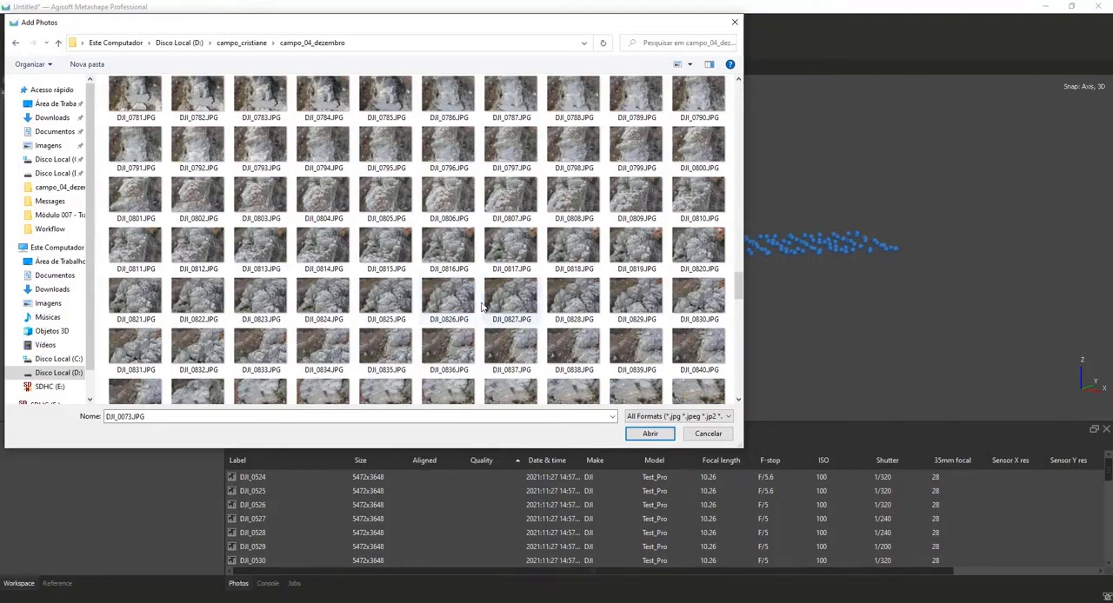
{"action": "left_click", "coordinate": [654, 394], "text": "shift"}
{"action": "left_click", "coordinate": [651, 434]}
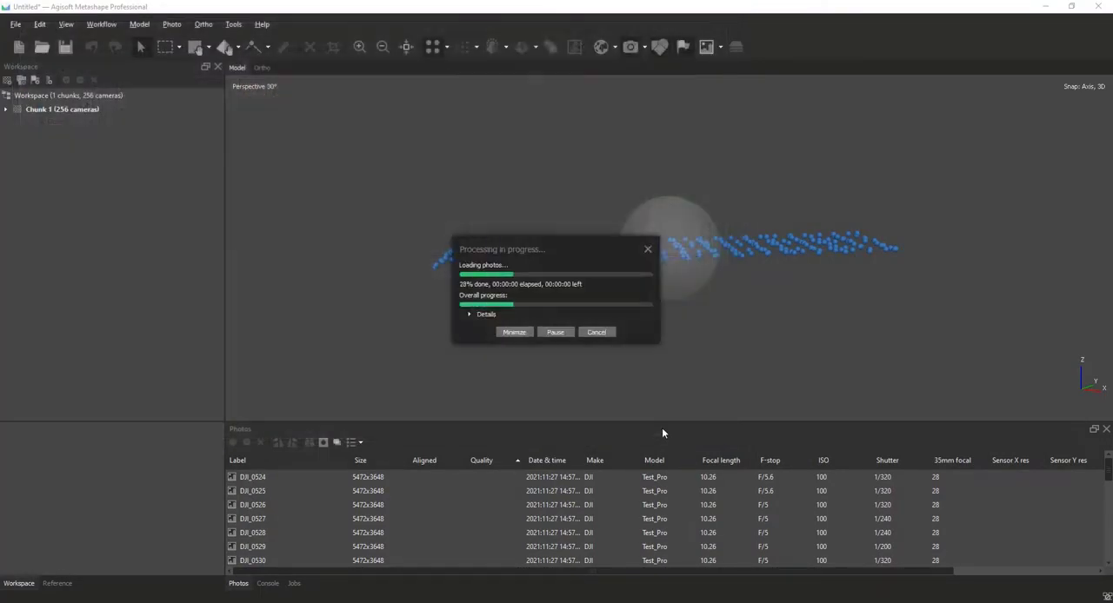
Inspect the camera positions in 3D and remove the two stray cameras beyond the end of the lower flight.
{"action": "left_click_drag", "start_coordinate": [602, 312], "coordinate": [558, 270]}
{"action": "scroll", "coordinate": [558, 270], "scroll_direction": "up", "scroll_amount": 6}
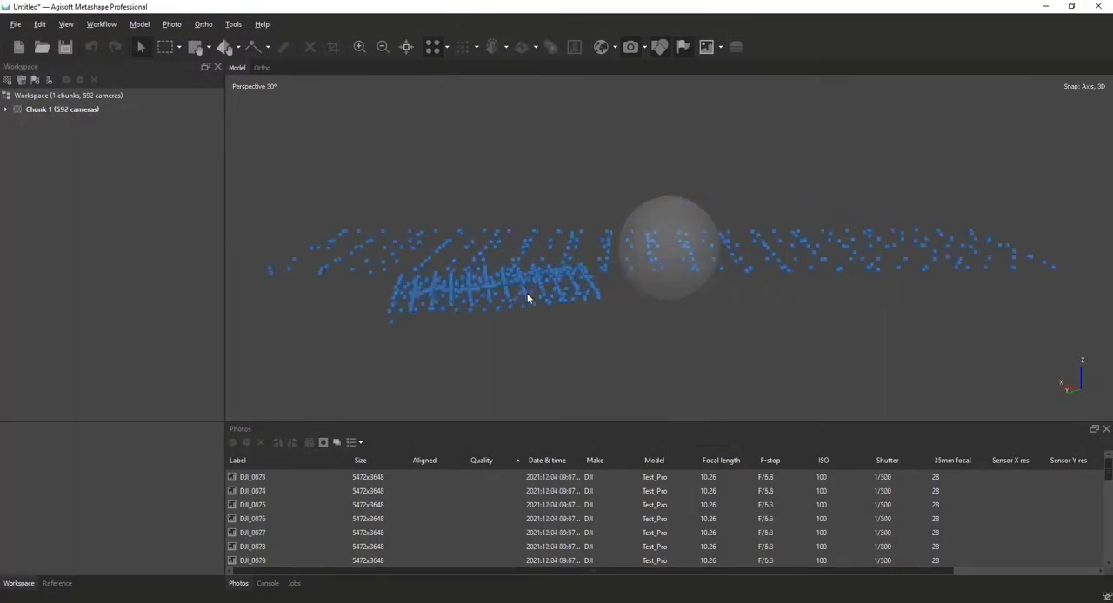
{"action": "left_click_drag", "start_coordinate": [429, 273], "coordinate": [732, 269]}
{"action": "left_click_drag", "start_coordinate": [620, 274], "coordinate": [667, 234]}
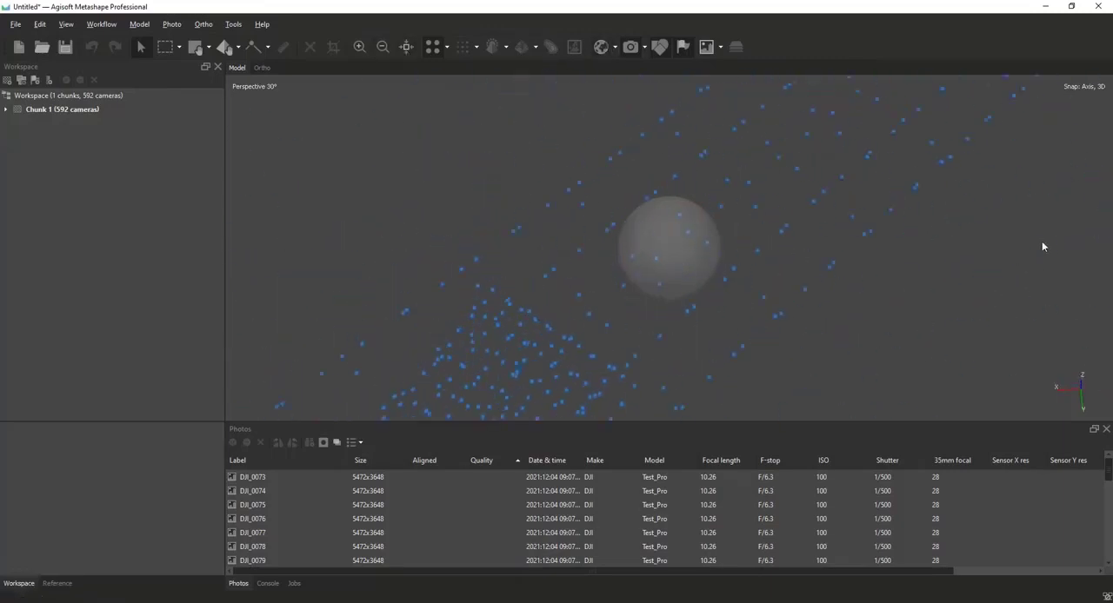
{"action": "left_click_drag", "start_coordinate": [708, 346], "coordinate": [714, 260]}
{"action": "left_click_drag", "start_coordinate": [682, 115], "coordinate": [558, 185]}
{"action": "left_click", "coordinate": [163, 49]}
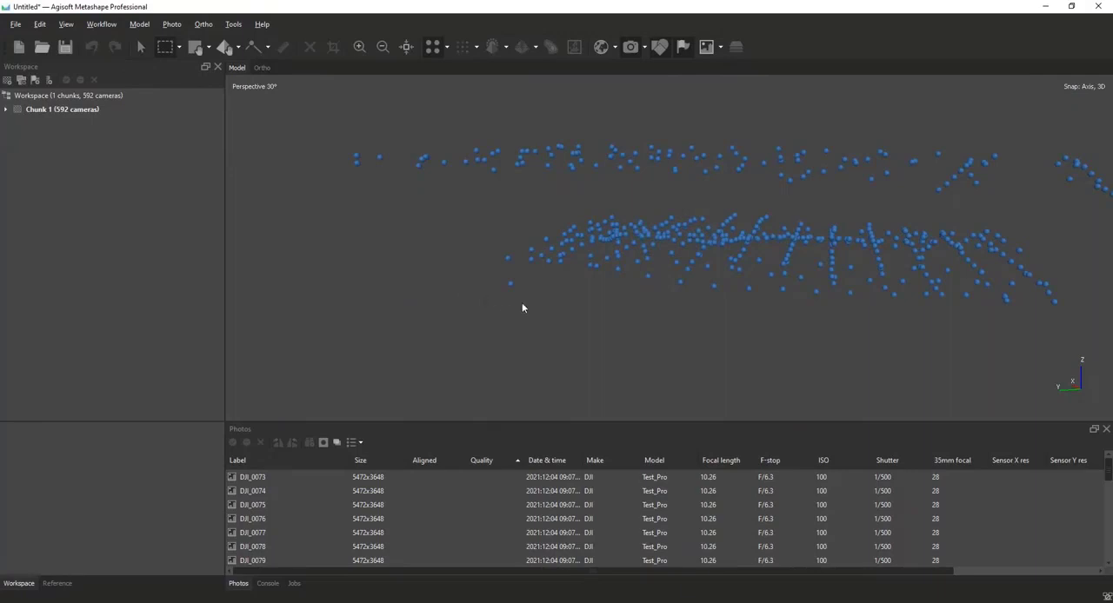
{"action": "left_click_drag", "start_coordinate": [489, 247], "coordinate": [490, 248]}
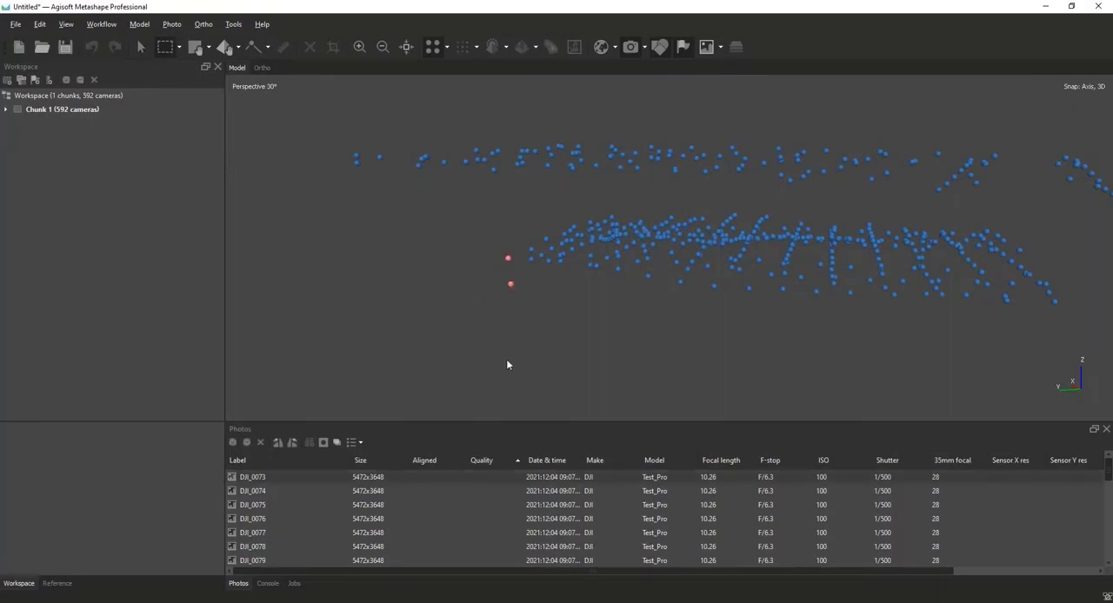
{"action": "right_click", "coordinate": [522, 268]}
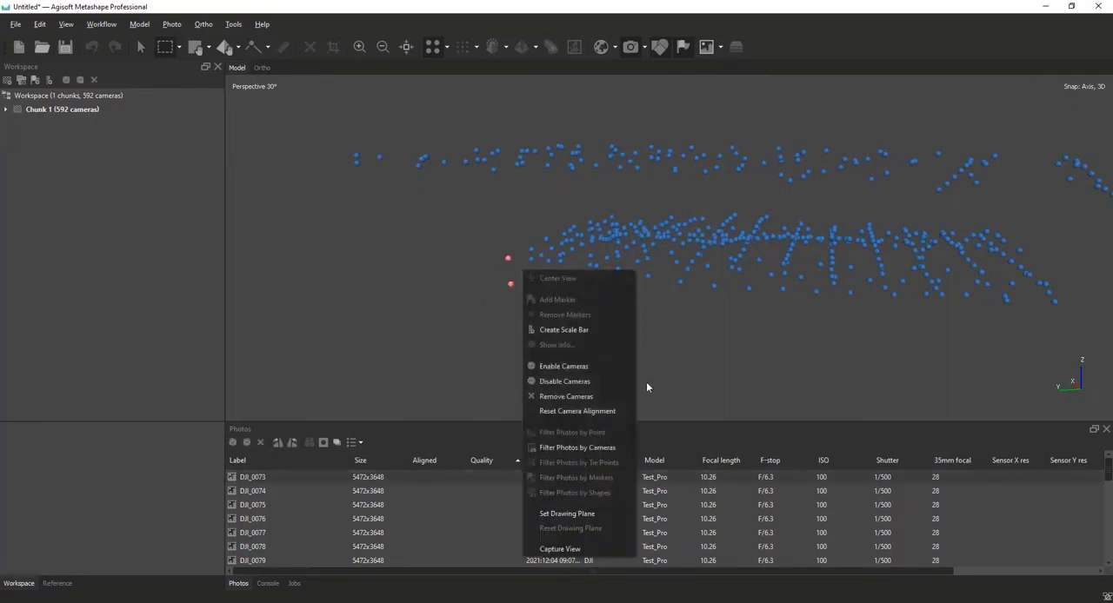
{"action": "left_click", "coordinate": [576, 393]}
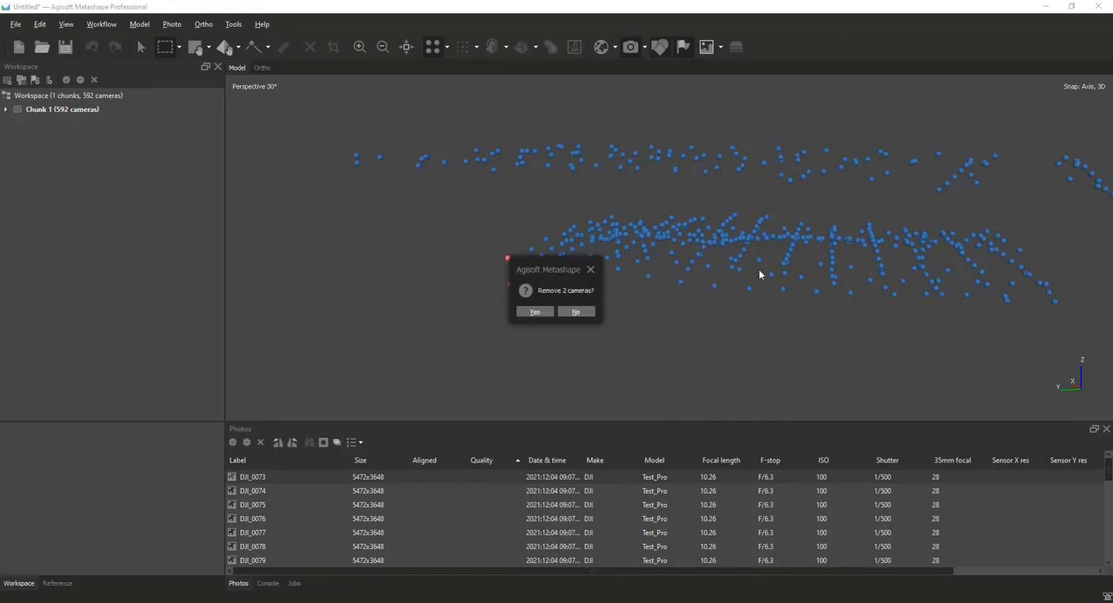
{"action": "left_click", "coordinate": [540, 310]}
View the camera grid from above and remove the wide flight's cameras on the long side extending right of the dense flight block.
{"action": "middle_click_drag", "start_coordinate": [768, 272], "coordinate": [768, 283]}
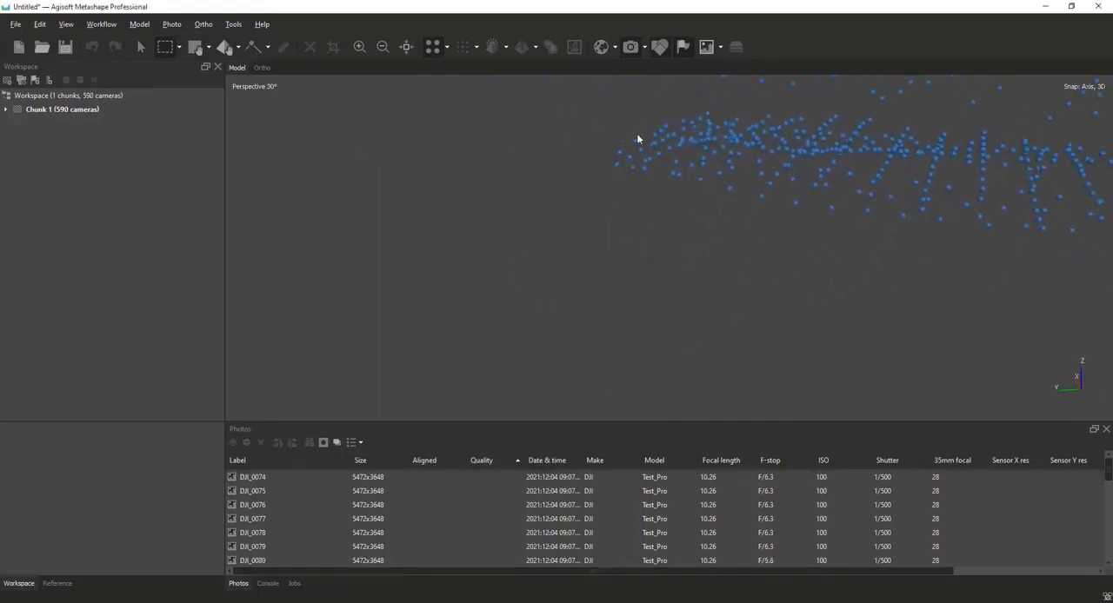
{"action": "left_click", "coordinate": [142, 48]}
{"action": "left_click_drag", "start_coordinate": [722, 159], "coordinate": [421, 96]}
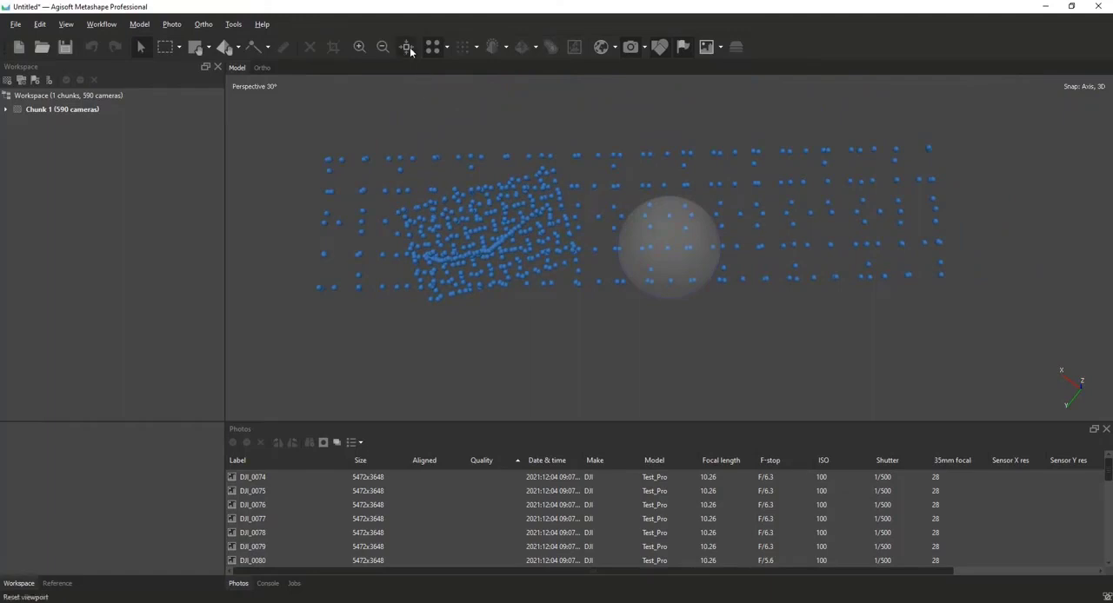
{"action": "left_click", "coordinate": [162, 47]}
{"action": "left_click_drag", "start_coordinate": [587, 128], "coordinate": [1045, 307]}
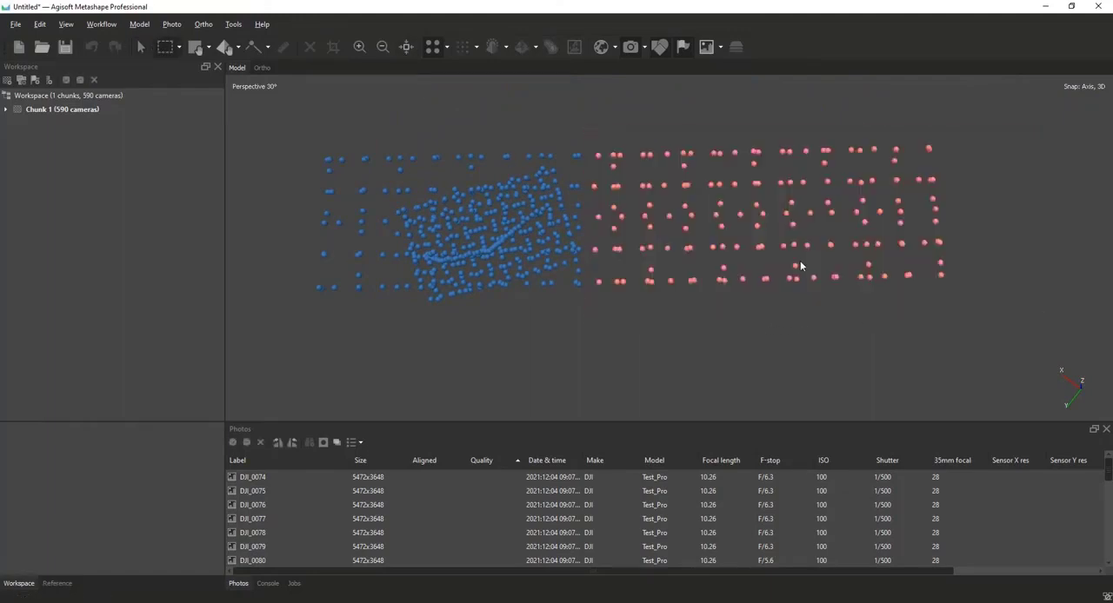
{"action": "left_click", "coordinate": [800, 264]}
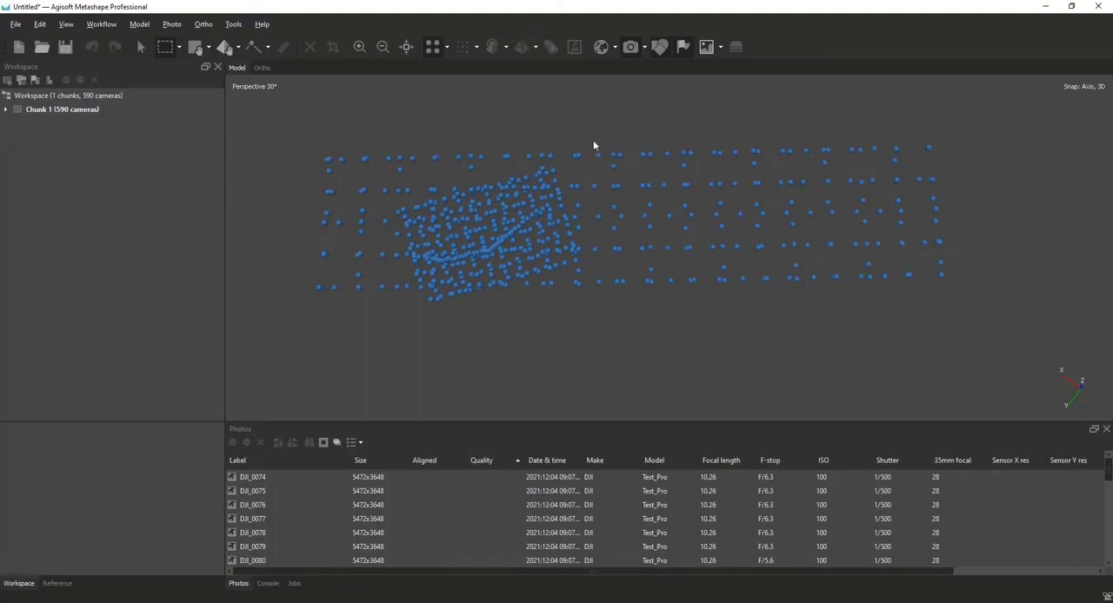
{"action": "left_click_drag", "start_coordinate": [594, 143], "coordinate": [586, 97]}
{"action": "left_click", "coordinate": [890, 278]}
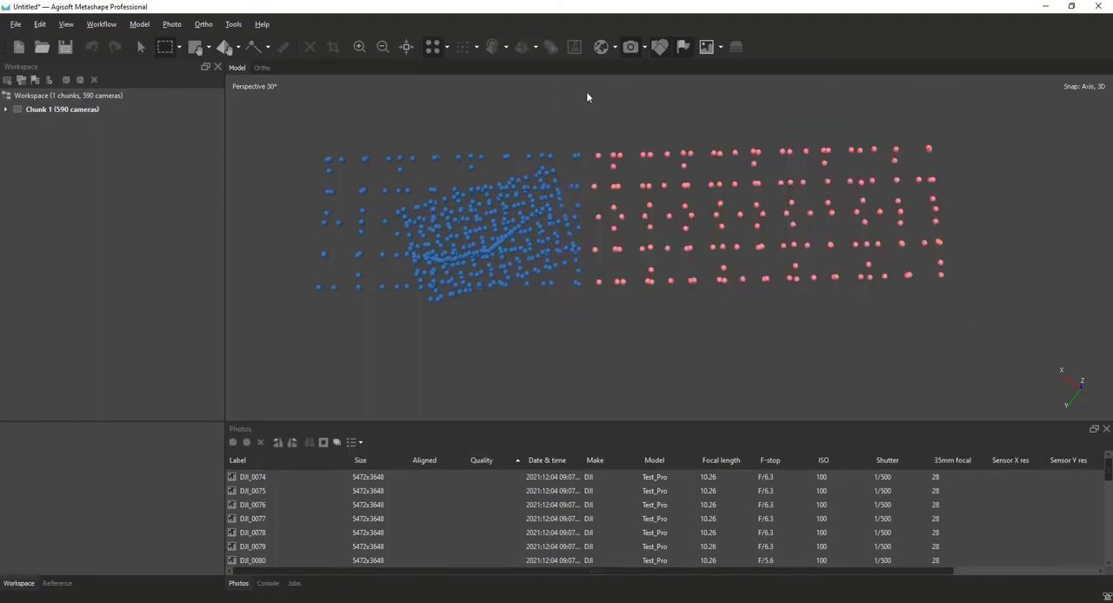
{"action": "right_click", "coordinate": [600, 160]}
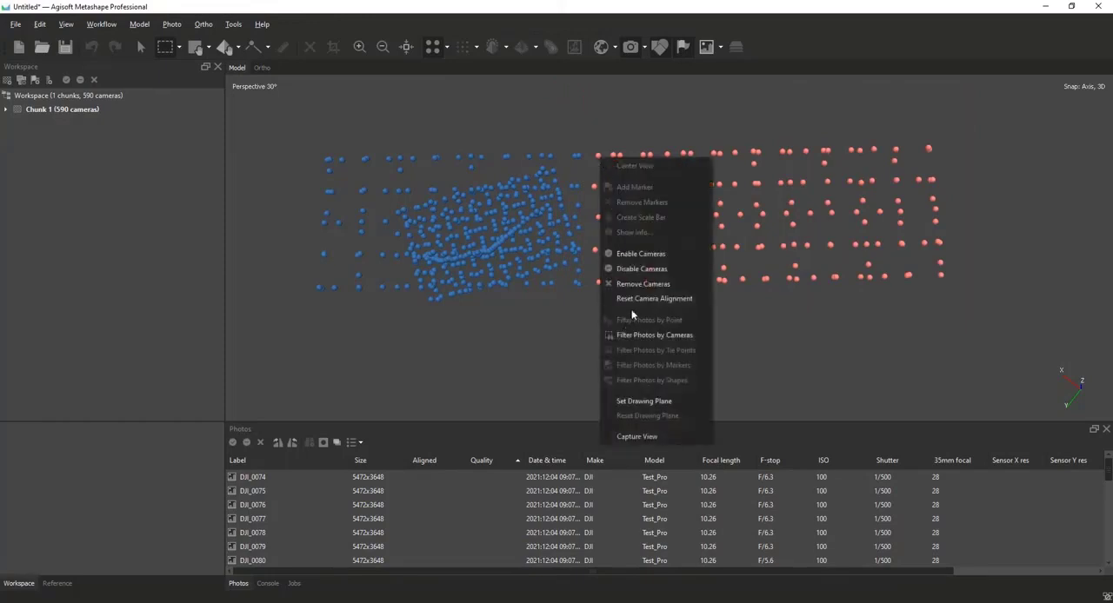
{"action": "left_click", "coordinate": [639, 283]}
{"action": "left_click", "coordinate": [537, 312]}
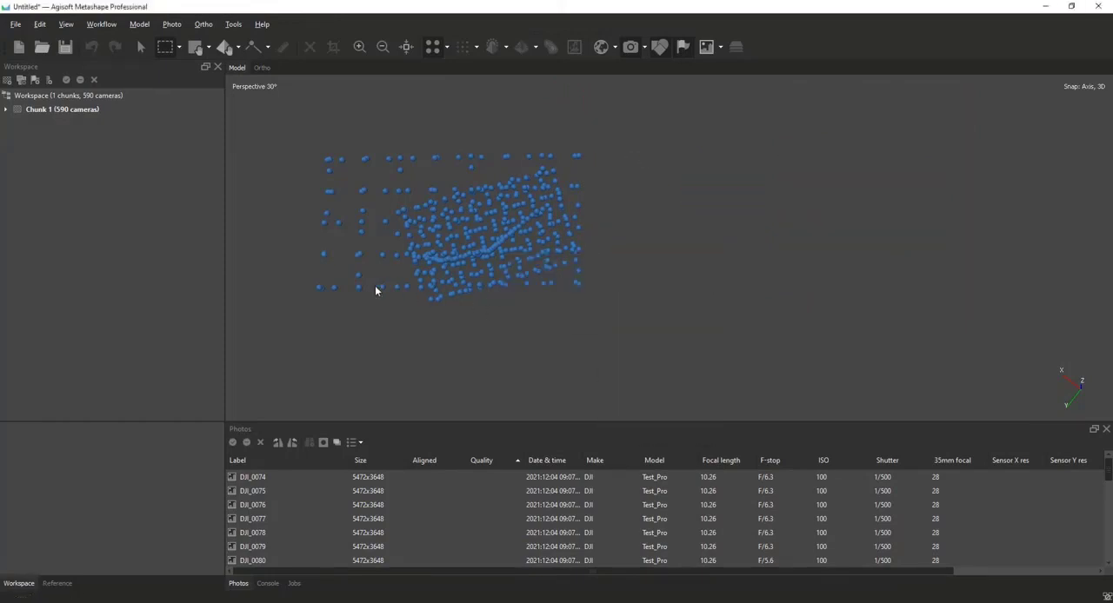
Remove the outermost camera columns at the opposite, left end of the wide flight grid, keeping the columns nearest the dense block.
{"action": "left_click_drag", "start_coordinate": [391, 298], "coordinate": [276, 126]}
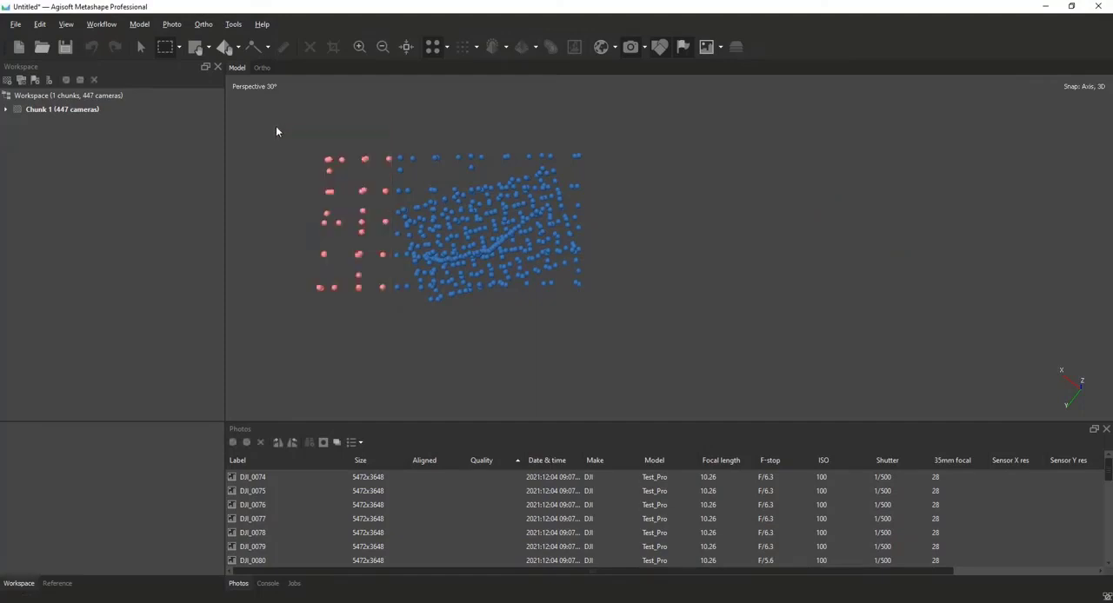
{"action": "left_click_drag", "start_coordinate": [378, 135], "coordinate": [275, 328]}
{"action": "right_click", "coordinate": [338, 286]}
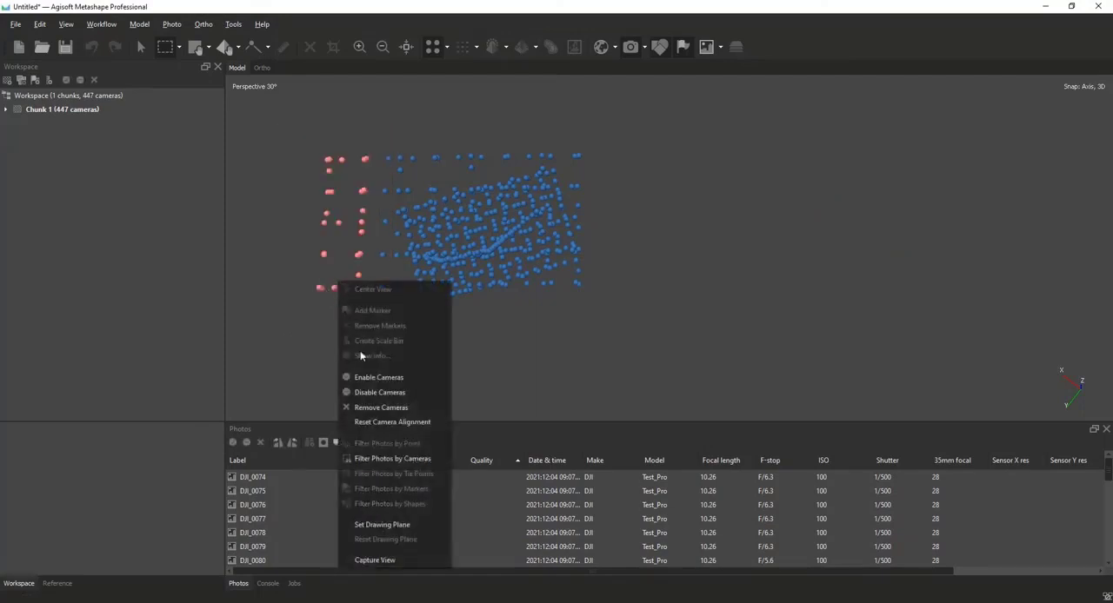
{"action": "left_click", "coordinate": [364, 405]}
{"action": "left_click", "coordinate": [534, 311]}
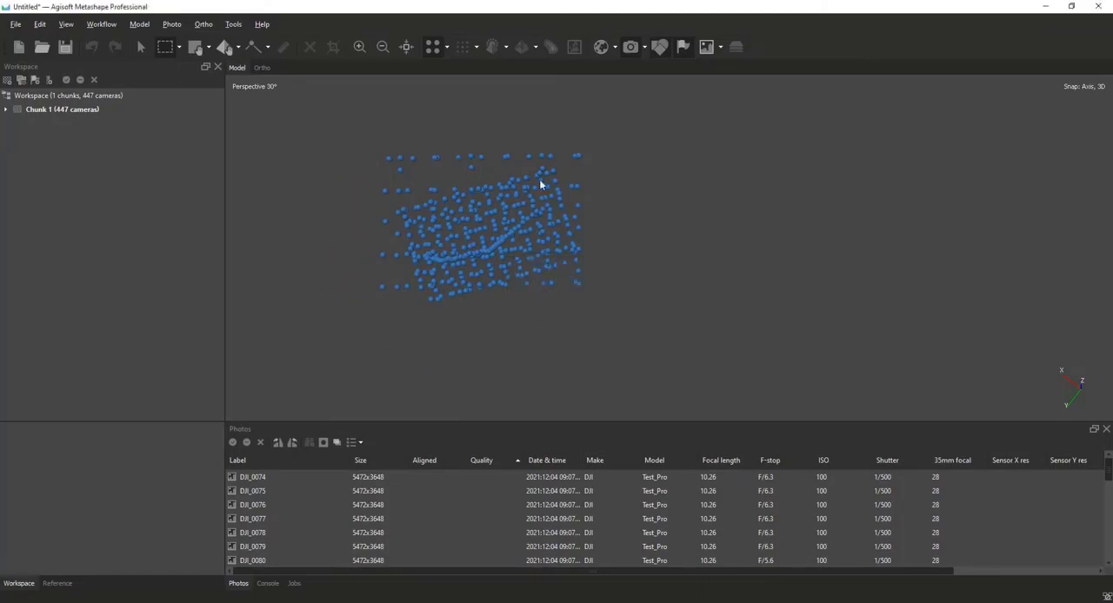
Examine the remaining camera positions from above and from the side, comparing the upper flight with the lower flights.
{"action": "left_click_drag", "start_coordinate": [498, 143], "coordinate": [339, 114]}
{"action": "scroll", "coordinate": [402, 211], "scroll_direction": "up", "scroll_amount": 3}
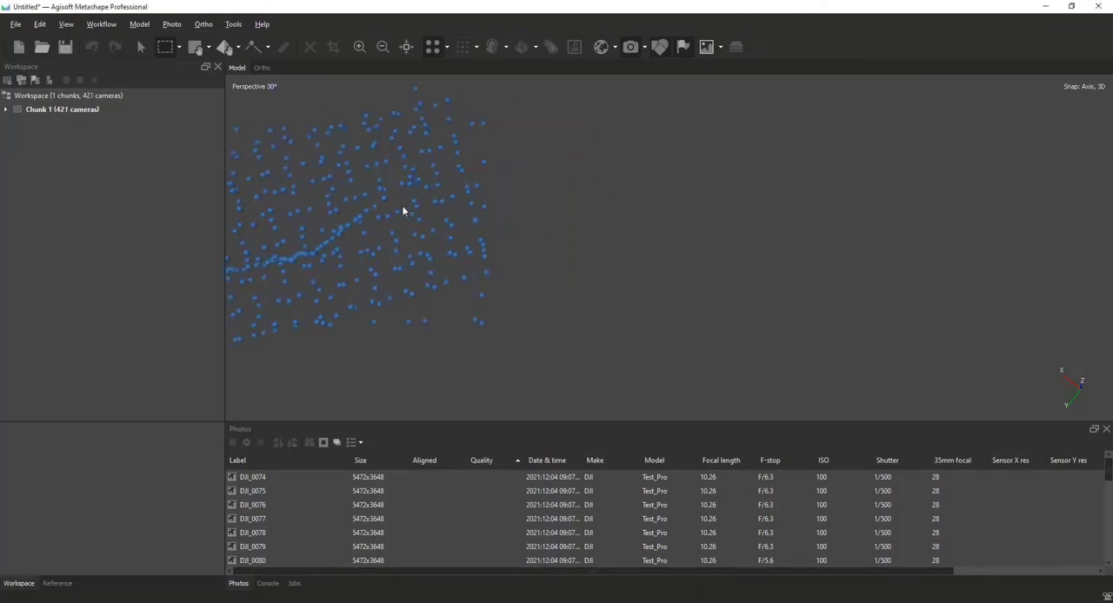
{"action": "left_click", "coordinate": [407, 50]}
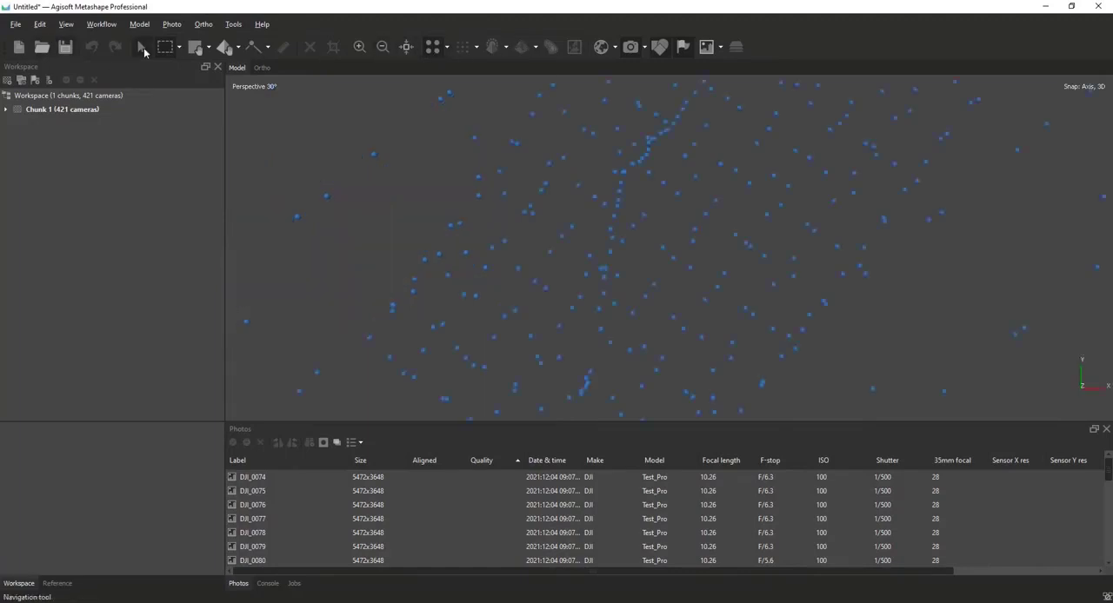
{"action": "left_click_drag", "start_coordinate": [691, 233], "coordinate": [535, 13]}
{"action": "left_click_drag", "start_coordinate": [637, 298], "coordinate": [739, 300]}
{"action": "scroll", "coordinate": [738, 300], "scroll_direction": "up", "scroll_amount": 3}
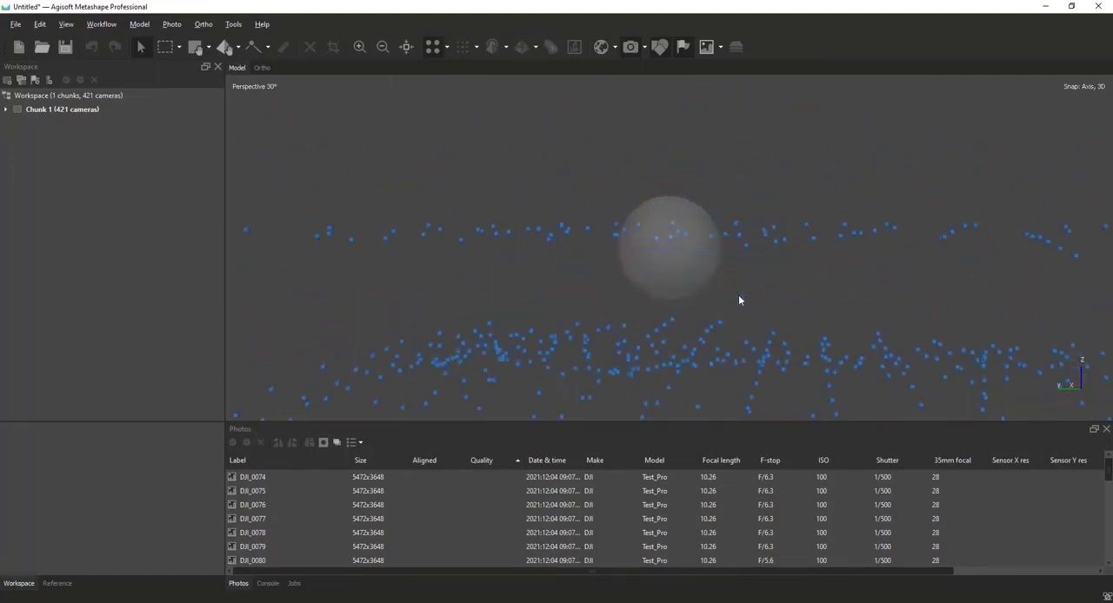
{"action": "left_click_drag", "start_coordinate": [755, 337], "coordinate": [732, 359]}
{"action": "left_click_drag", "start_coordinate": [637, 324], "coordinate": [1111, 309]}
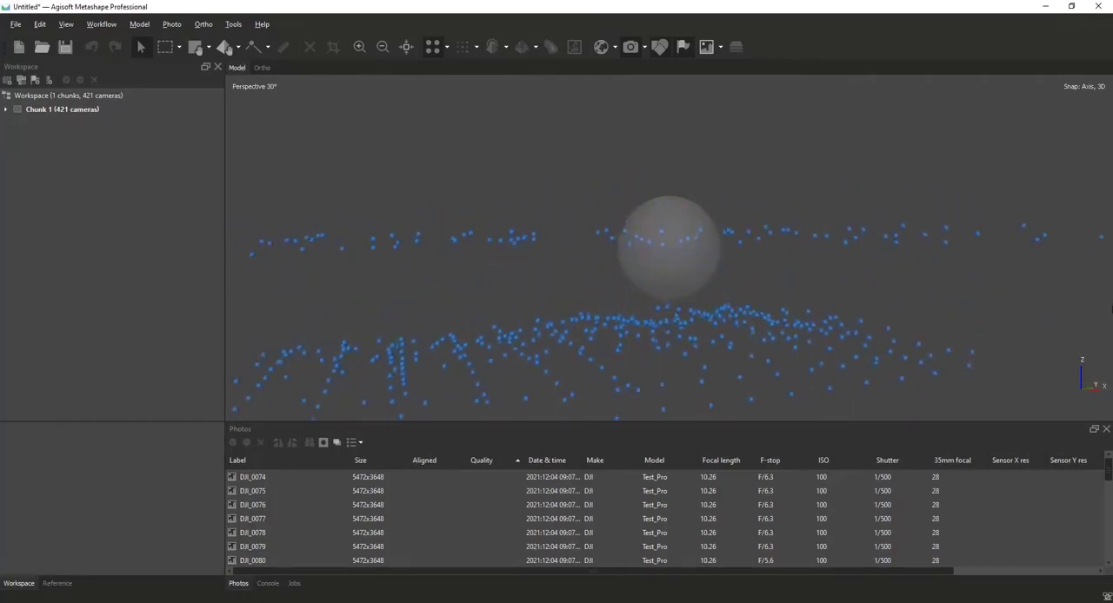
Add photos DJI_0001 to DJI_0072 from the campo_04_dezembro folder to the chunk.
{"action": "left_click_drag", "start_coordinate": [527, 365], "coordinate": [454, 334]}
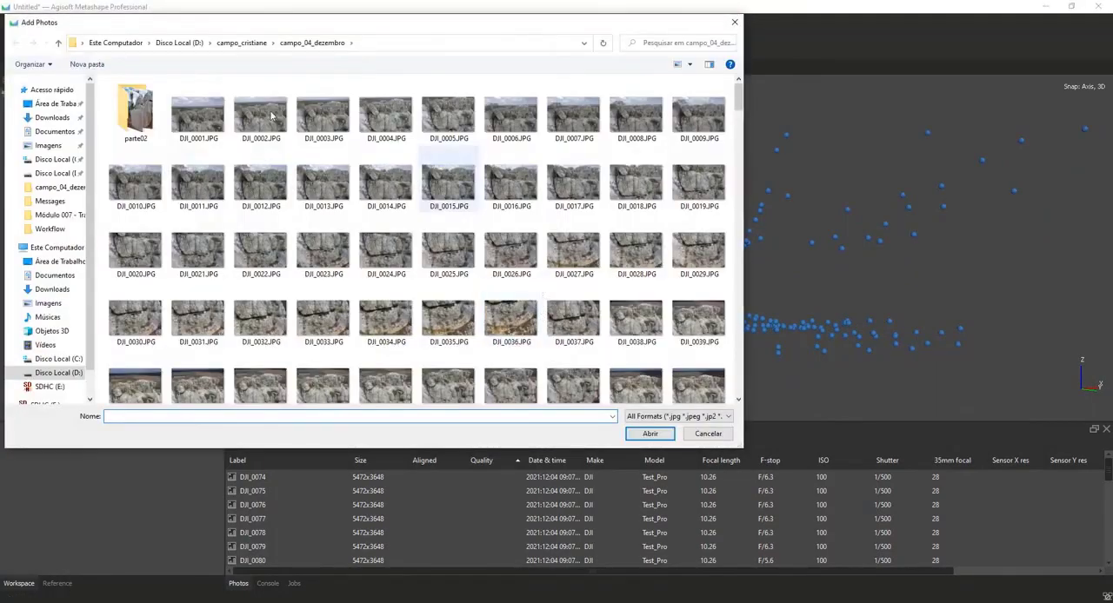
{"action": "left_click", "coordinate": [214, 115]}
{"action": "scroll", "coordinate": [314, 174], "scroll_direction": "down", "scroll_amount": 3}
{"action": "scroll", "coordinate": [507, 220], "scroll_direction": "down", "scroll_amount": 5}
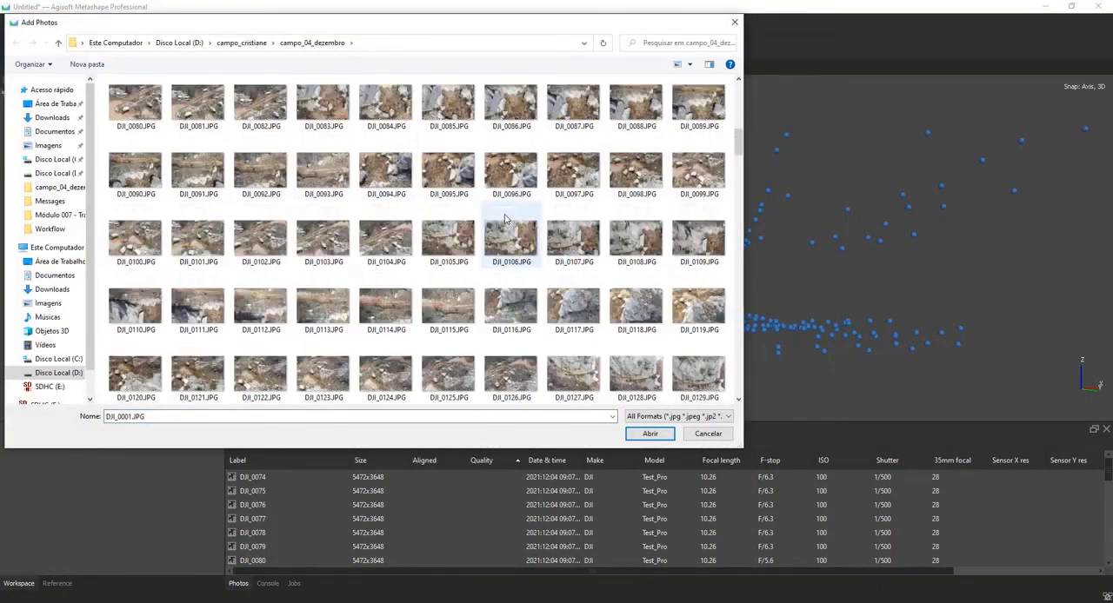
{"action": "scroll", "coordinate": [529, 217], "scroll_direction": "up", "scroll_amount": 5}
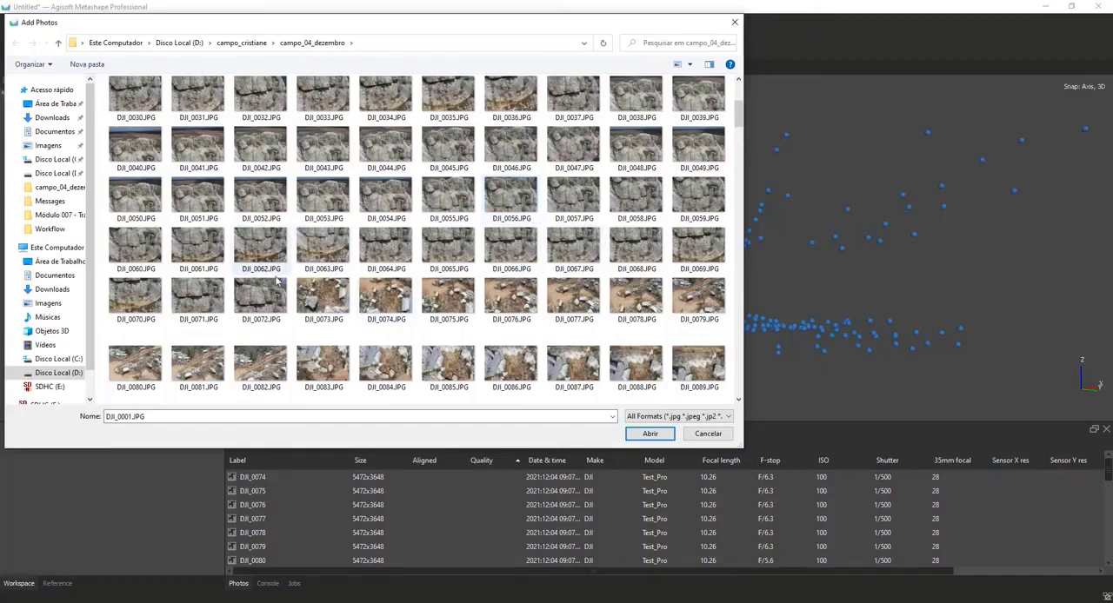
{"action": "key", "text": "ctrl+a"}
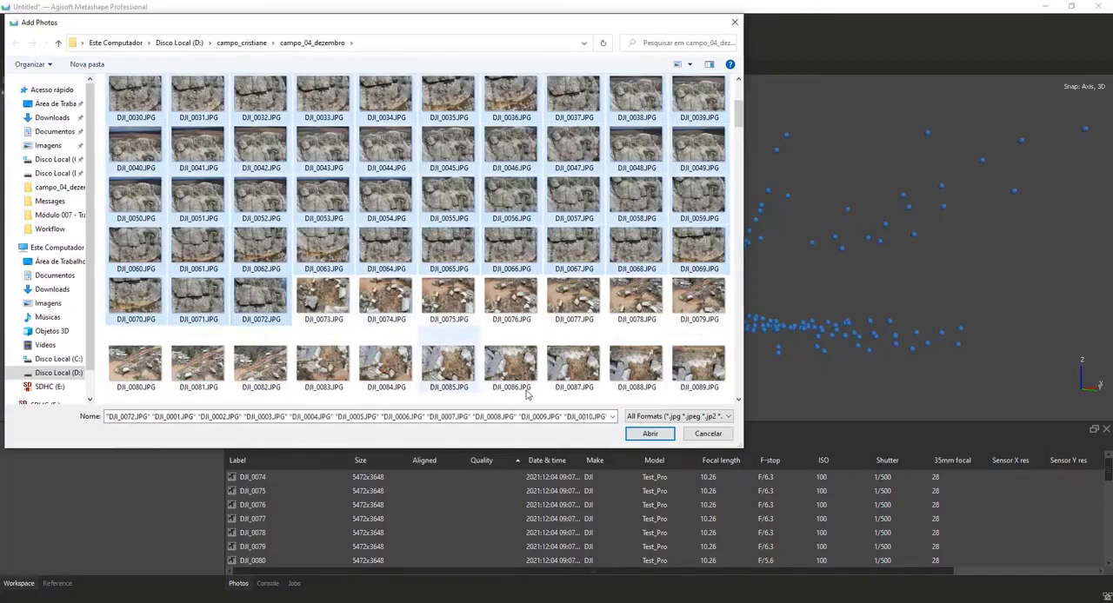
{"action": "left_click", "coordinate": [650, 433]}
{"action": "scroll", "coordinate": [659, 282], "scroll_direction": "down", "scroll_amount": 3}
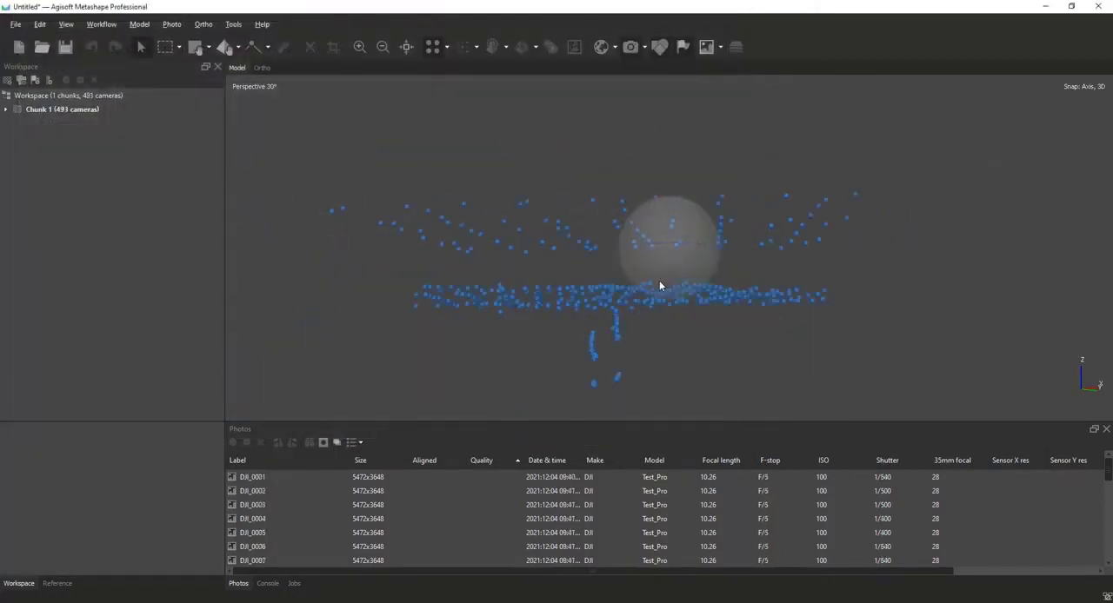
{"action": "left_click_drag", "start_coordinate": [648, 327], "coordinate": [679, 353]}
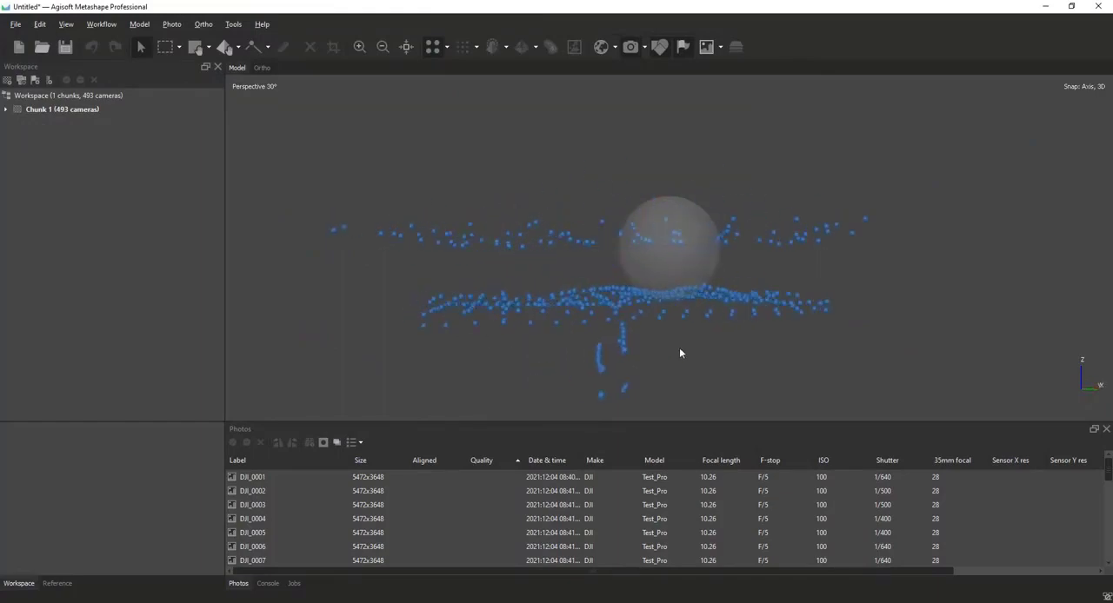
{"action": "left_click", "coordinate": [29, 83]}
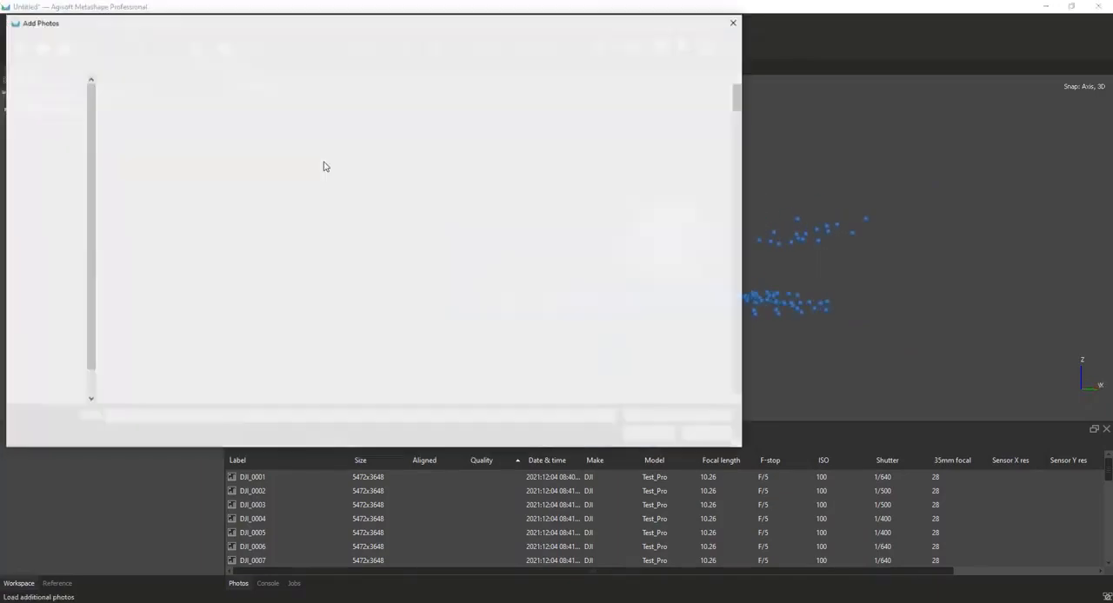
{"action": "scroll", "coordinate": [404, 233], "scroll_direction": "down", "scroll_amount": 5}
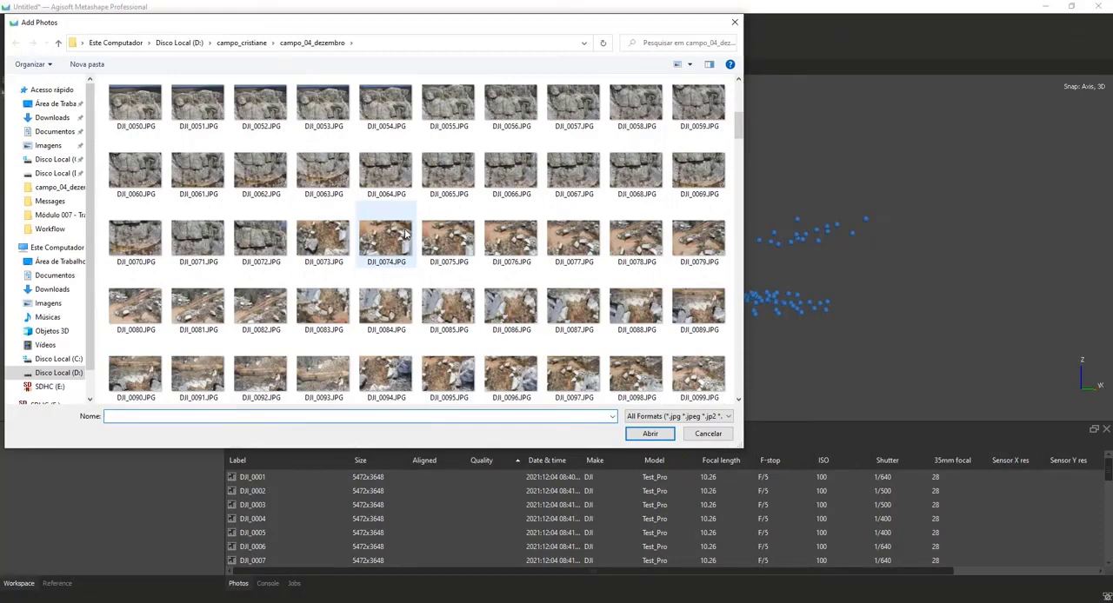
{"action": "scroll", "coordinate": [483, 227], "scroll_direction": "down", "scroll_amount": 6}
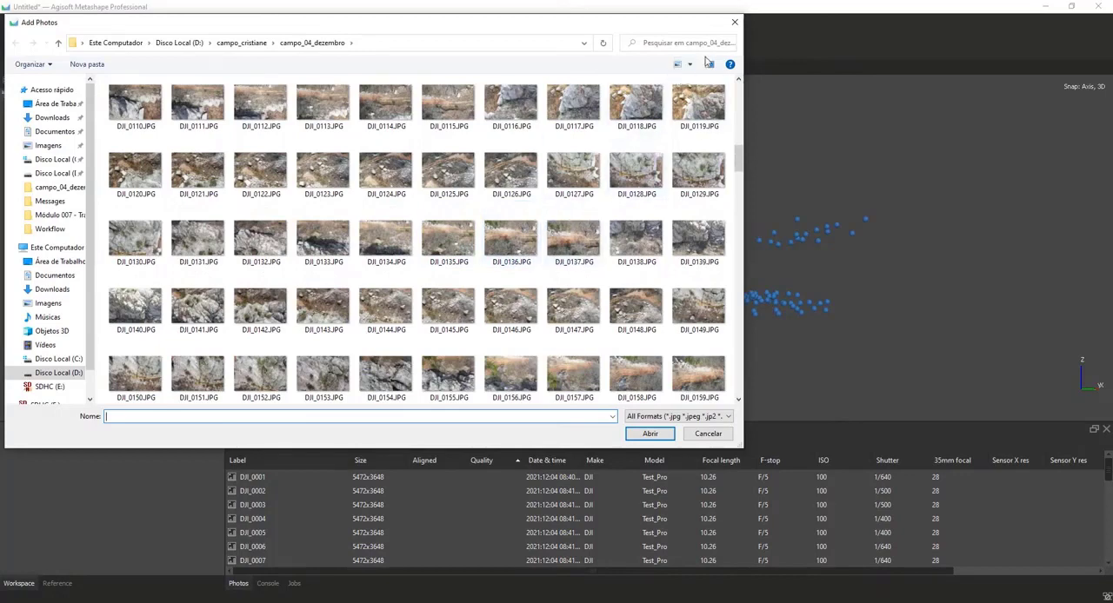
{"action": "left_click", "coordinate": [734, 22]}
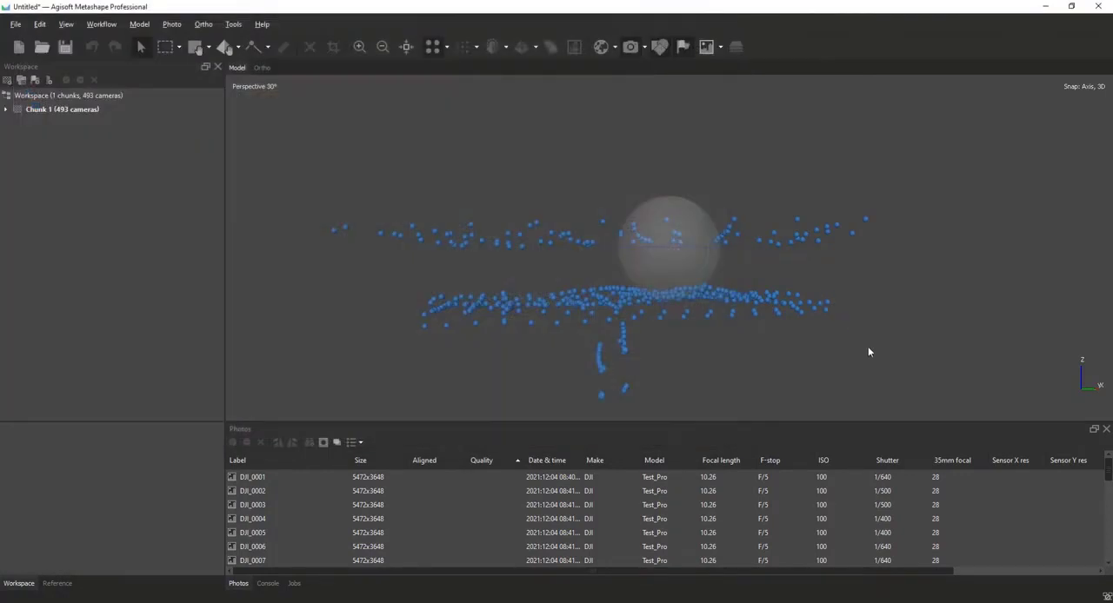
Remove all cameras below the upper flight, including the vertical strips hanging beneath the lower flight block.
{"action": "left_click_drag", "start_coordinate": [522, 291], "coordinate": [927, 270]}
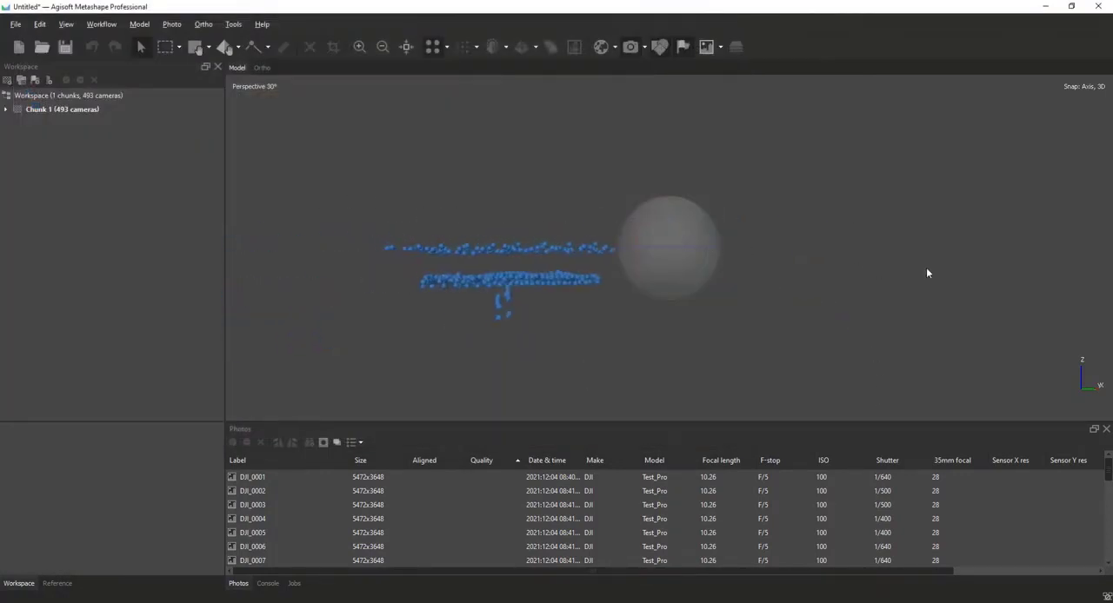
{"action": "left_click", "coordinate": [168, 48]}
{"action": "left_click_drag", "start_coordinate": [674, 357], "coordinate": [358, 268]}
{"action": "right_click", "coordinate": [495, 307]}
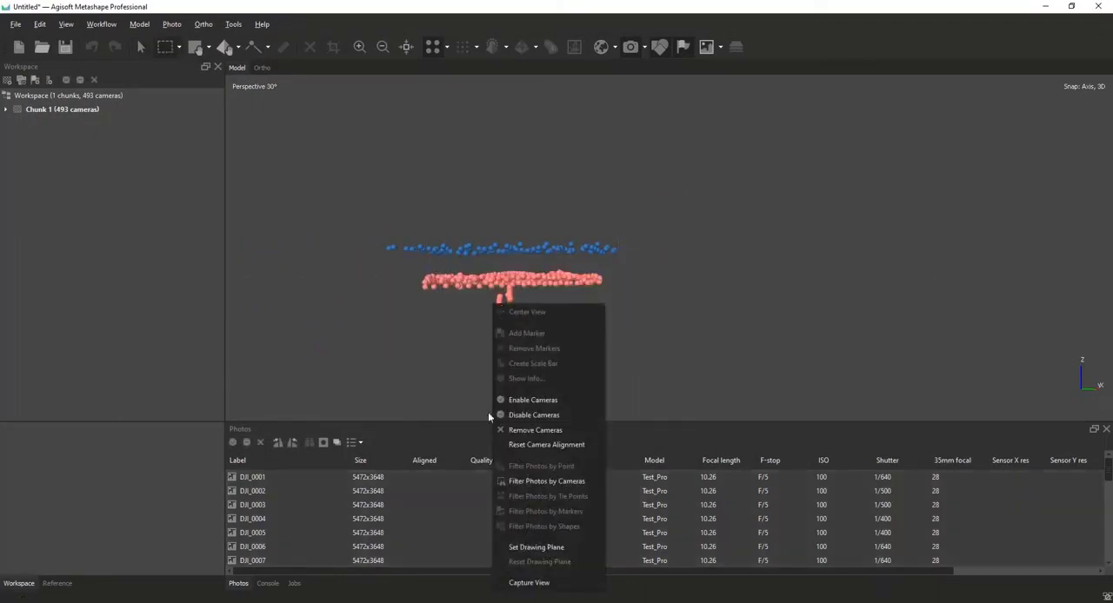
{"action": "left_click", "coordinate": [533, 429]}
{"action": "left_click", "coordinate": [538, 313]}
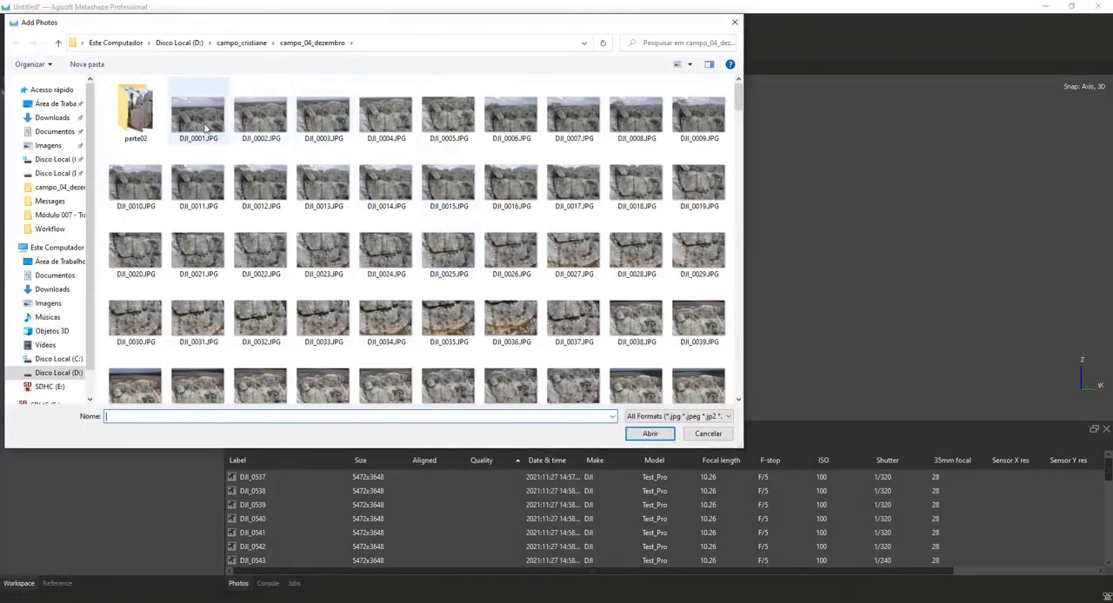
Add all photos from DJI_0001 to DJI_0999 in the campo_04_dezembro folder to the chunk.
{"action": "left_click", "coordinate": [198, 113]}
{"action": "scroll", "coordinate": [380, 330], "scroll_direction": "down", "scroll_amount": 3}
{"action": "scroll", "coordinate": [380, 330], "scroll_direction": "down", "scroll_amount": 15}
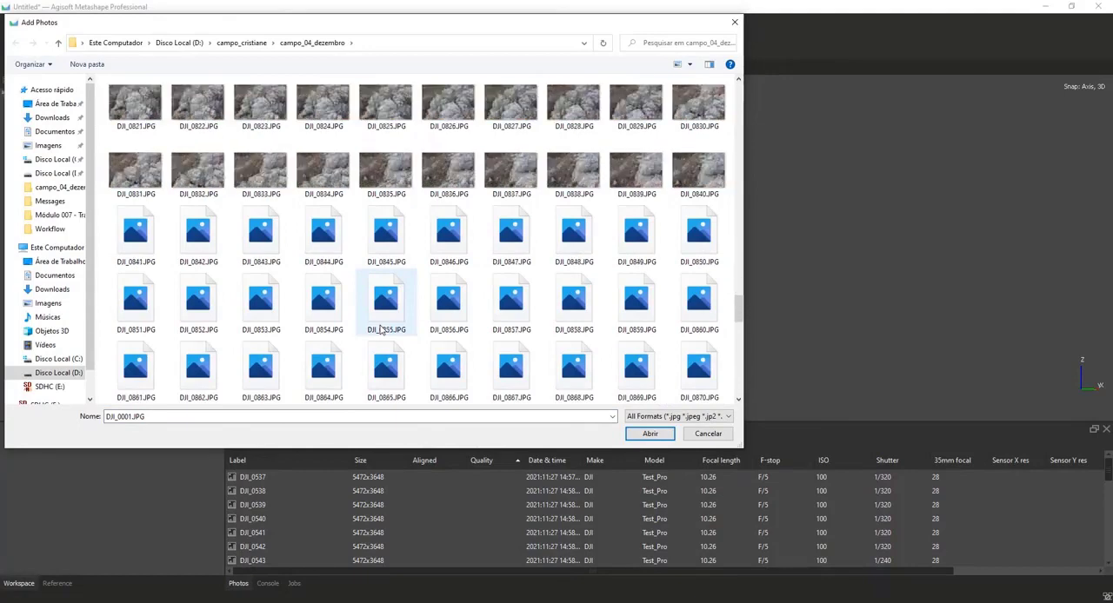
{"action": "scroll", "coordinate": [380, 330], "scroll_direction": "down", "scroll_amount": 20}
{"action": "scroll", "coordinate": [727, 365], "scroll_direction": "down", "scroll_amount": 3}
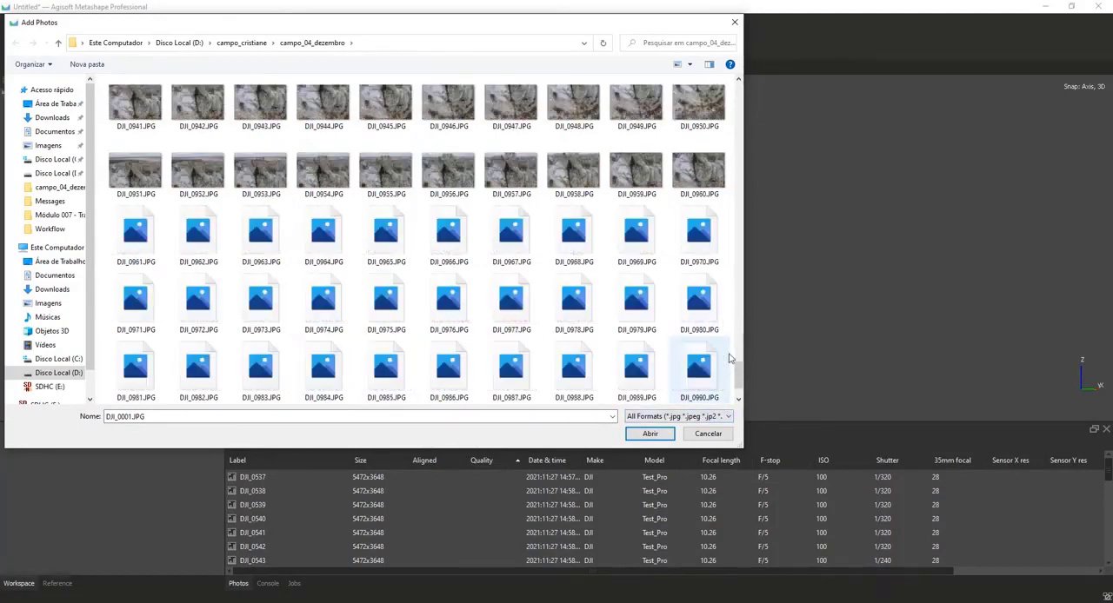
{"action": "left_click", "coordinate": [636, 375], "text": "shift"}
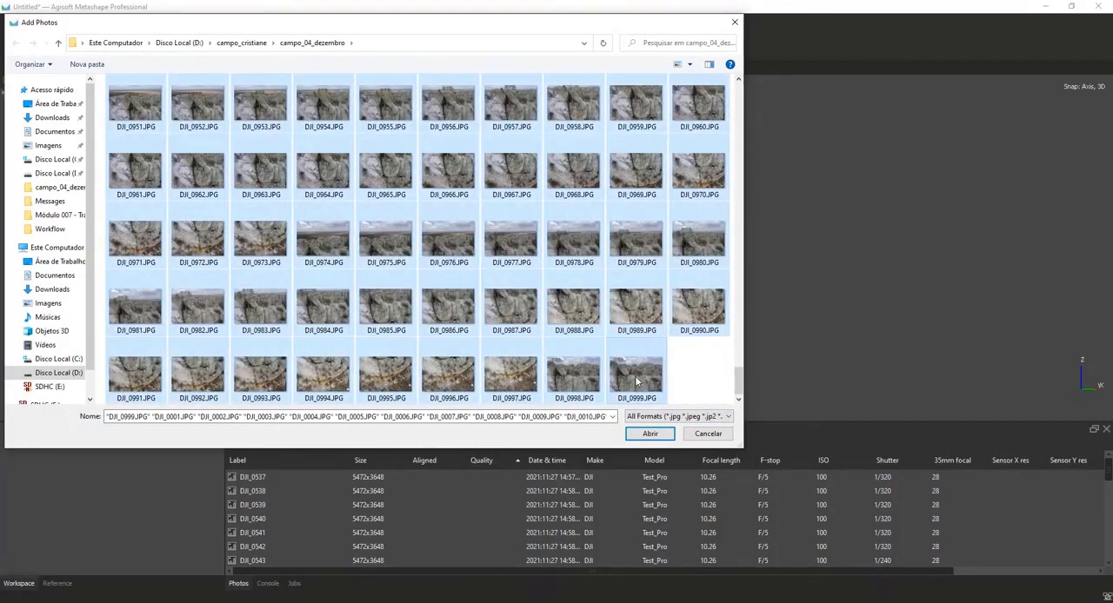
{"action": "key", "text": "Return"}
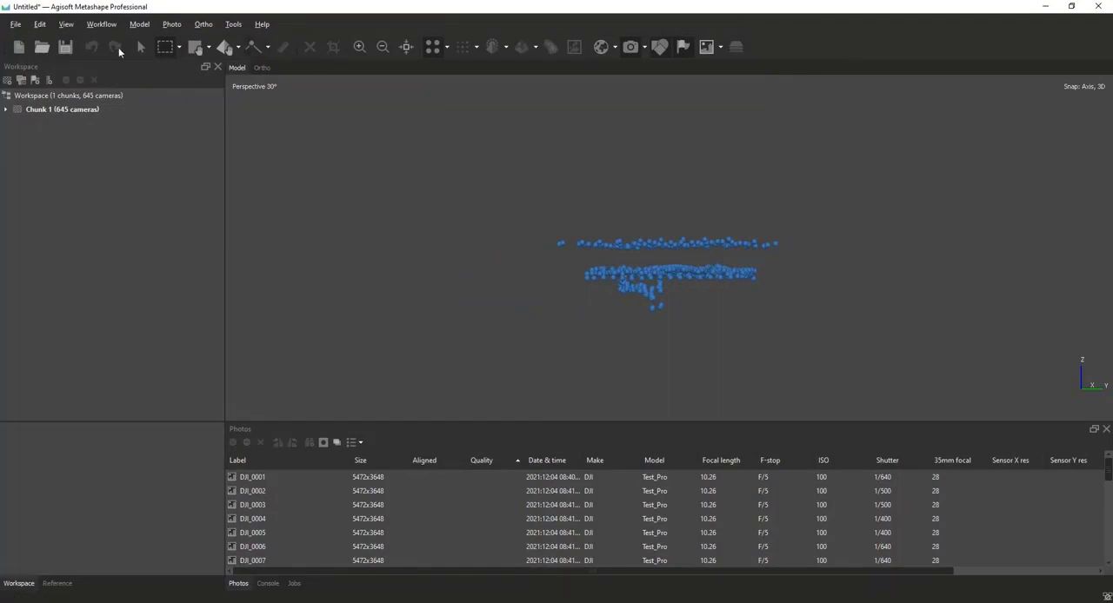
Examine the reloaded camera positions from several sides and from above, comparing the flight levels and close-range strips.
{"action": "left_click_drag", "start_coordinate": [599, 282], "coordinate": [536, 251]}
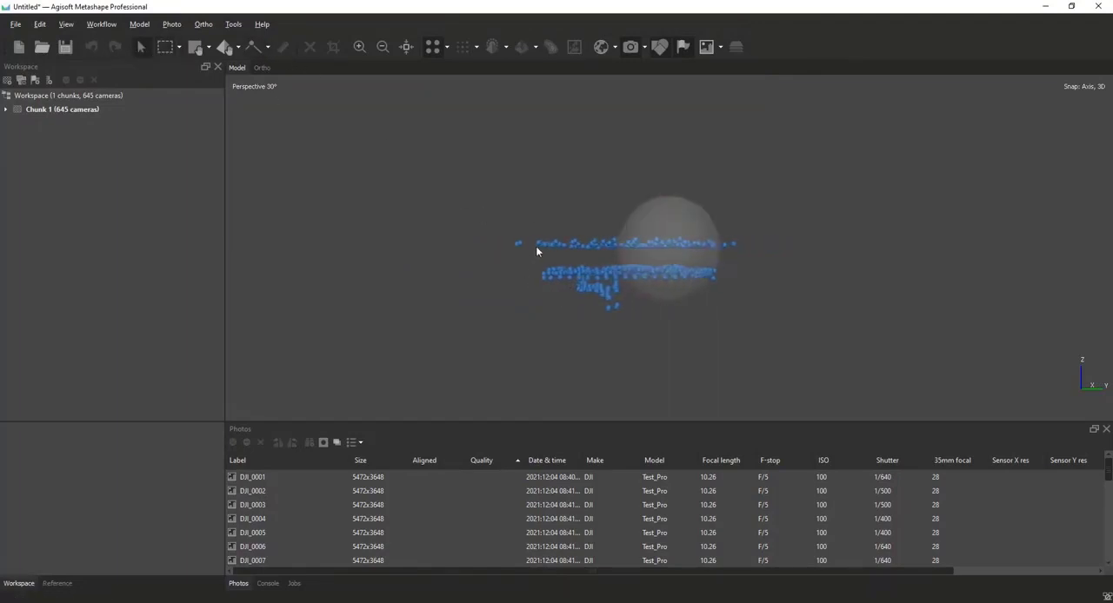
{"action": "left_click", "coordinate": [413, 54]}
{"action": "left_click_drag", "start_coordinate": [722, 283], "coordinate": [718, 343]}
{"action": "left_click_drag", "start_coordinate": [579, 370], "coordinate": [747, 352]}
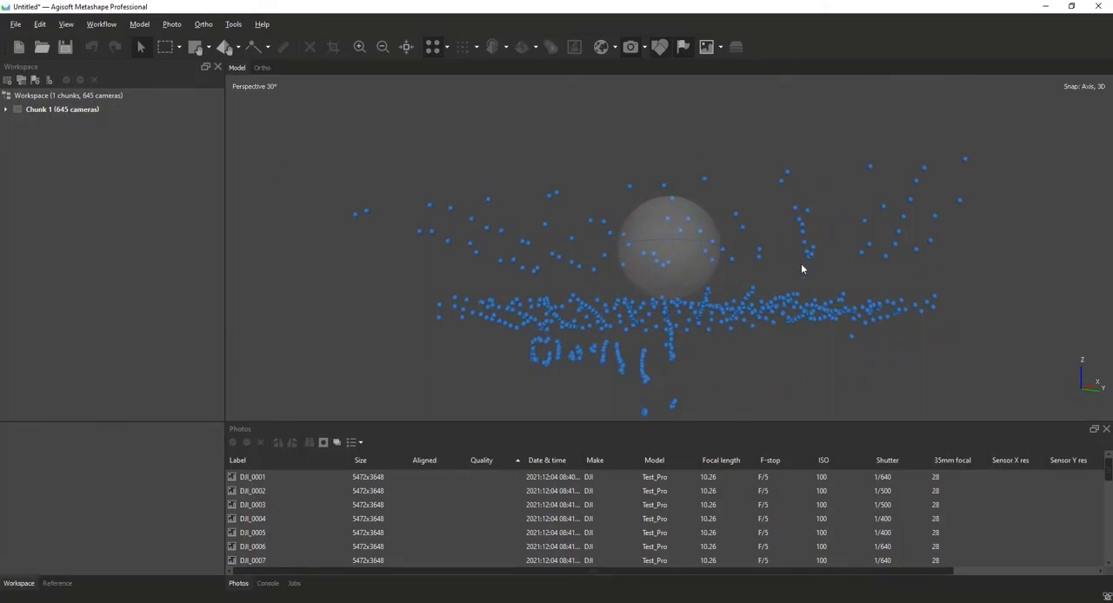
{"action": "left_click_drag", "start_coordinate": [802, 266], "coordinate": [682, 309]}
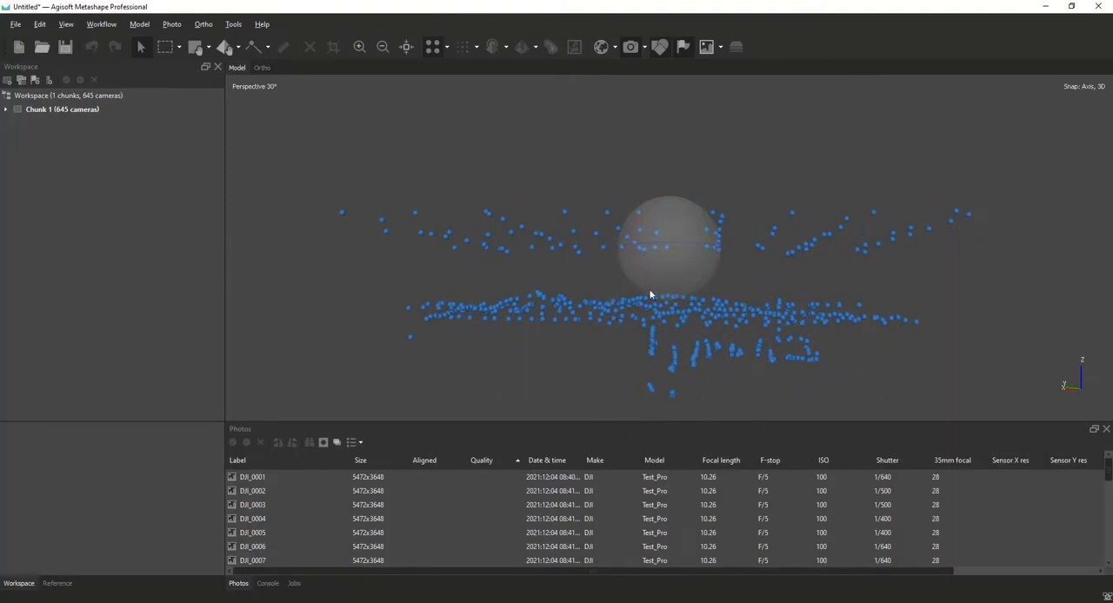
{"action": "left_click_drag", "start_coordinate": [651, 295], "coordinate": [682, 300]}
{"action": "scroll", "coordinate": [682, 297], "scroll_direction": "down", "scroll_amount": 1}
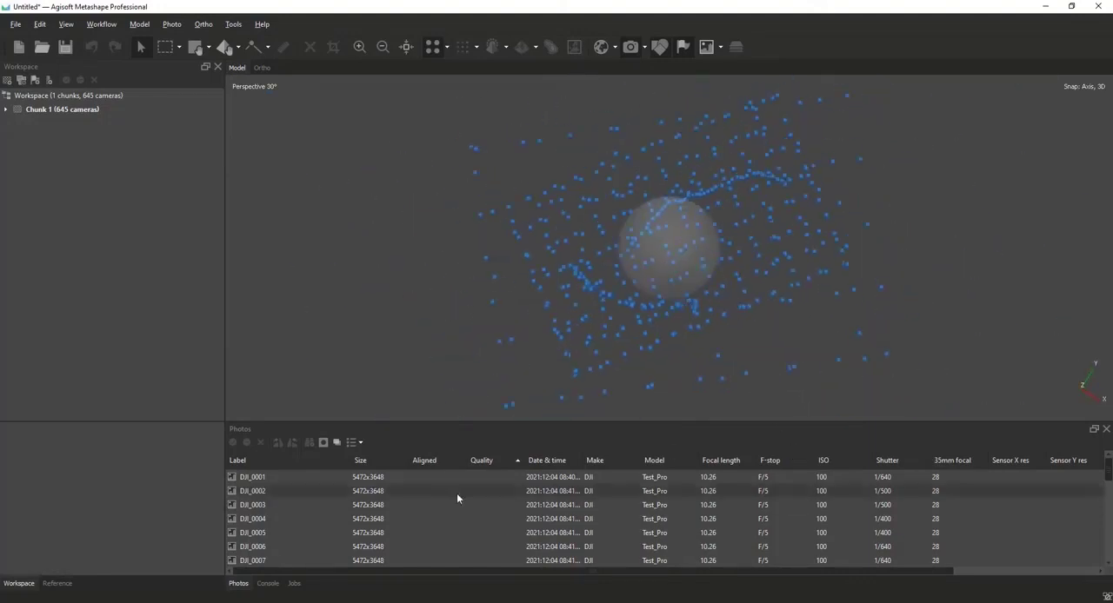
Estimate the image quality of all photos in the chunk.
{"action": "left_click", "coordinate": [440, 497]}
{"action": "key", "text": "ctrl+a"}
{"action": "right_click", "coordinate": [440, 498]}
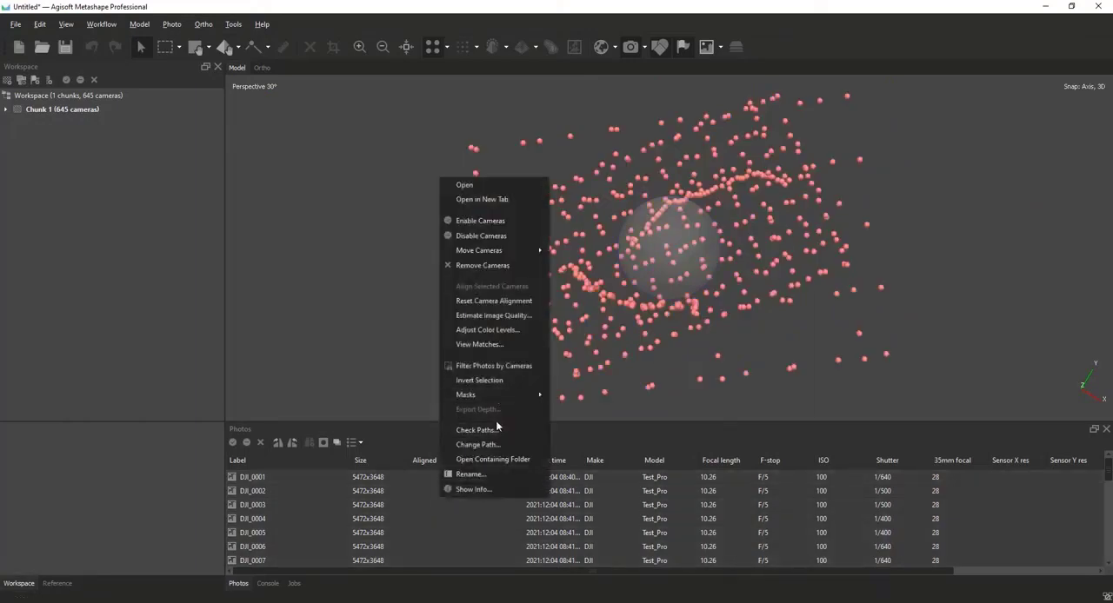
{"action": "left_click", "coordinate": [513, 315]}
{"action": "left_click", "coordinate": [544, 348]}
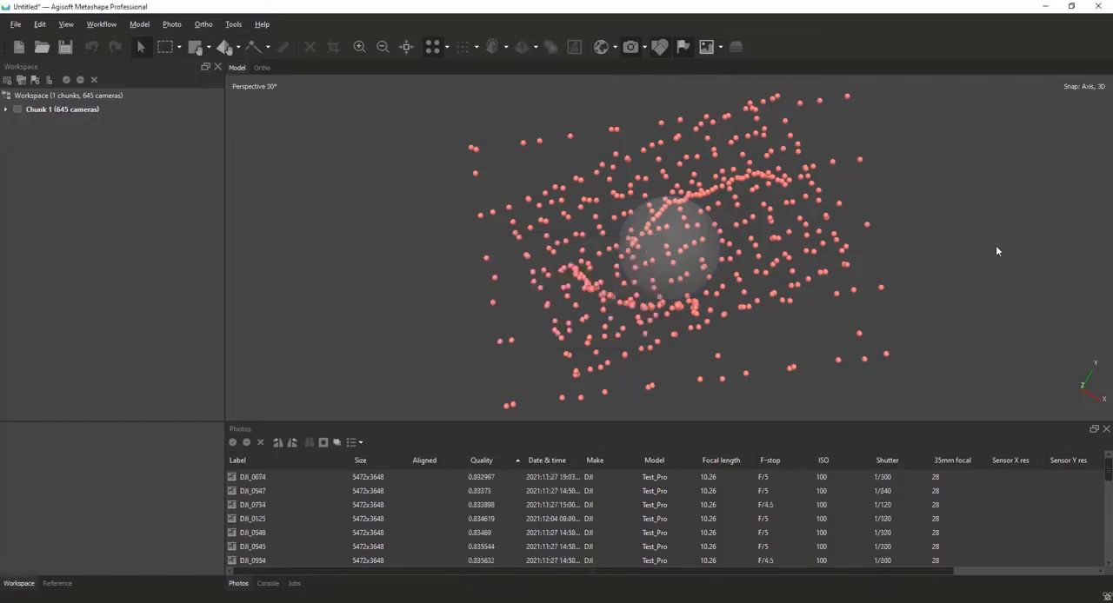
Import masks for all selected cameras using the From Alpha method and the Replacement operation.
{"action": "left_click", "coordinate": [166, 48]}
{"action": "left_click", "coordinate": [415, 263]}
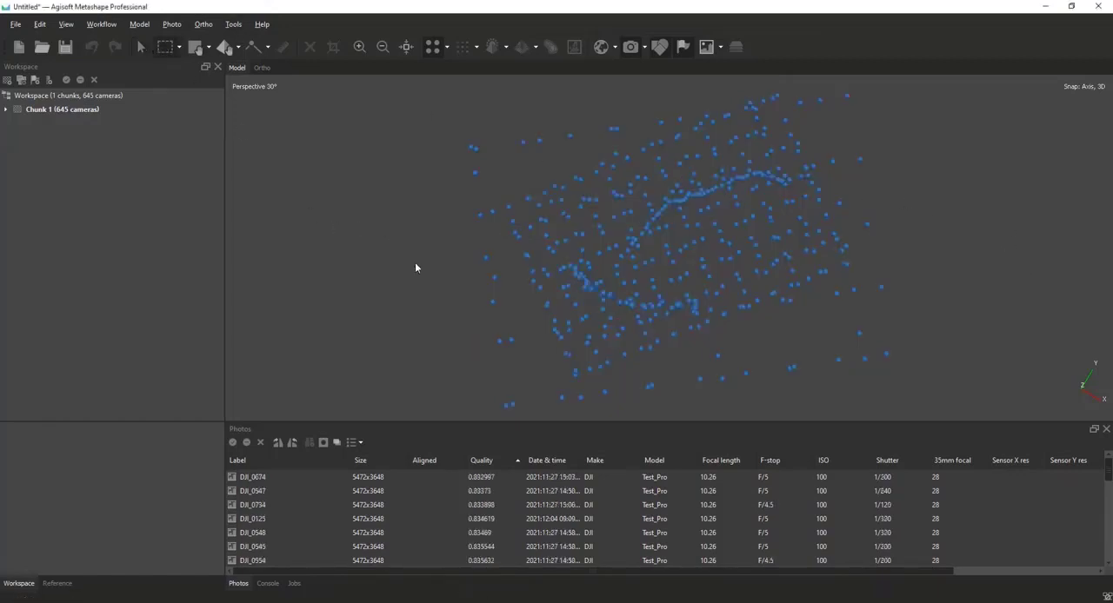
{"action": "left_click", "coordinate": [510, 492]}
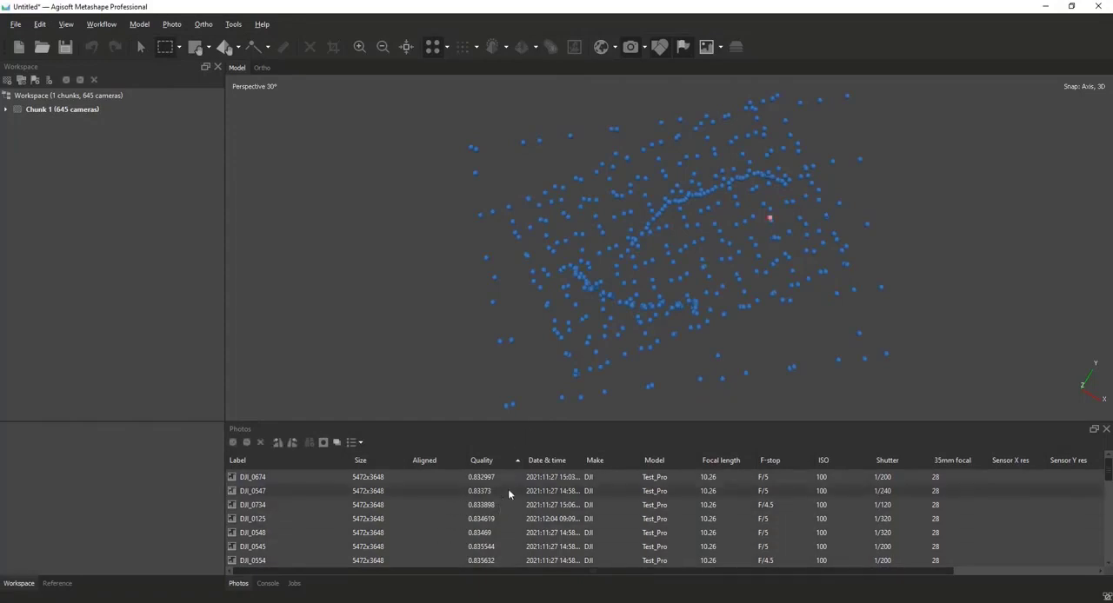
{"action": "key", "text": "ctrl+a"}
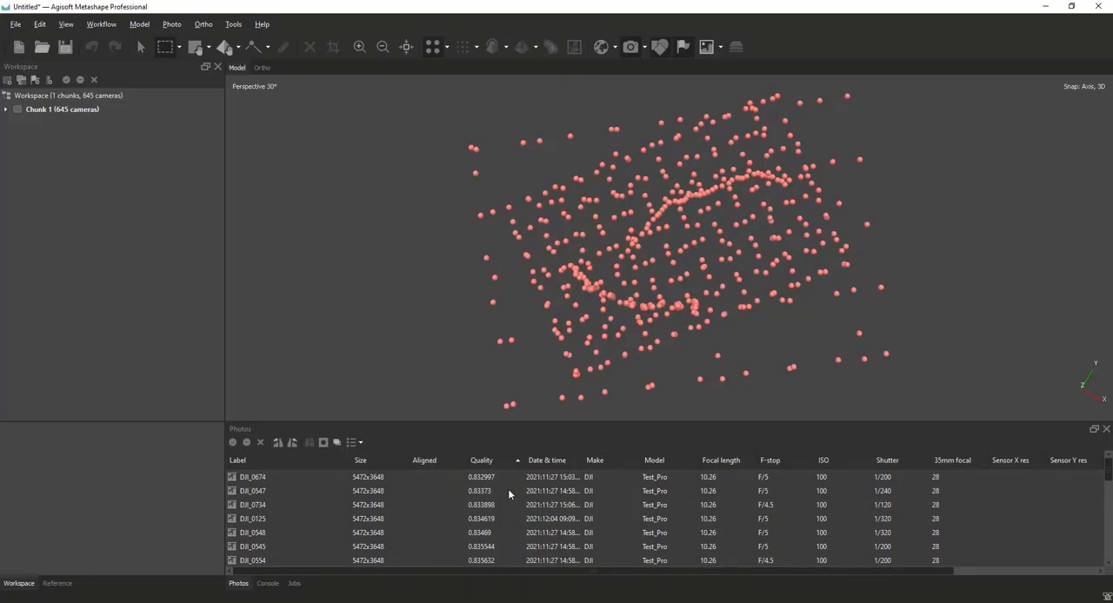
{"action": "right_click", "coordinate": [507, 489]}
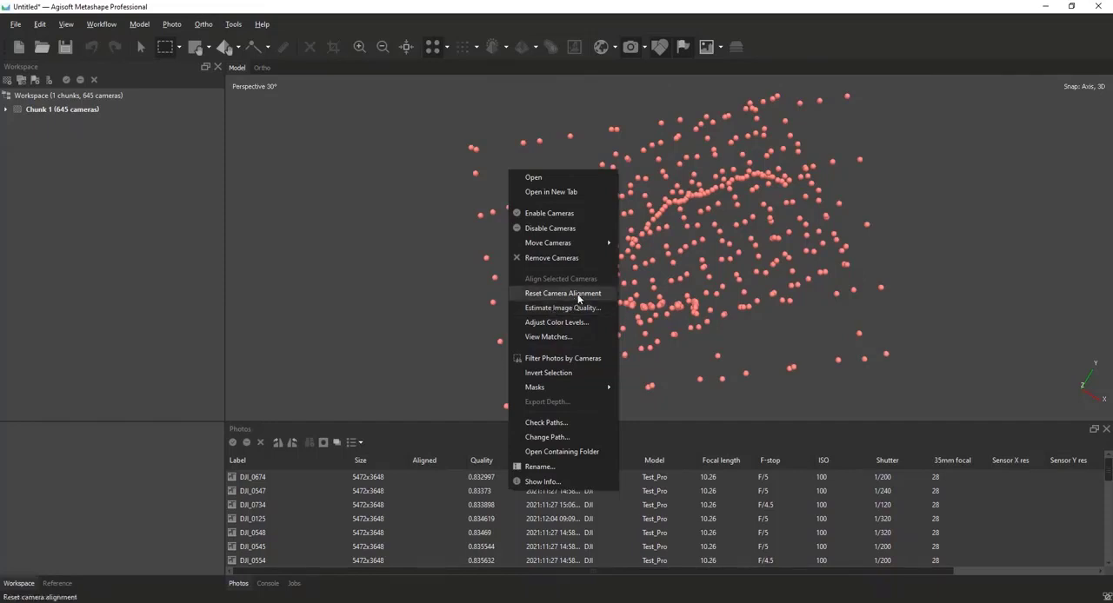
{"action": "mouse_move", "coordinate": [589, 385]}
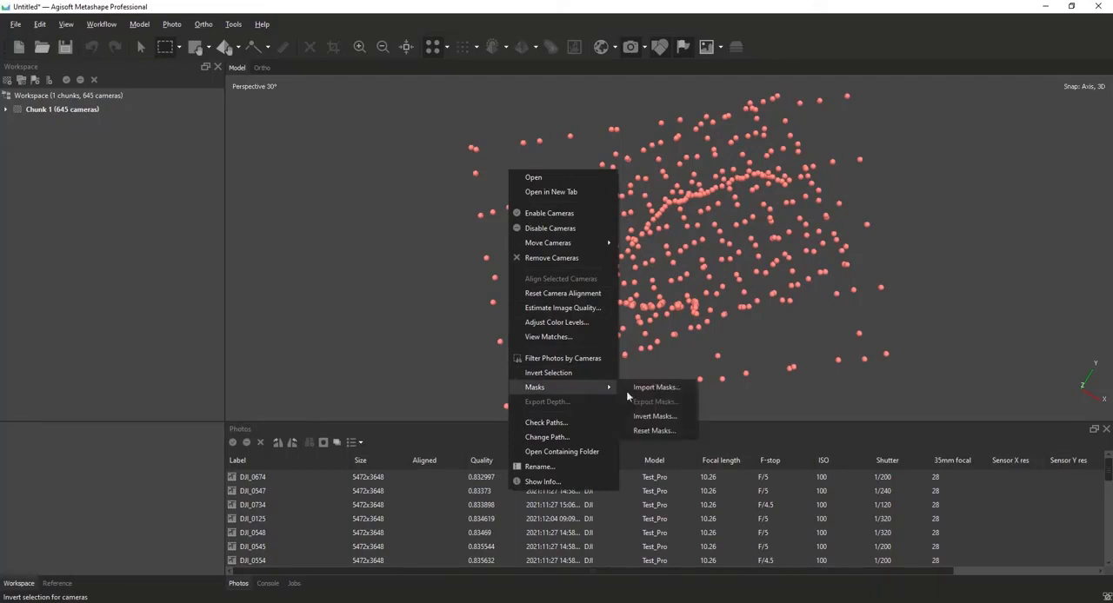
{"action": "left_click", "coordinate": [677, 385]}
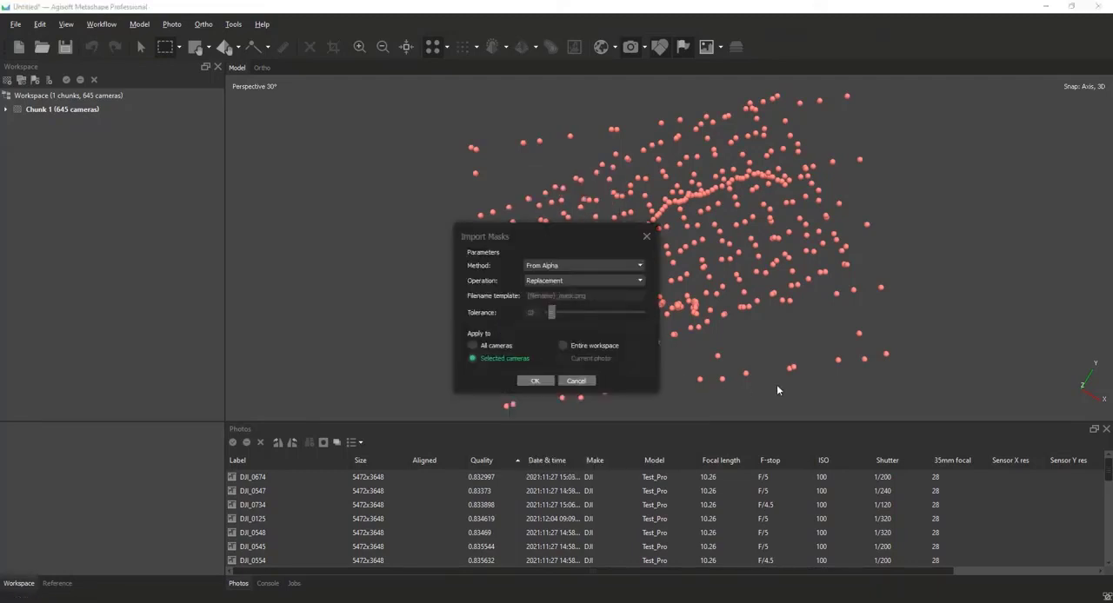
{"action": "left_click", "coordinate": [535, 381]}
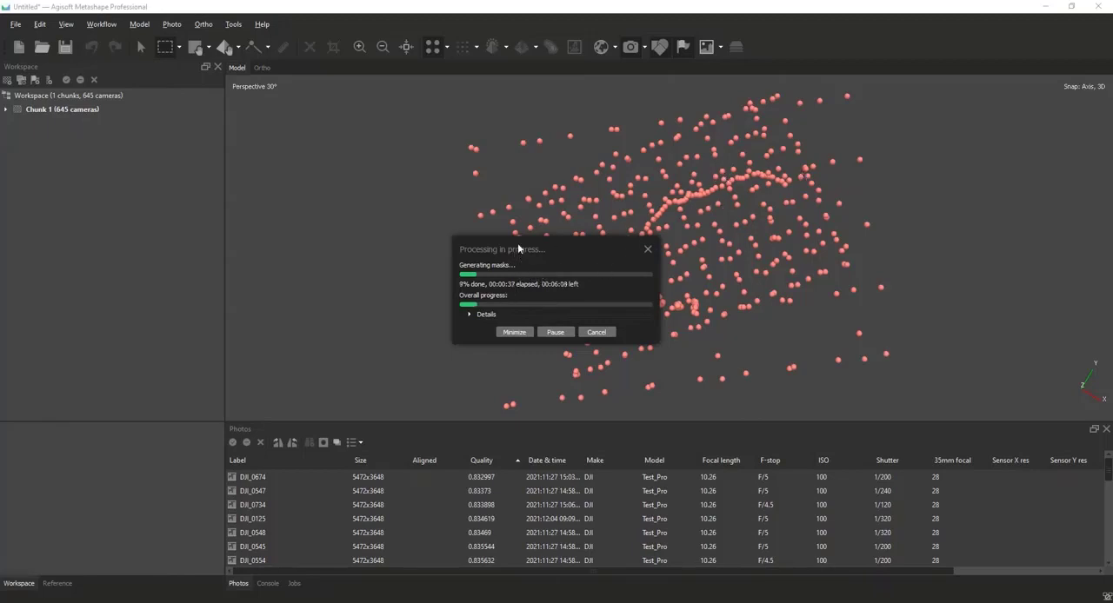
{"action": "left_click_drag", "start_coordinate": [520, 250], "coordinate": [285, 94]}
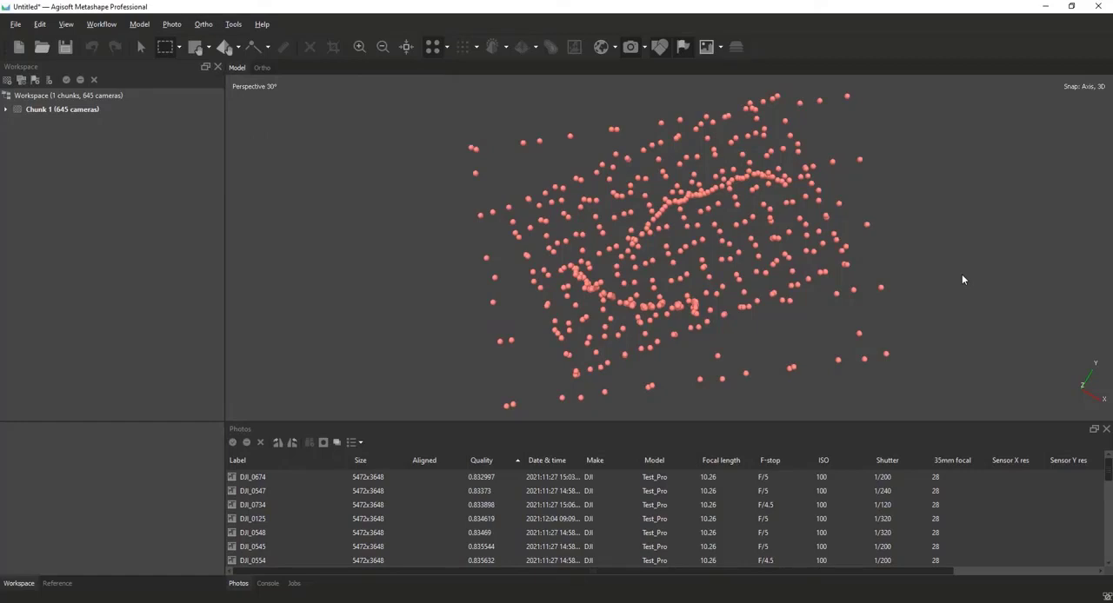
Remove all cameras of the uppermost flight level from the chunk and return to the Navigation tool.
{"action": "left_click", "coordinate": [421, 261]}
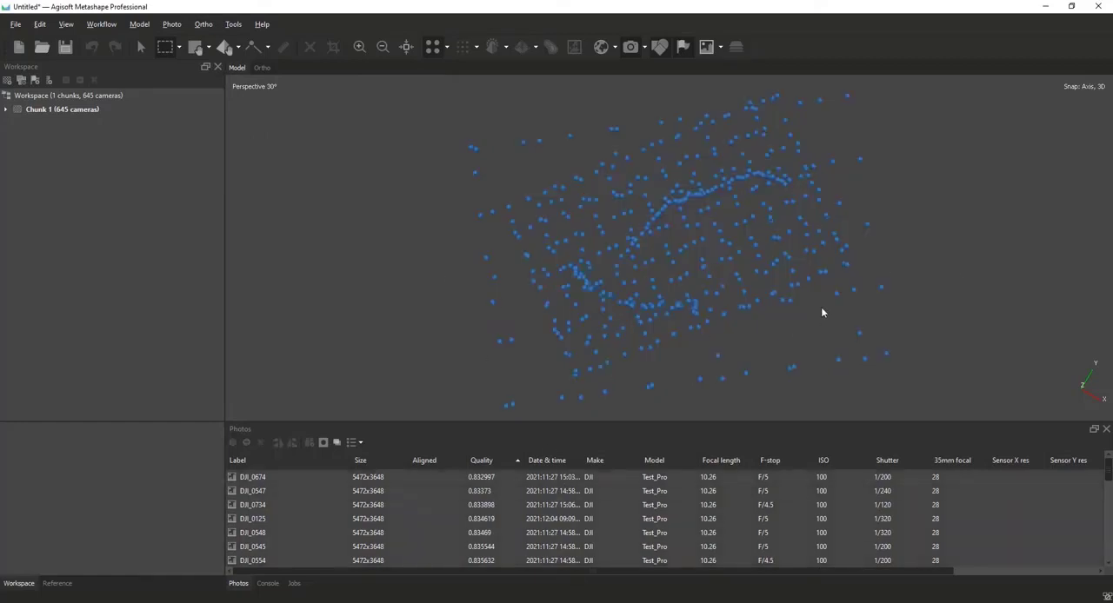
{"action": "middle_click_drag", "start_coordinate": [821, 308], "coordinate": [703, 3]}
{"action": "left_click_drag", "start_coordinate": [895, 269], "coordinate": [373, 170]}
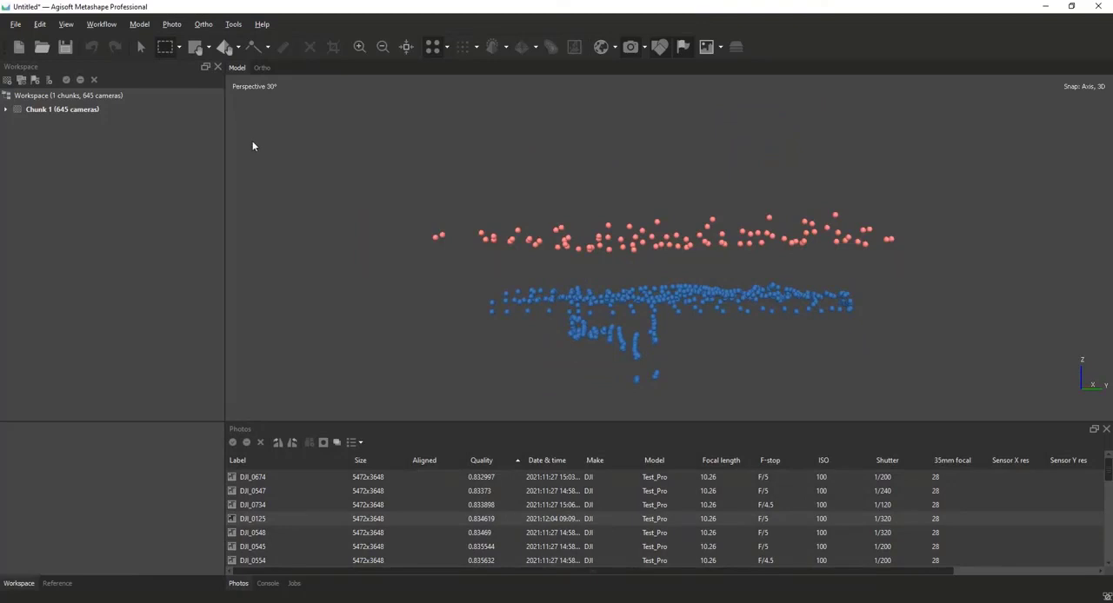
{"action": "right_click", "coordinate": [571, 247]}
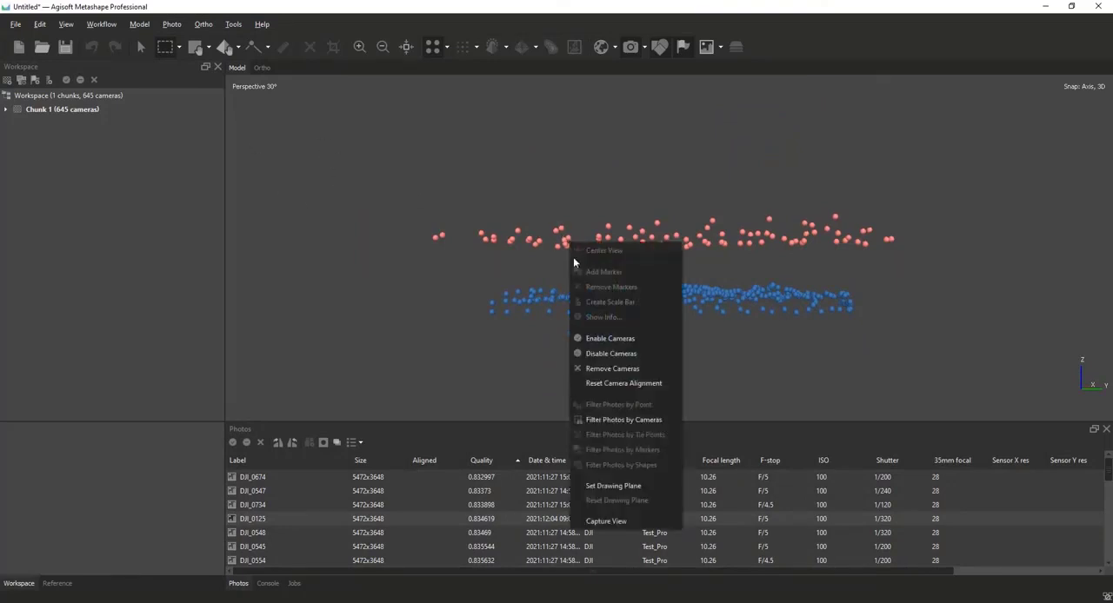
{"action": "left_click", "coordinate": [613, 369]}
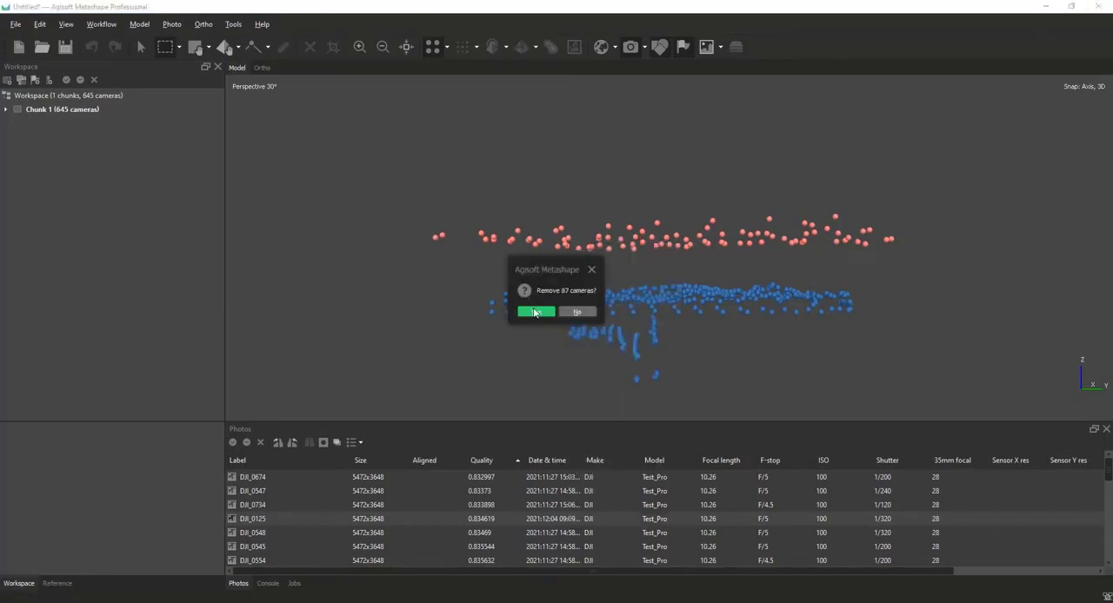
{"action": "left_click", "coordinate": [535, 312]}
{"action": "middle_click_drag", "start_coordinate": [525, 216], "coordinate": [558, 352]}
{"action": "middle_click_drag", "start_coordinate": [551, 191], "coordinate": [583, 368]}
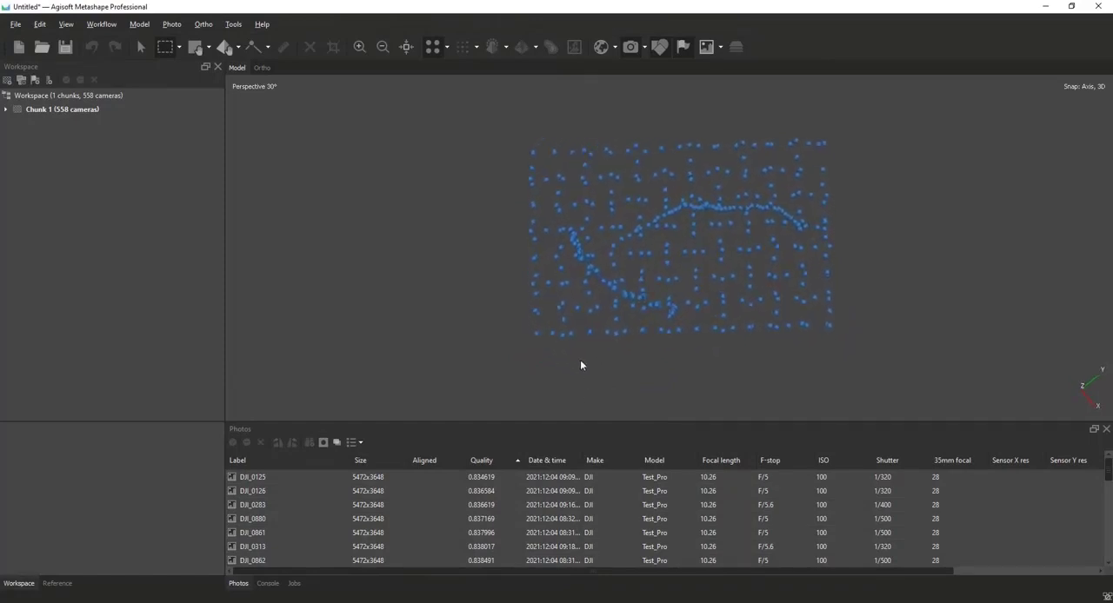
{"action": "left_click", "coordinate": [146, 46]}
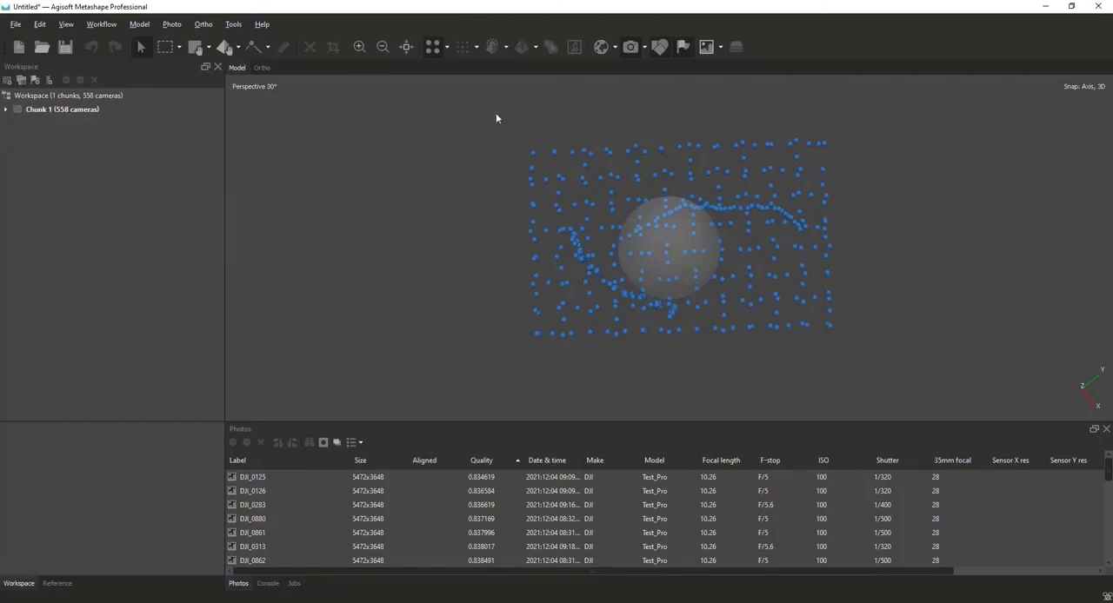
Align the photos at Low accuracy with generic and Source reference preselection, a 40,000 key point limit, a 10,000 tie point limit and no masks applied.
{"action": "left_click", "coordinate": [101, 23]}
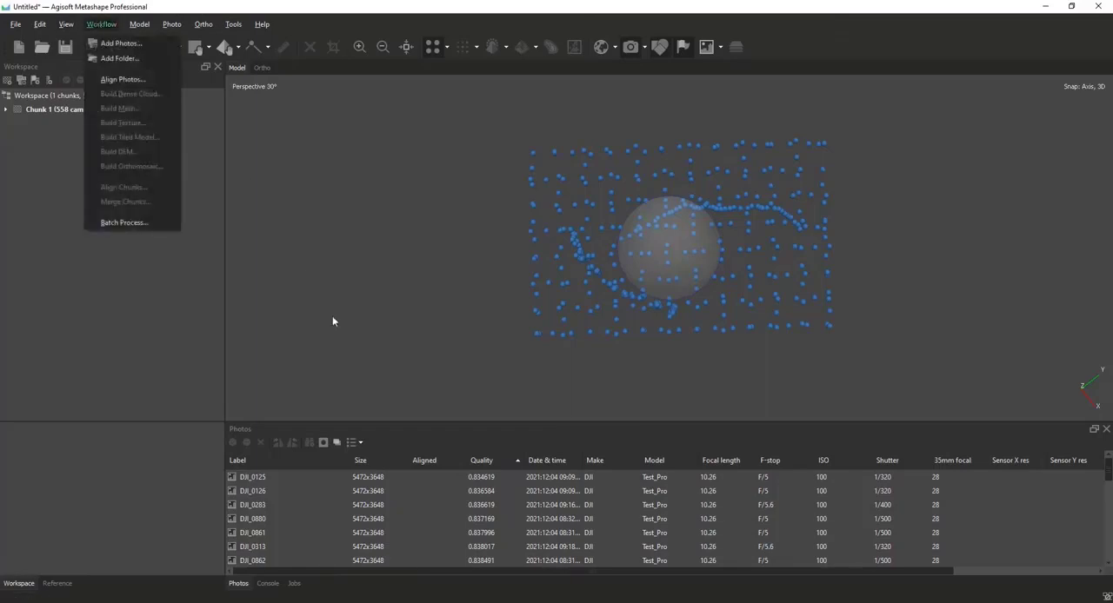
{"action": "left_click", "coordinate": [121, 80]}
{"action": "left_click", "coordinate": [600, 204]}
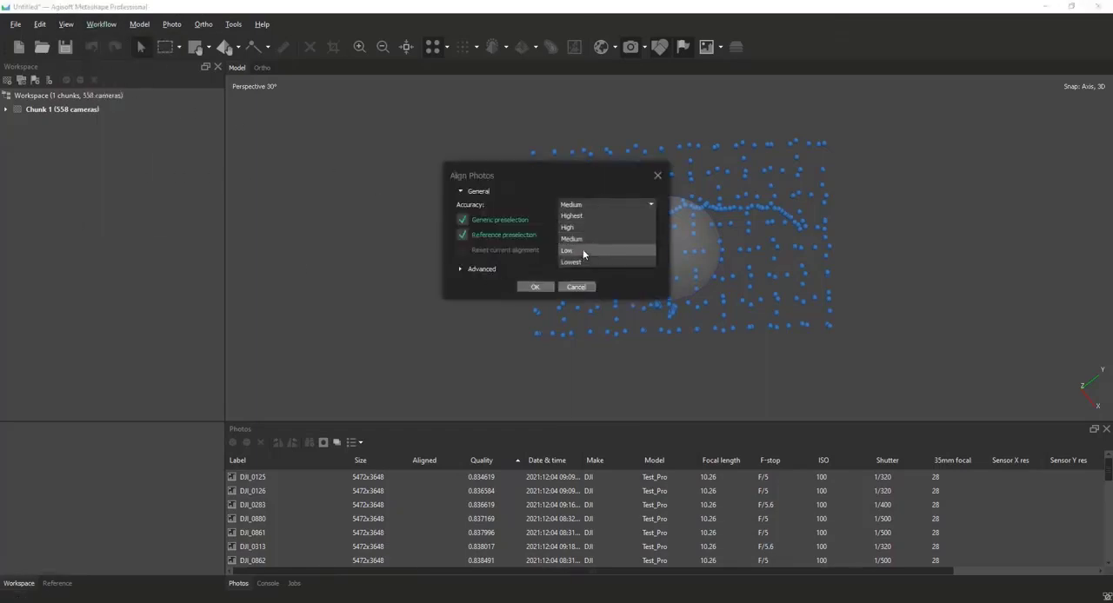
{"action": "left_click", "coordinate": [582, 251]}
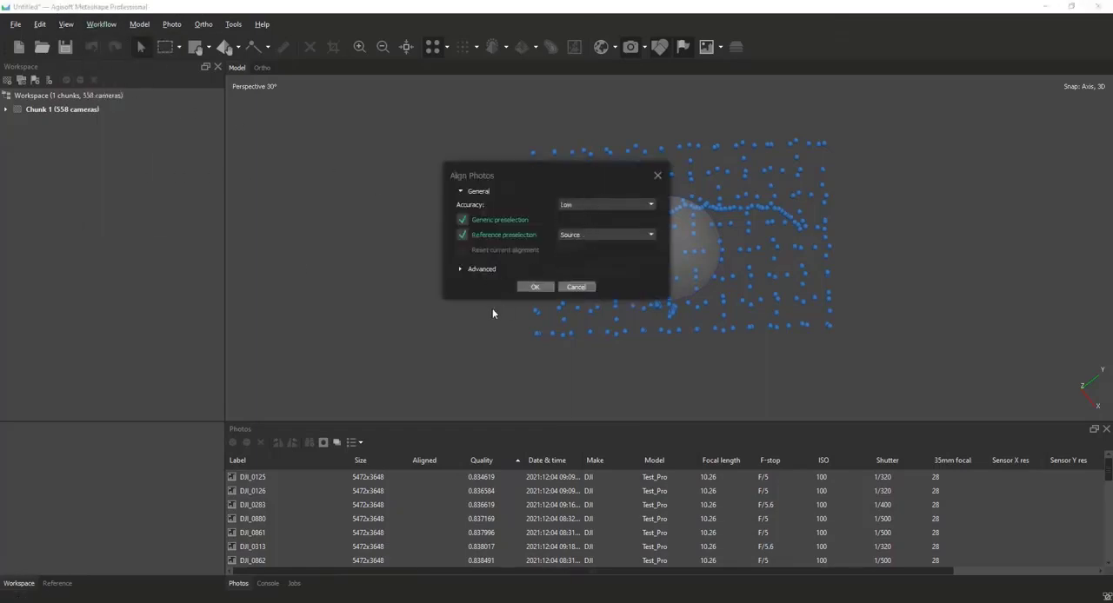
{"action": "left_click", "coordinate": [462, 219]}
{"action": "left_click", "coordinate": [462, 271]}
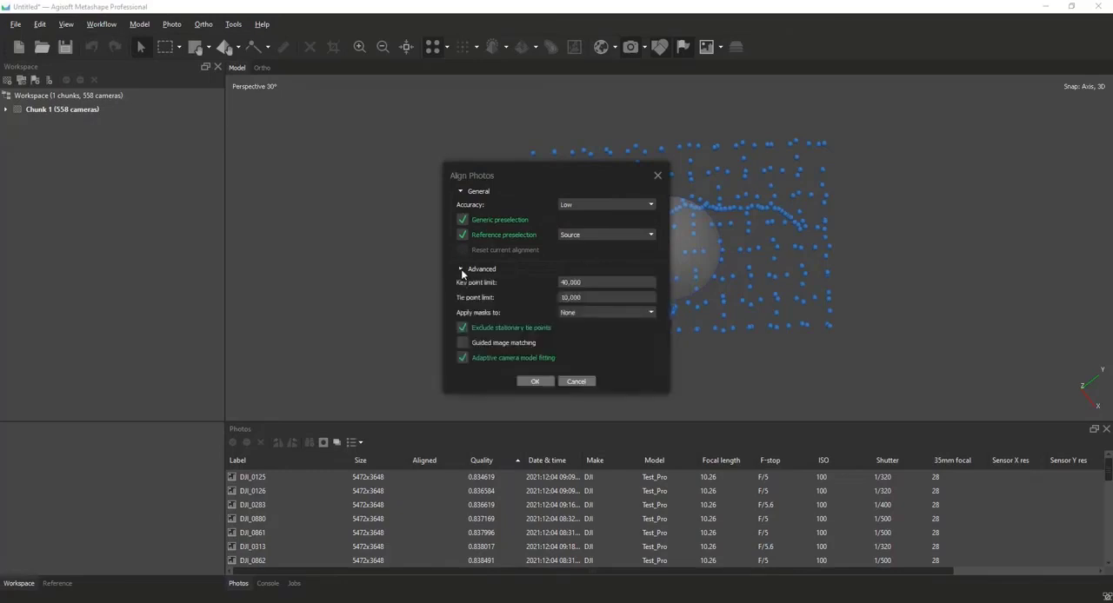
{"action": "left_click", "coordinate": [462, 270]}
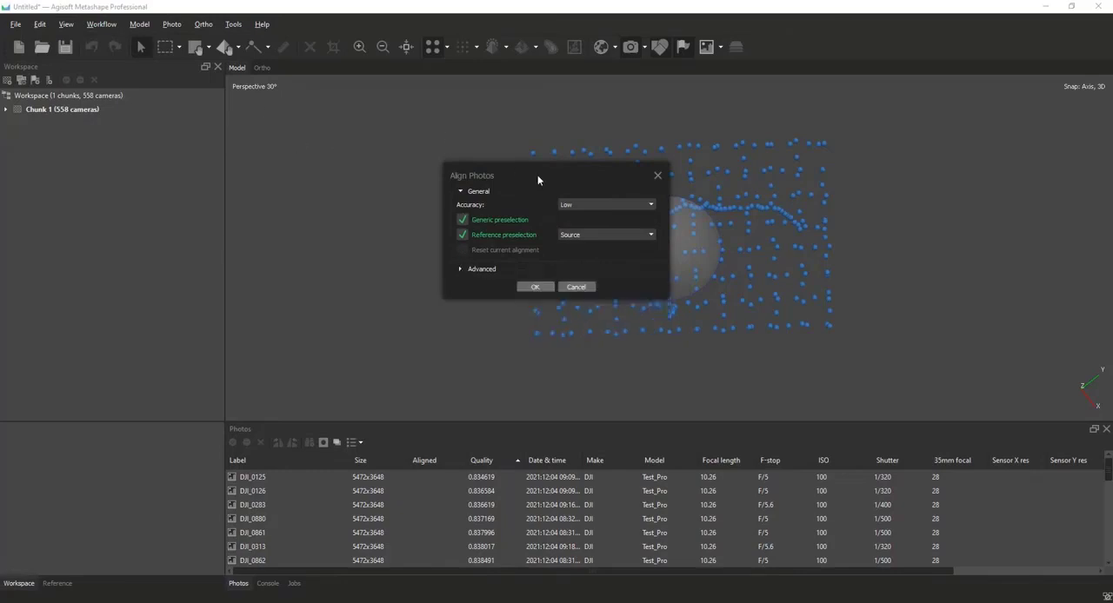
{"action": "left_click_drag", "start_coordinate": [562, 175], "coordinate": [291, 73]}
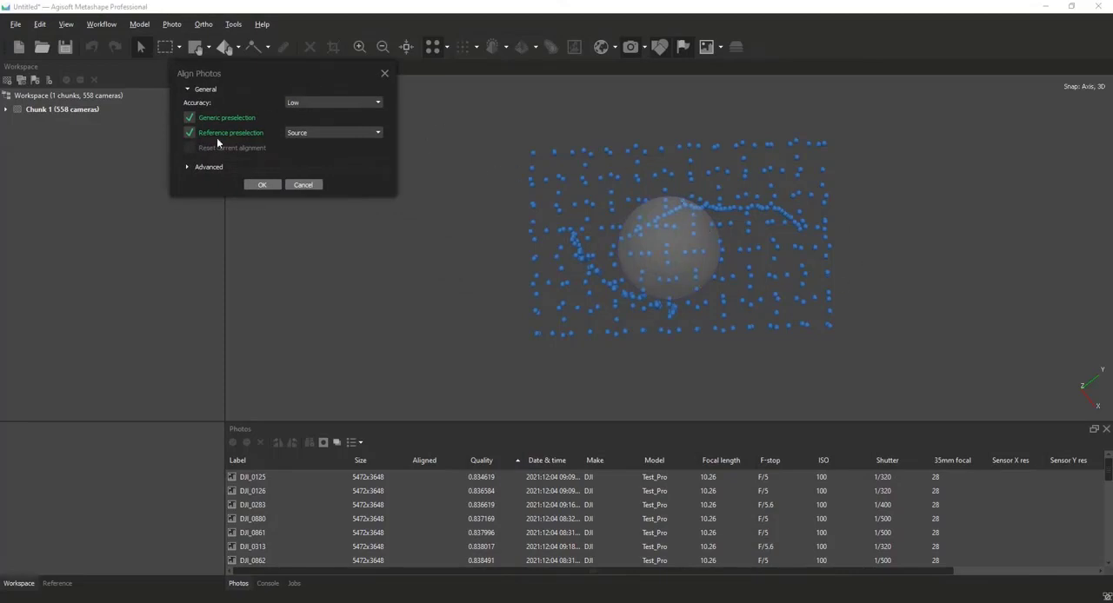
{"action": "left_click", "coordinate": [187, 167]}
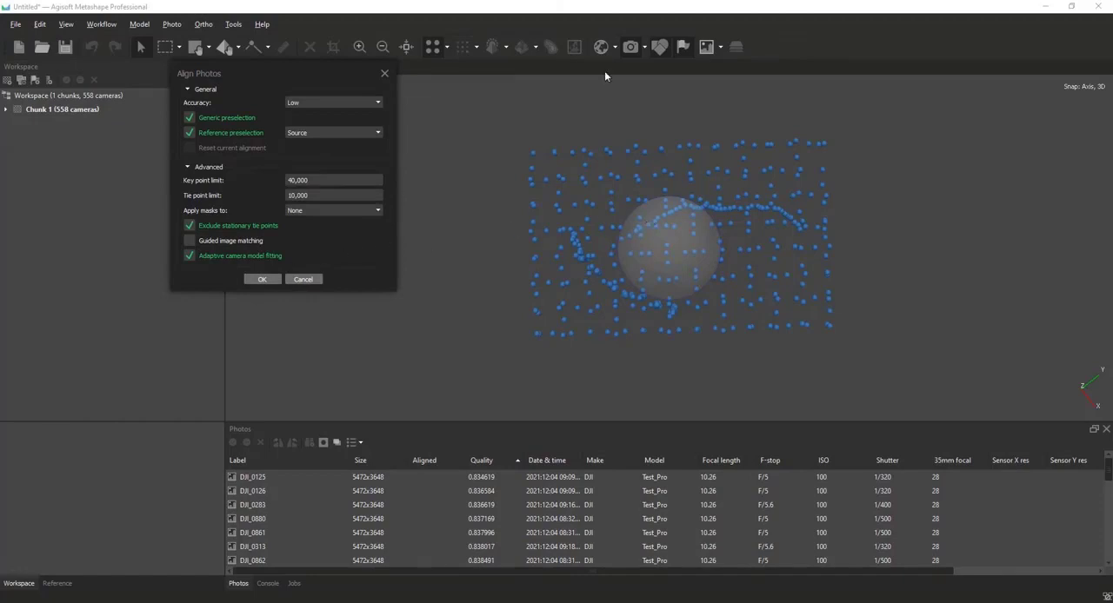
{"action": "left_click", "coordinate": [252, 280]}
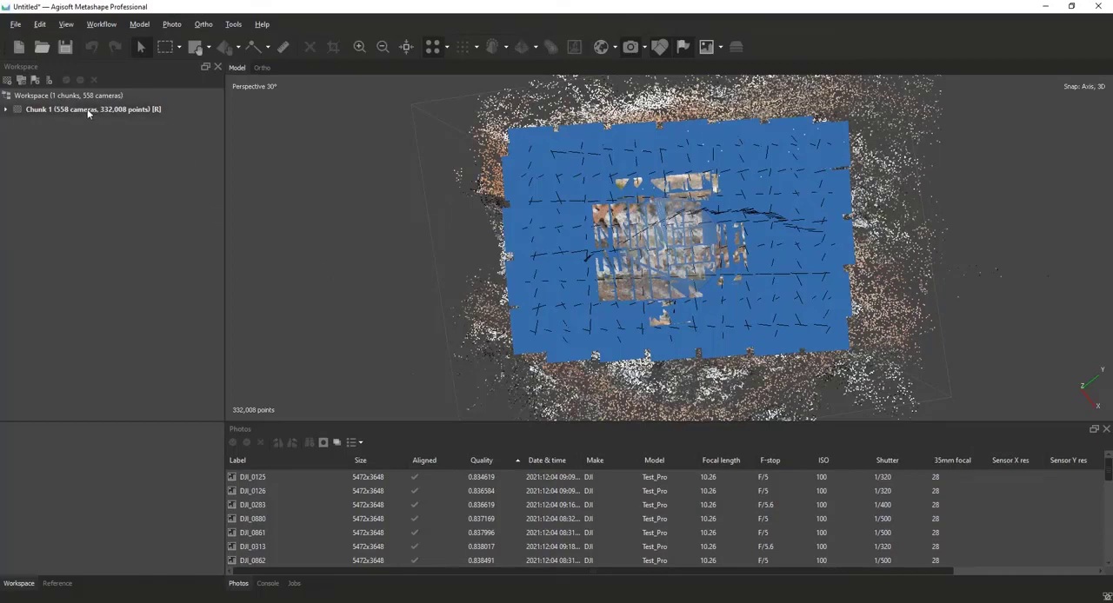
Expand the chunk's contents and examine the aligned cameras, close-range photo strips and tie points around the outcrop from several sides.
{"action": "left_click", "coordinate": [6, 110]}
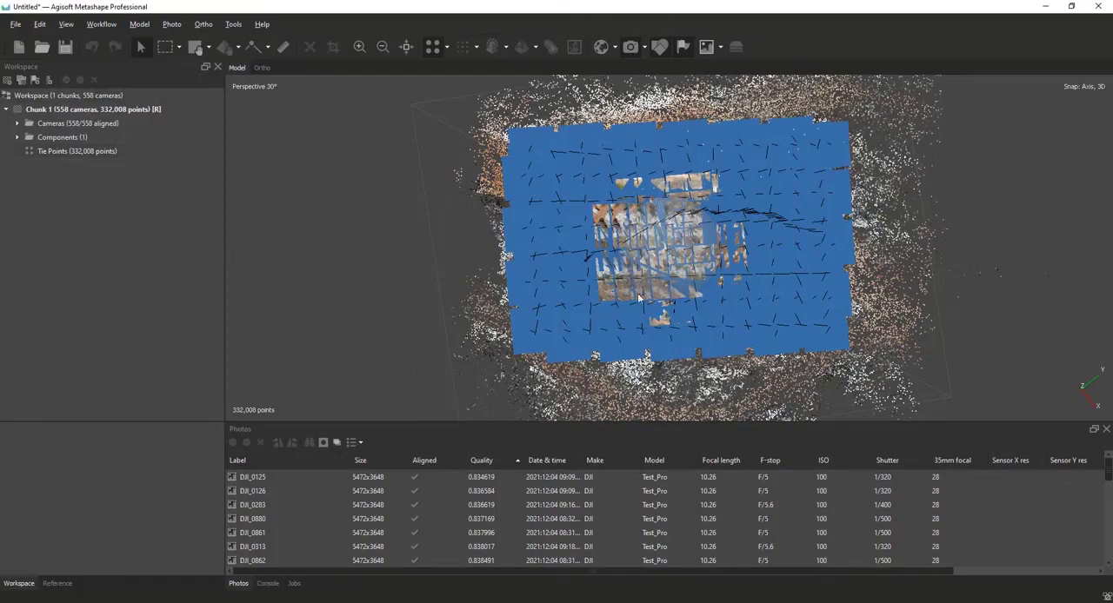
{"action": "left_click_drag", "start_coordinate": [684, 180], "coordinate": [691, 276]}
{"action": "left_click_drag", "start_coordinate": [679, 350], "coordinate": [624, 265]}
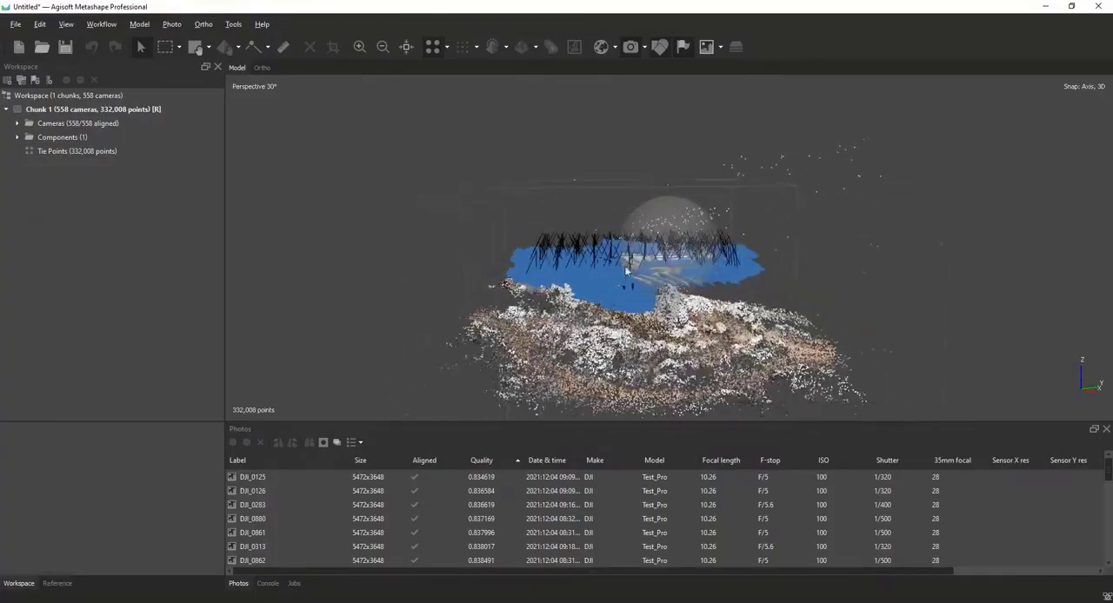
{"action": "scroll", "coordinate": [624, 265], "scroll_direction": "up", "scroll_amount": 4}
{"action": "left_click_drag", "start_coordinate": [549, 320], "coordinate": [753, 186]}
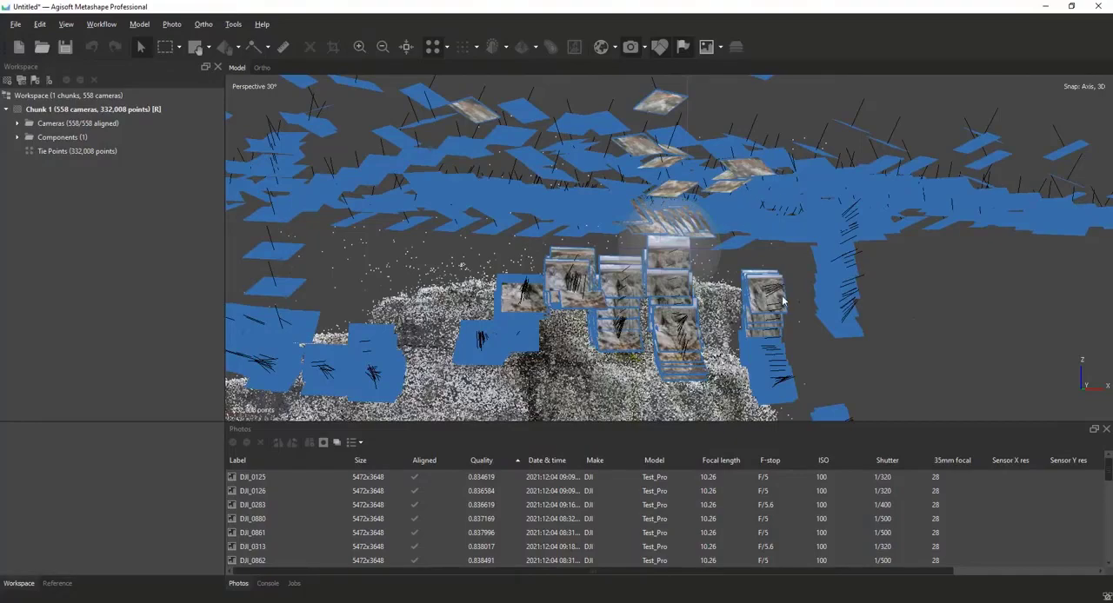
{"action": "left_click_drag", "start_coordinate": [670, 309], "coordinate": [655, 219]}
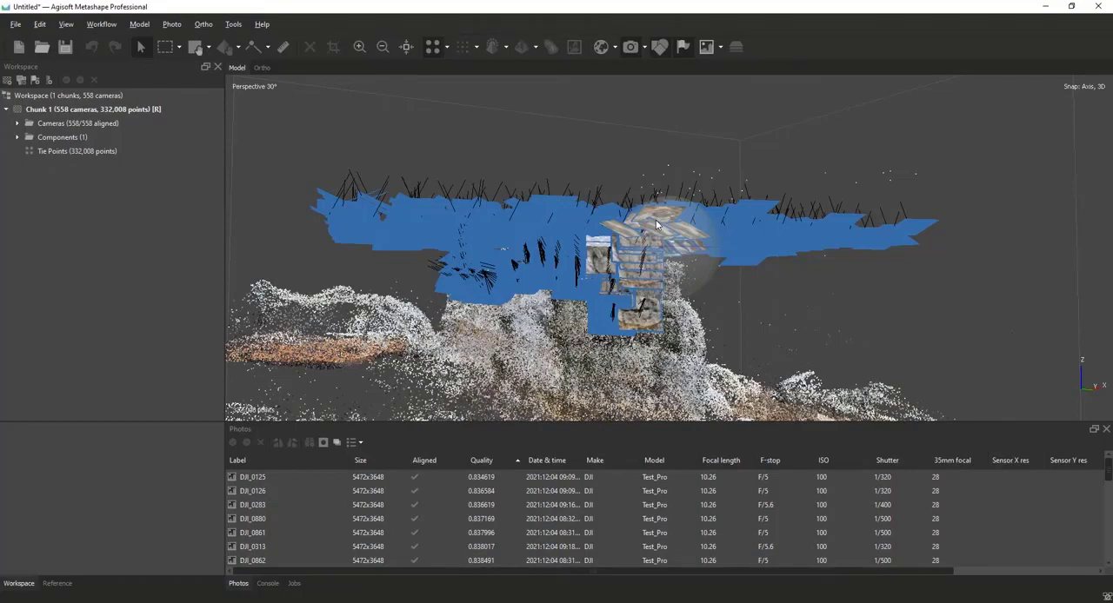
{"action": "scroll", "coordinate": [655, 225], "scroll_direction": "up", "scroll_amount": 6}
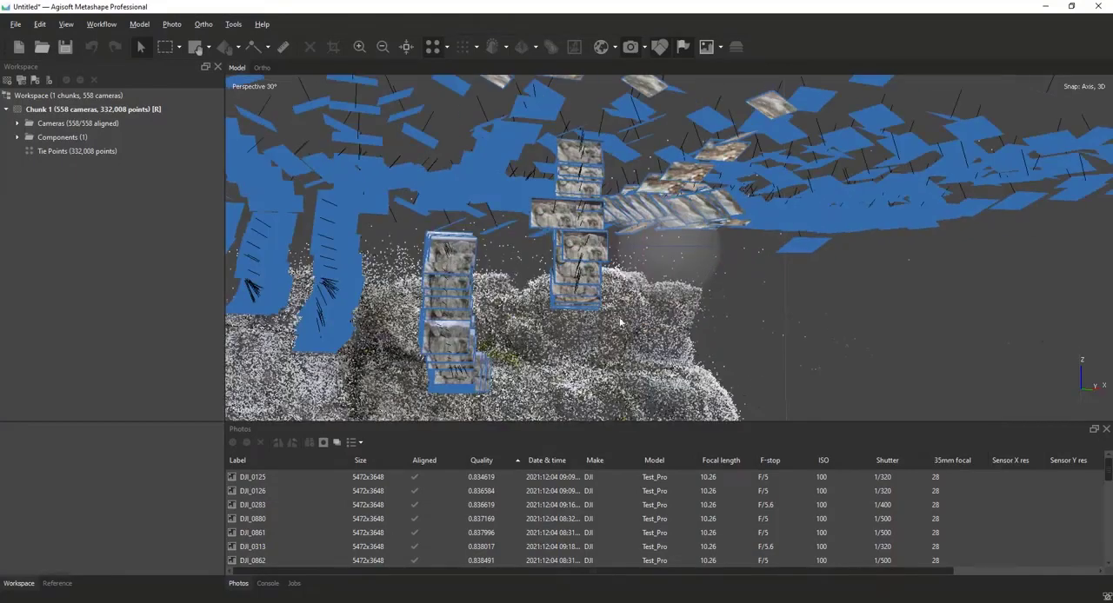
{"action": "left_click_drag", "start_coordinate": [578, 312], "coordinate": [584, 306]}
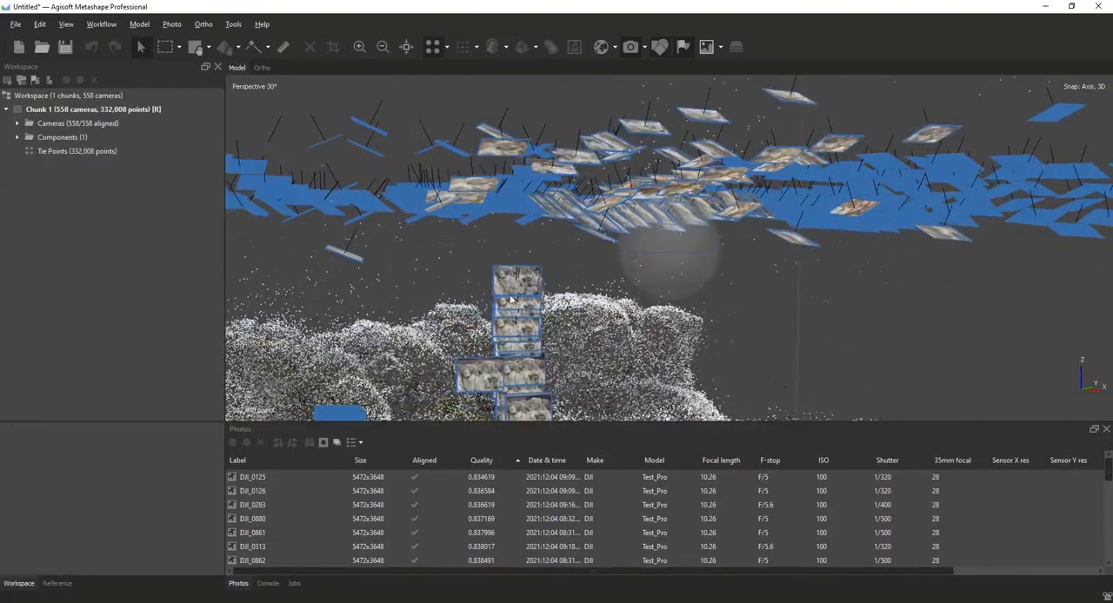
{"action": "scroll", "coordinate": [520, 285], "scroll_direction": "down", "scroll_amount": 5}
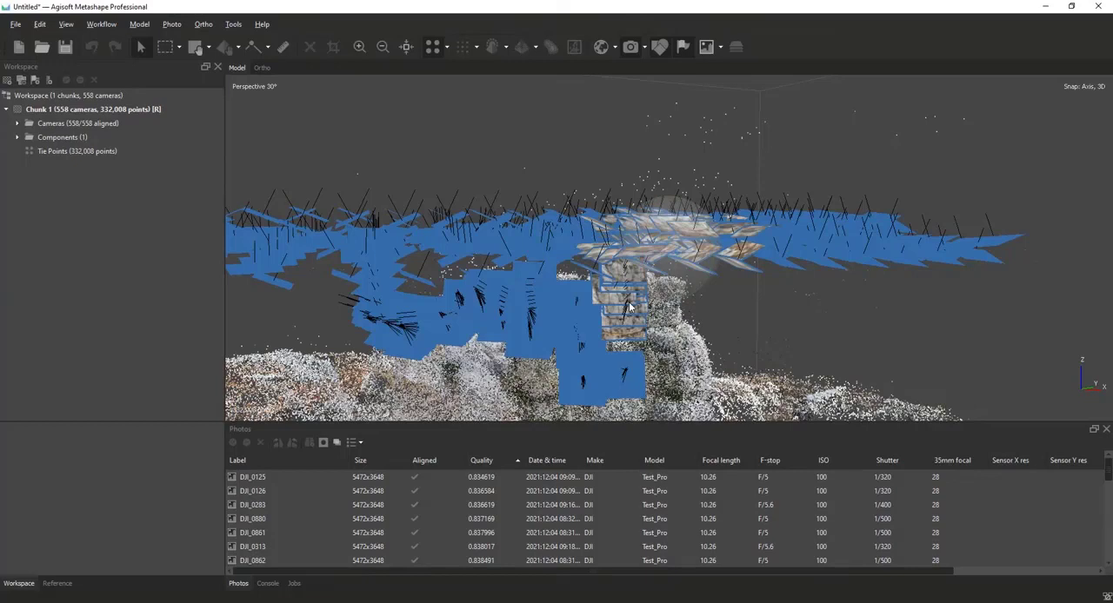
{"action": "scroll", "coordinate": [630, 306], "scroll_direction": "down", "scroll_amount": 2}
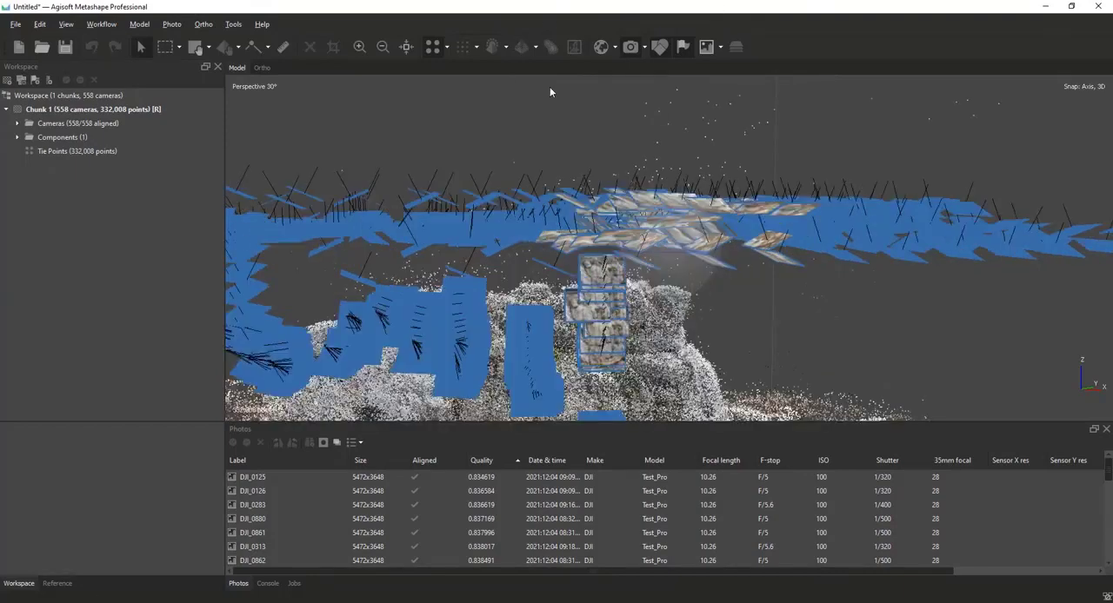
{"action": "scroll", "coordinate": [660, 102], "scroll_direction": "down", "scroll_amount": 5}
{"action": "left_click_drag", "start_coordinate": [613, 228], "coordinate": [455, 240]}
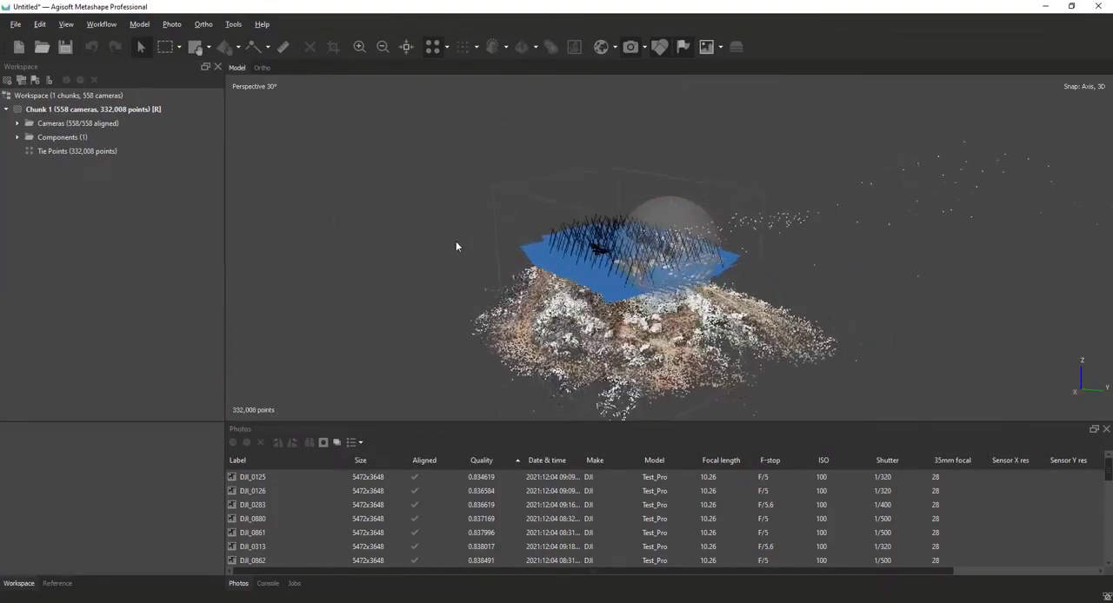
{"action": "scroll", "coordinate": [532, 217], "scroll_direction": "down", "scroll_amount": 5}
{"action": "left_click_drag", "start_coordinate": [665, 229], "coordinate": [791, 242]}
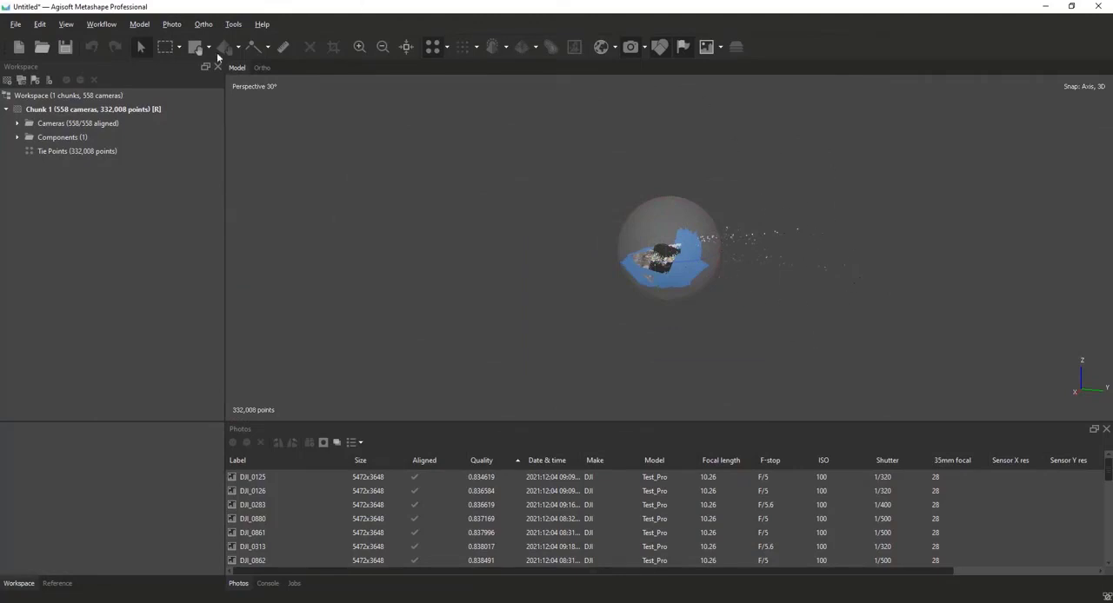
Delete the stray tie points scattered far away from the outcrop and its cameras.
{"action": "left_click", "coordinate": [171, 49]}
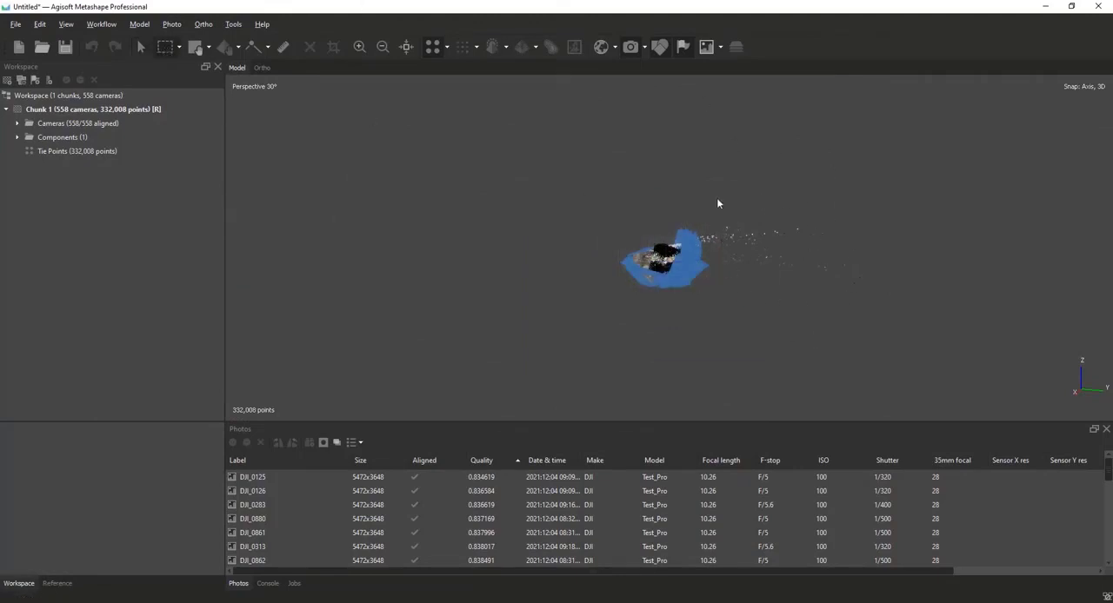
{"action": "left_click_drag", "start_coordinate": [717, 204], "coordinate": [878, 366]}
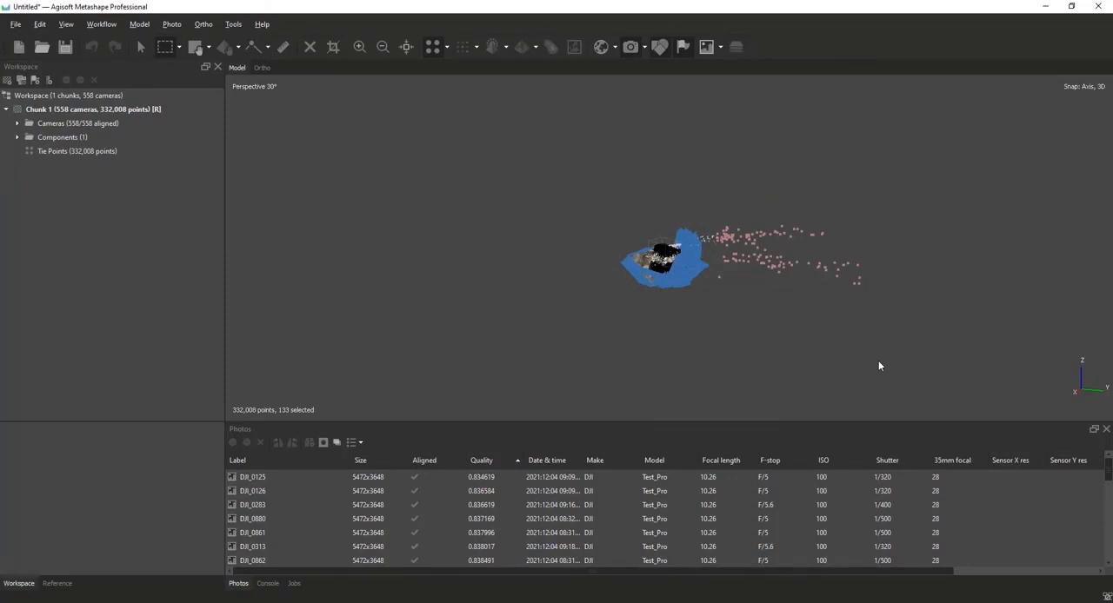
{"action": "key", "text": "Delete"}
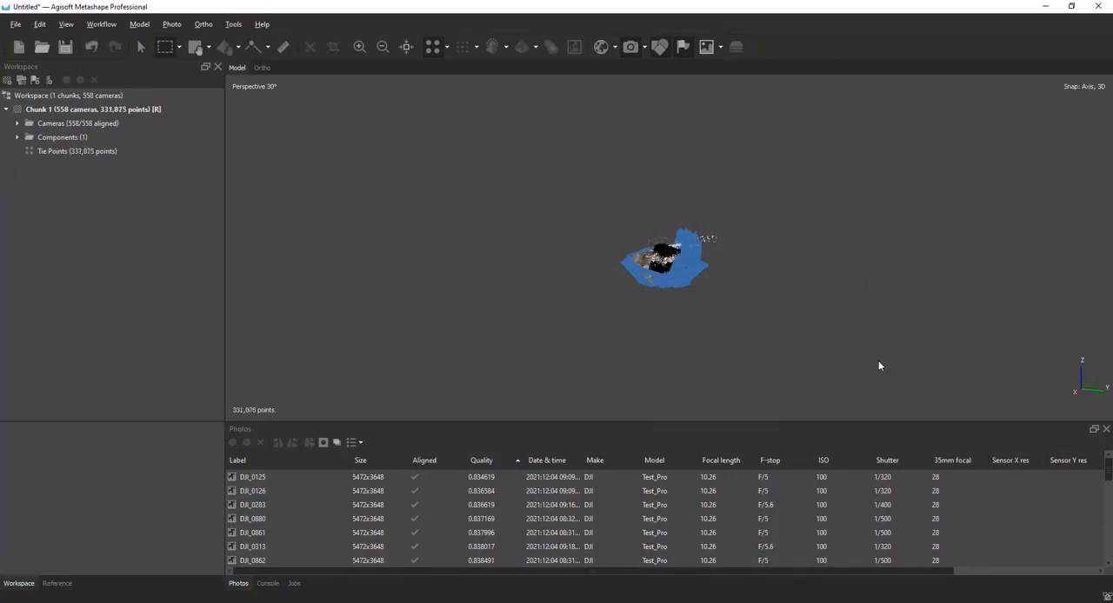
Try to select the remaining stray tie points just outside the camera cluster with rectangular selections.
{"action": "left_click_drag", "start_coordinate": [739, 187], "coordinate": [954, 392]}
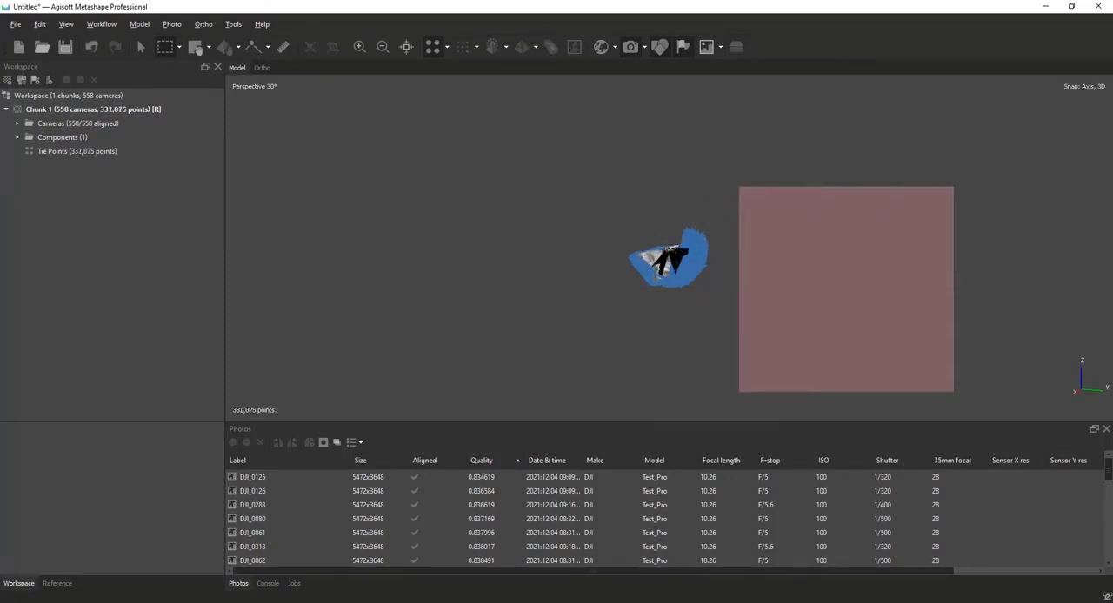
{"action": "left_click_drag", "start_coordinate": [1031, 392], "coordinate": [773, 76]}
{"action": "left_click_drag", "start_coordinate": [800, 236], "coordinate": [423, 75]}
{"action": "left_click_drag", "start_coordinate": [536, 286], "coordinate": [916, 421]}
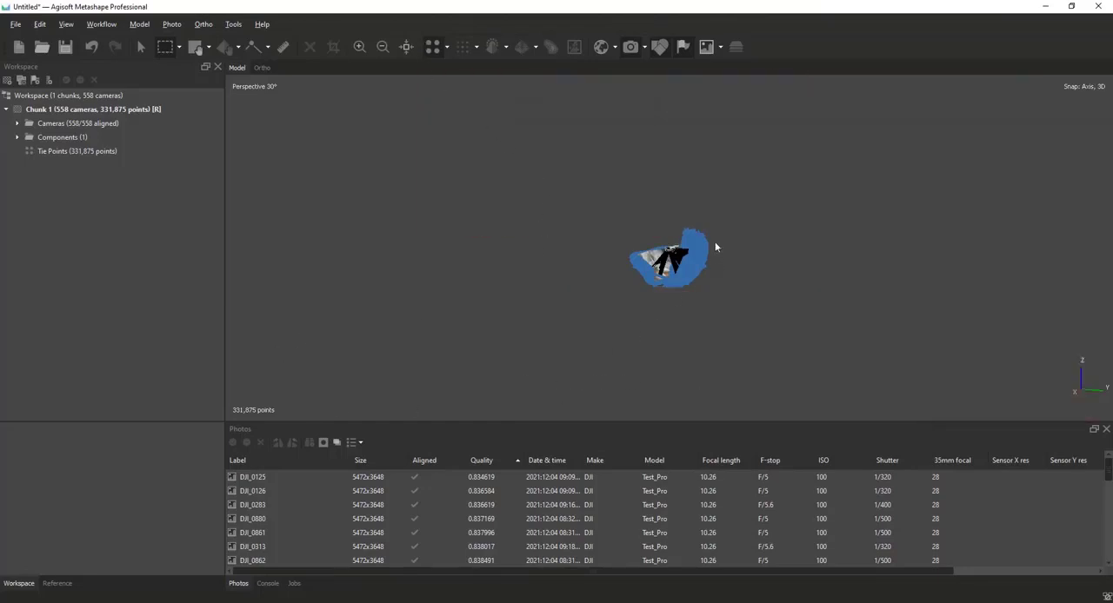
{"action": "left_click_drag", "start_coordinate": [709, 244], "coordinate": [723, 259]}
{"action": "left_click_drag", "start_coordinate": [227, 399], "coordinate": [332, 418]}
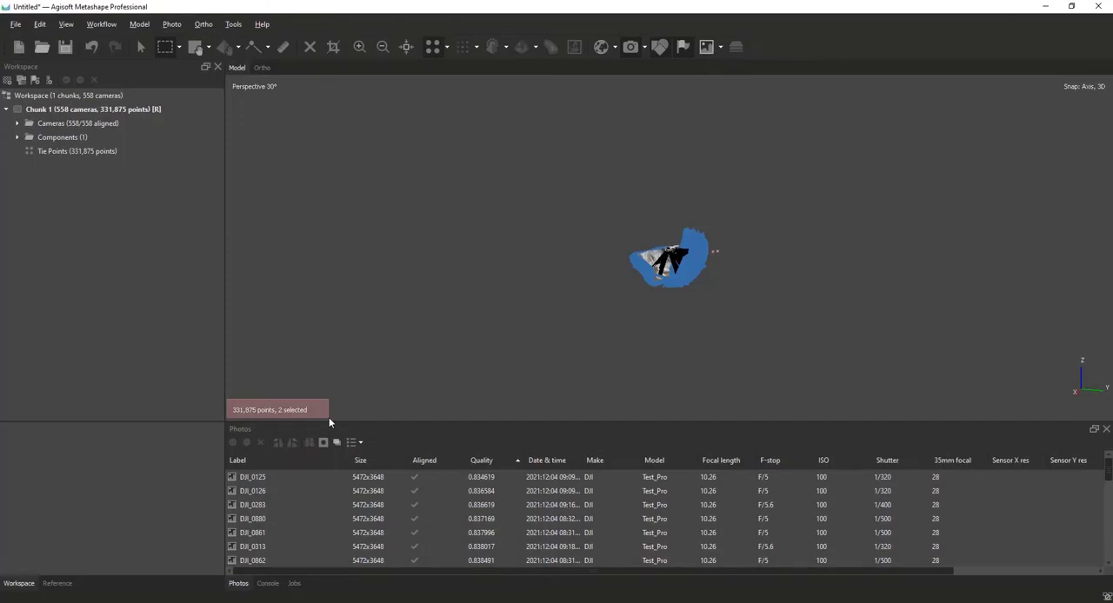
{"action": "left_click_drag", "start_coordinate": [329, 421], "coordinate": [329, 421]}
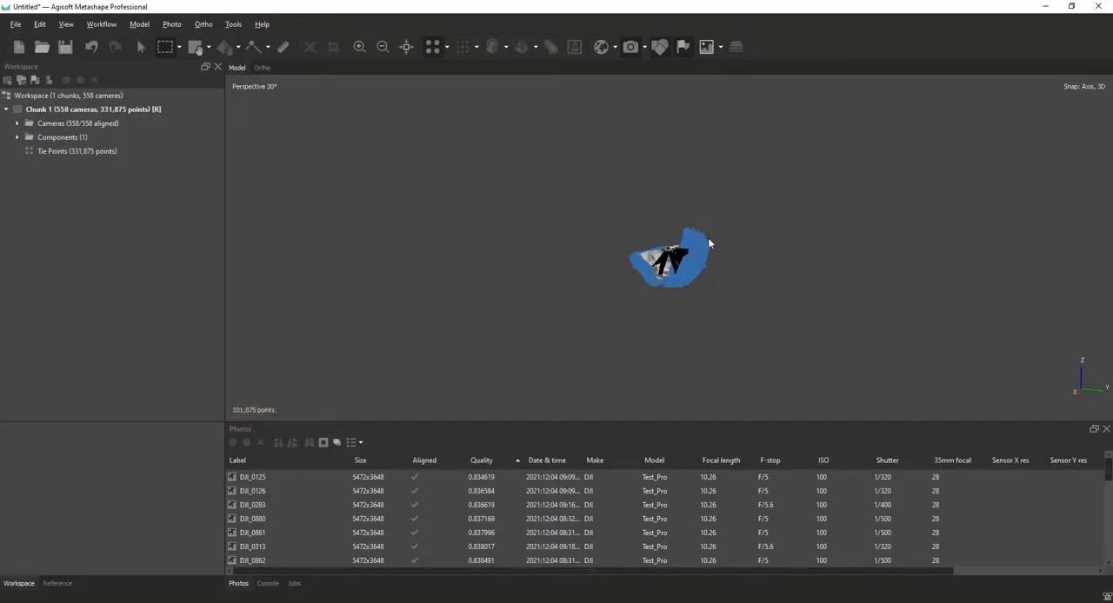
{"action": "left_click_drag", "start_coordinate": [708, 239], "coordinate": [725, 259]}
{"action": "left_click", "coordinate": [836, 313]}
{"action": "middle_click_drag", "start_coordinate": [707, 228], "coordinate": [712, 233]}
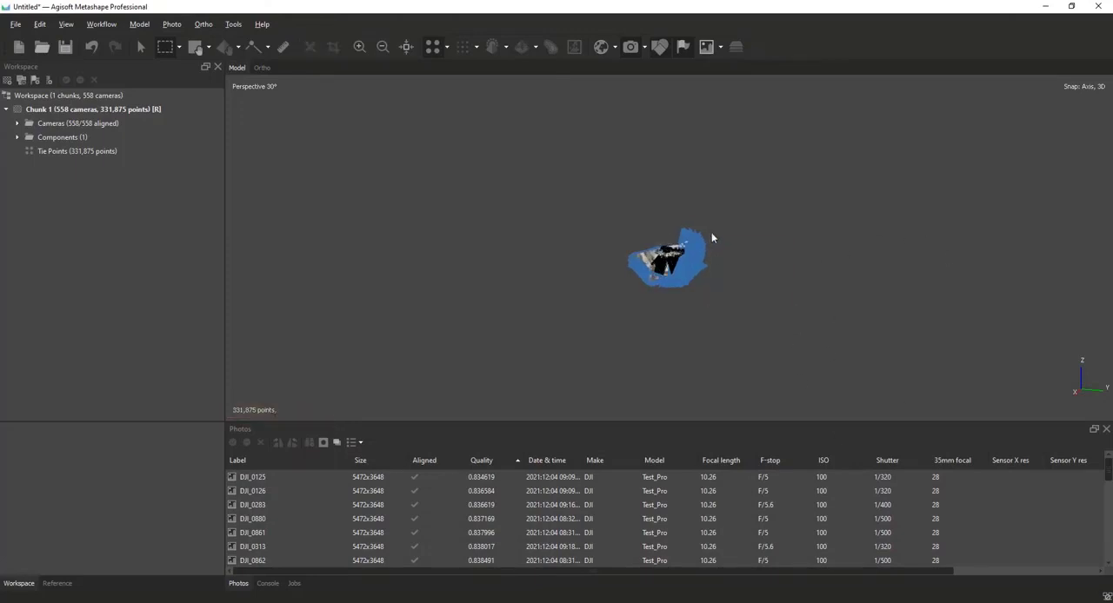
Hide the cameras in the model view and inspect the outcrop's tie point cloud up close.
{"action": "scroll", "coordinate": [690, 324], "scroll_direction": "up", "scroll_amount": 9}
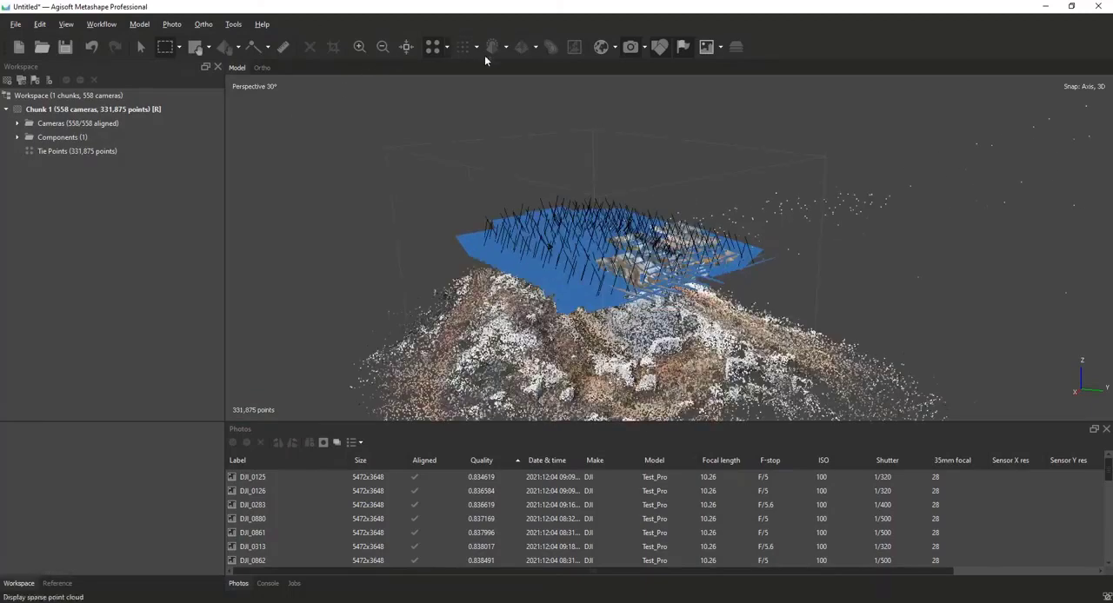
{"action": "left_click", "coordinate": [629, 49]}
{"action": "middle_click_drag", "start_coordinate": [639, 235], "coordinate": [694, 319]}
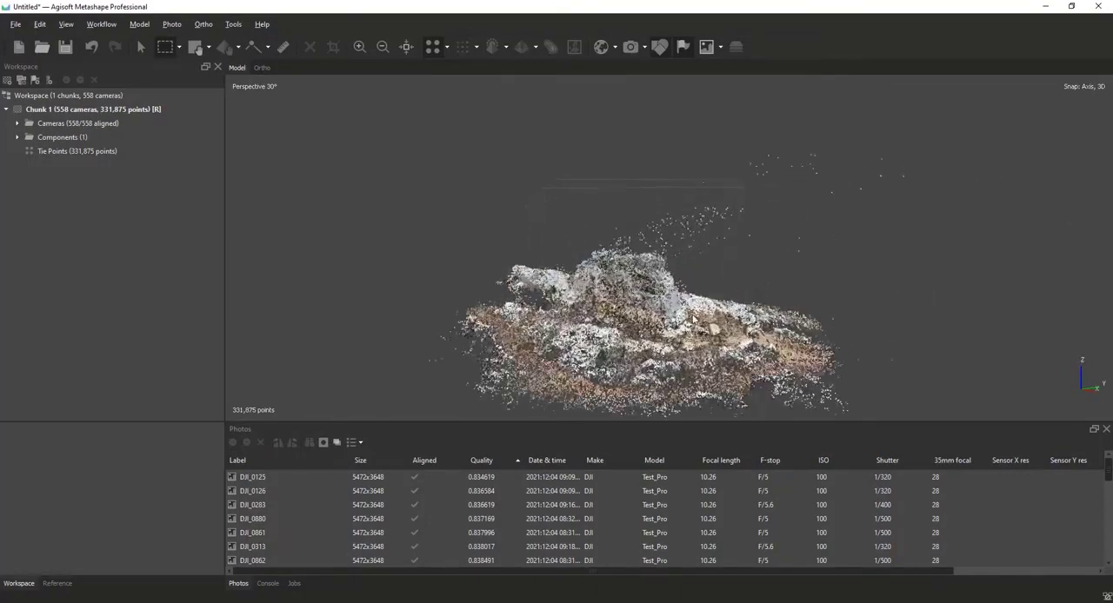
{"action": "scroll", "coordinate": [694, 318], "scroll_direction": "up", "scroll_amount": 3}
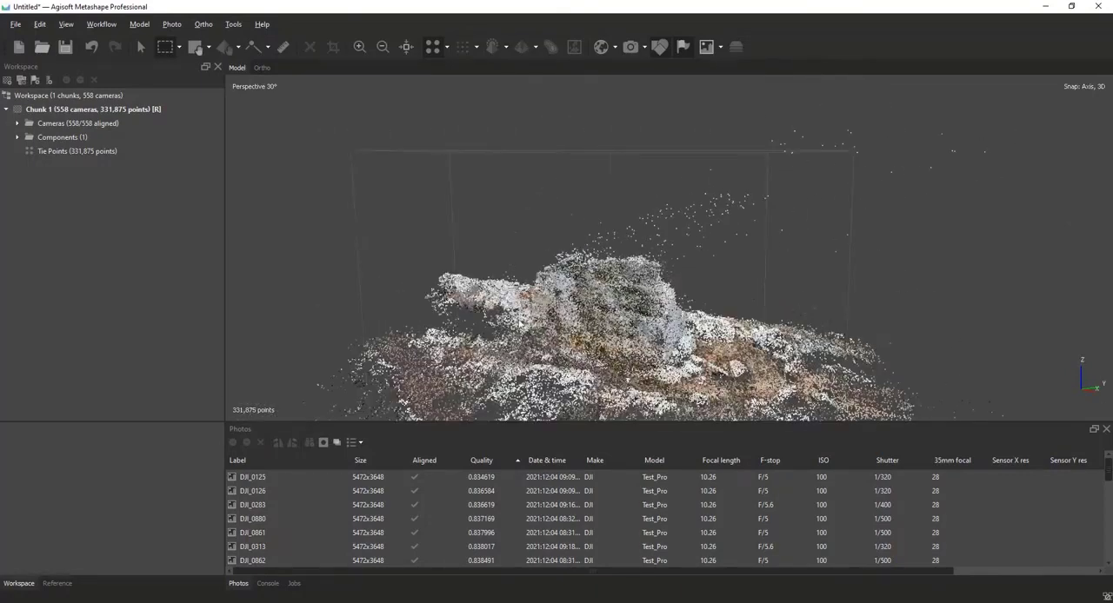
Delete the stray tie points floating in the air above and beside the outcrop, using rectangular selections from a side view.
{"action": "middle_click_drag", "start_coordinate": [518, 305], "coordinate": [570, 285]}
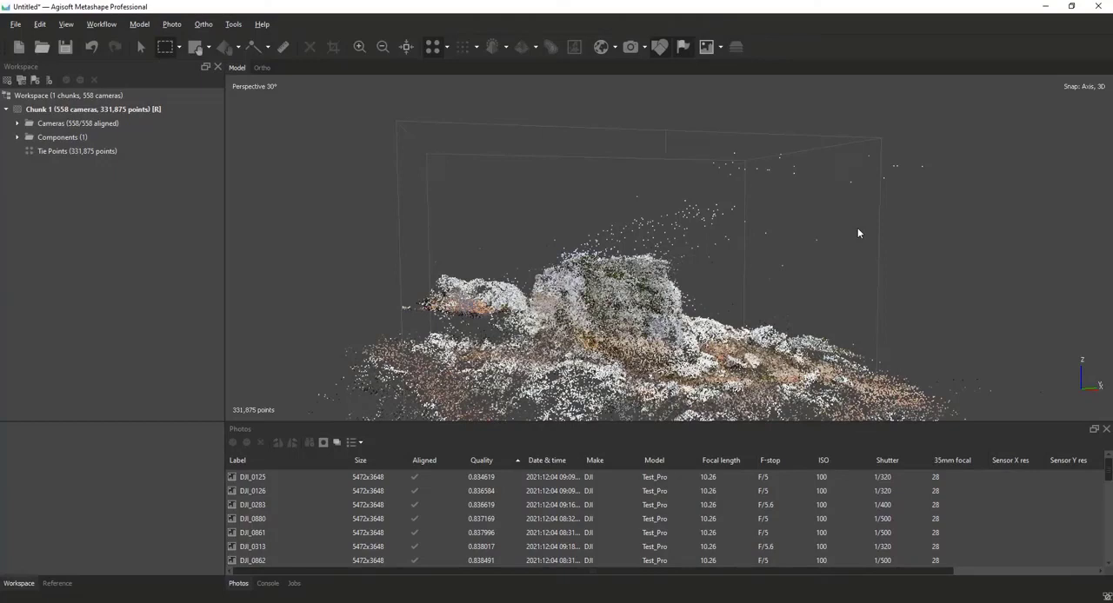
{"action": "scroll", "coordinate": [857, 228], "scroll_direction": "down", "scroll_amount": 6}
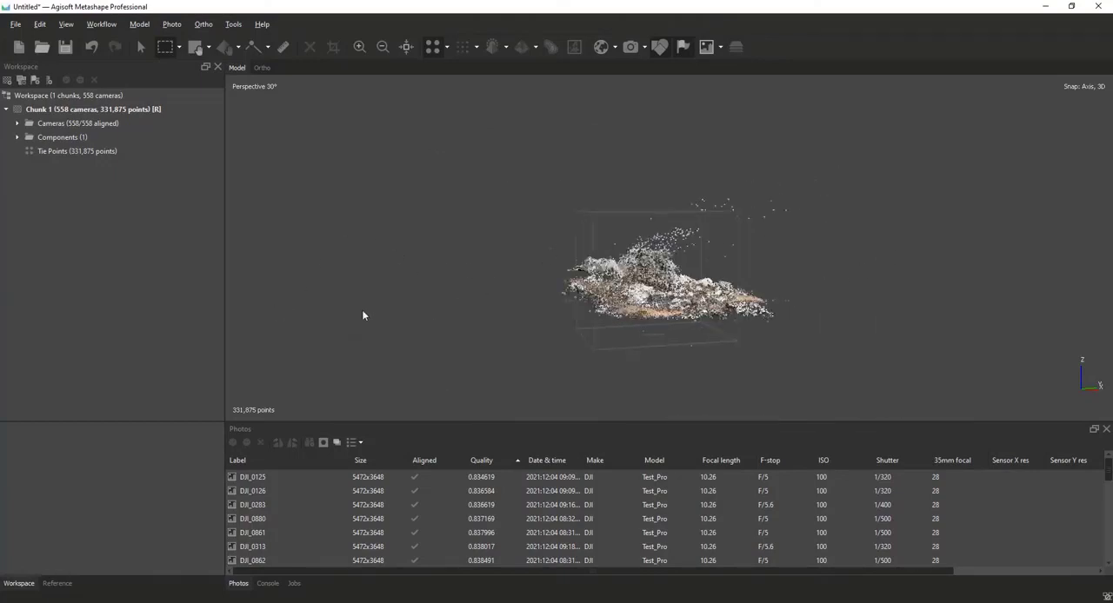
{"action": "scroll", "coordinate": [789, 333], "scroll_direction": "up", "scroll_amount": 3}
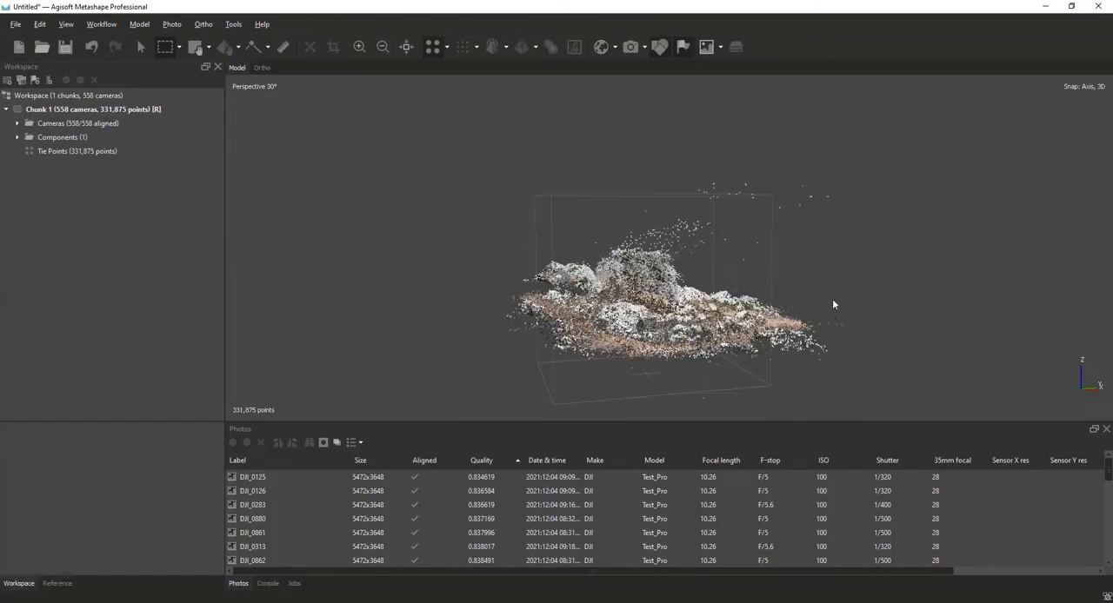
{"action": "scroll", "coordinate": [762, 291], "scroll_direction": "up", "scroll_amount": 3}
{"action": "left_click_drag", "start_coordinate": [1069, 252], "coordinate": [692, 83]}
{"action": "key", "text": "Delete"}
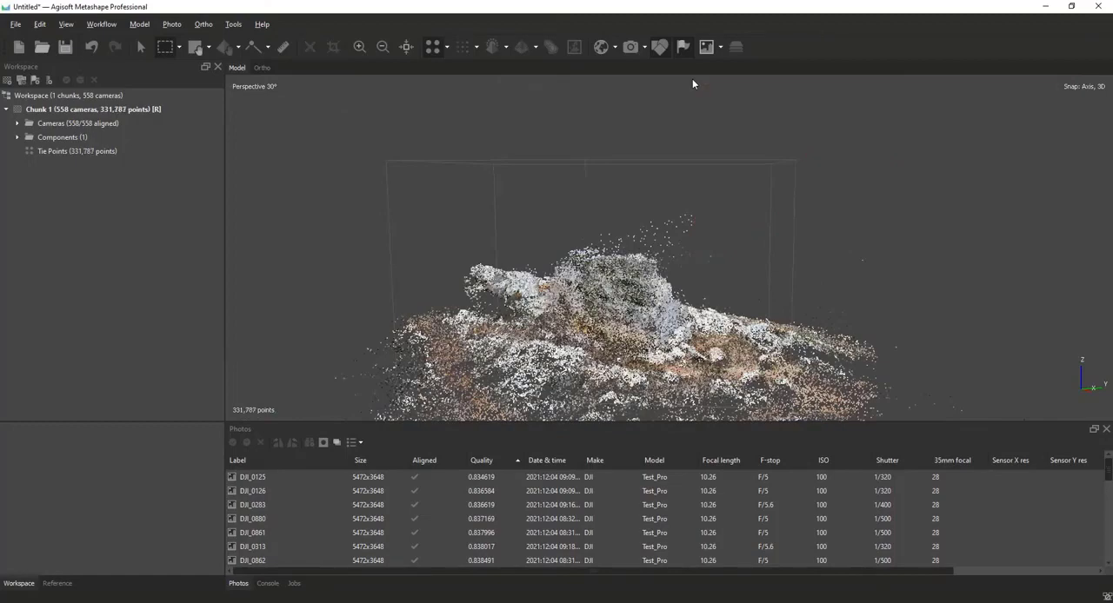
{"action": "left_click_drag", "start_coordinate": [725, 236], "coordinate": [569, 181]}
{"action": "key", "text": "Delete"}
Delete the stray tie points beyond the outcrop's far edge, using a rectangular selection in an oblique view from above.
{"action": "scroll", "coordinate": [571, 186], "scroll_direction": "down", "scroll_amount": 5}
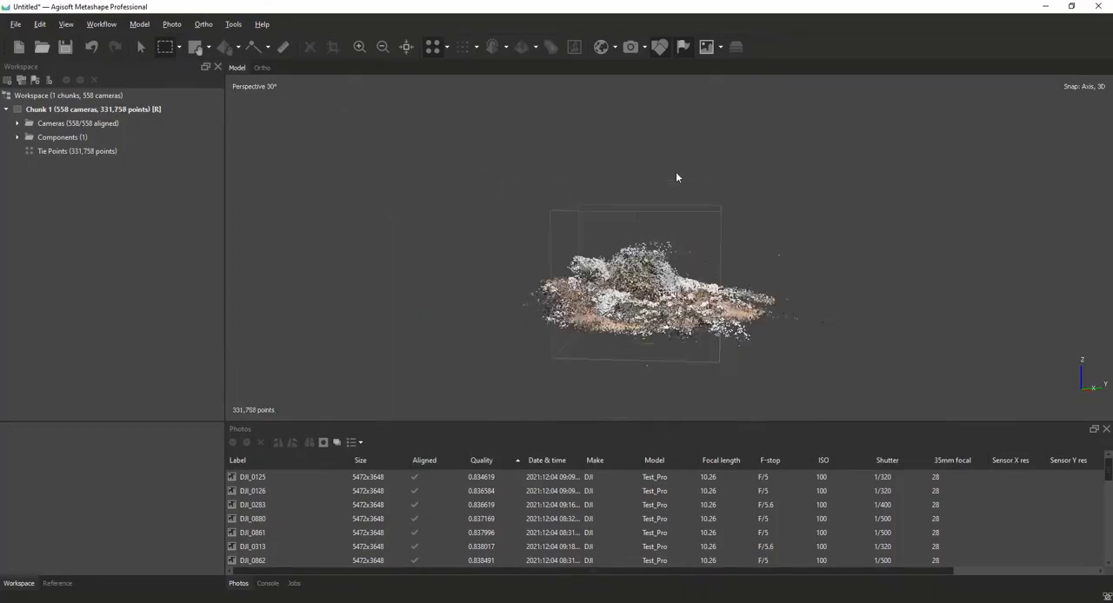
{"action": "middle_click_drag", "start_coordinate": [675, 177], "coordinate": [660, 382]}
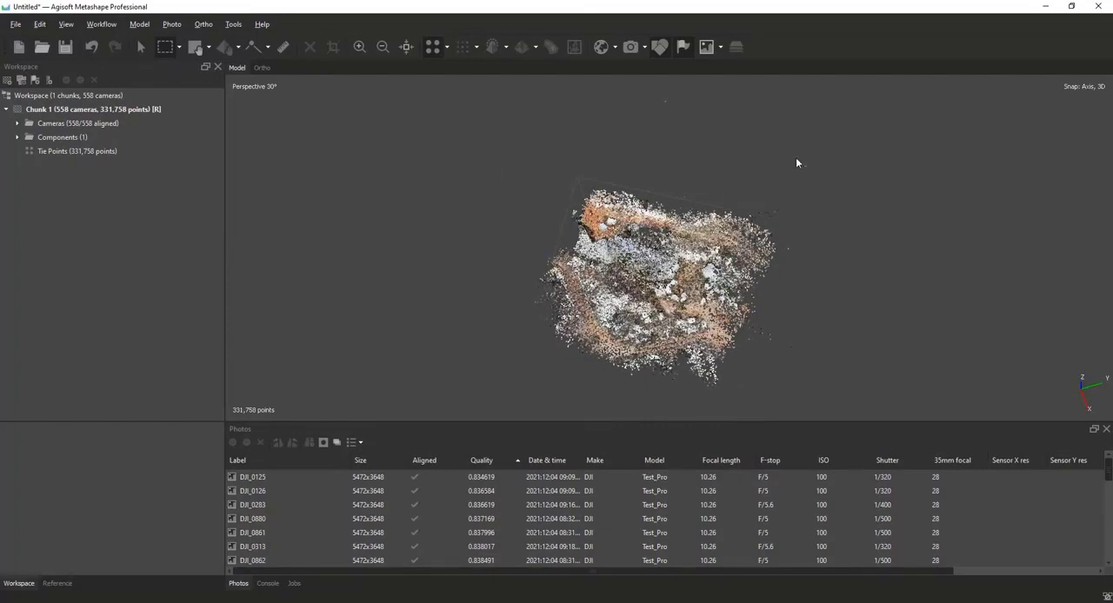
{"action": "left_click_drag", "start_coordinate": [827, 228], "coordinate": [489, 74]}
{"action": "key", "text": "Delete"}
{"action": "key", "text": "Delete"}
Delete the isolated tie points far away from the outcrop that come into view when the cloud is seen from farther out.
{"action": "scroll", "coordinate": [727, 170], "scroll_direction": "down", "scroll_amount": 6}
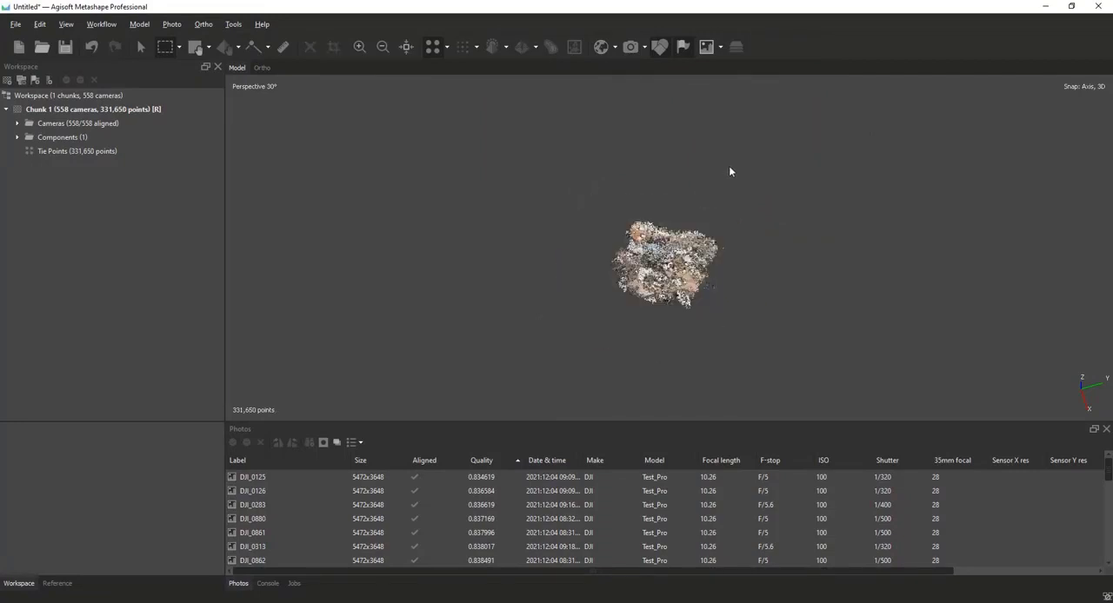
{"action": "left_click_drag", "start_coordinate": [835, 218], "coordinate": [419, 59]}
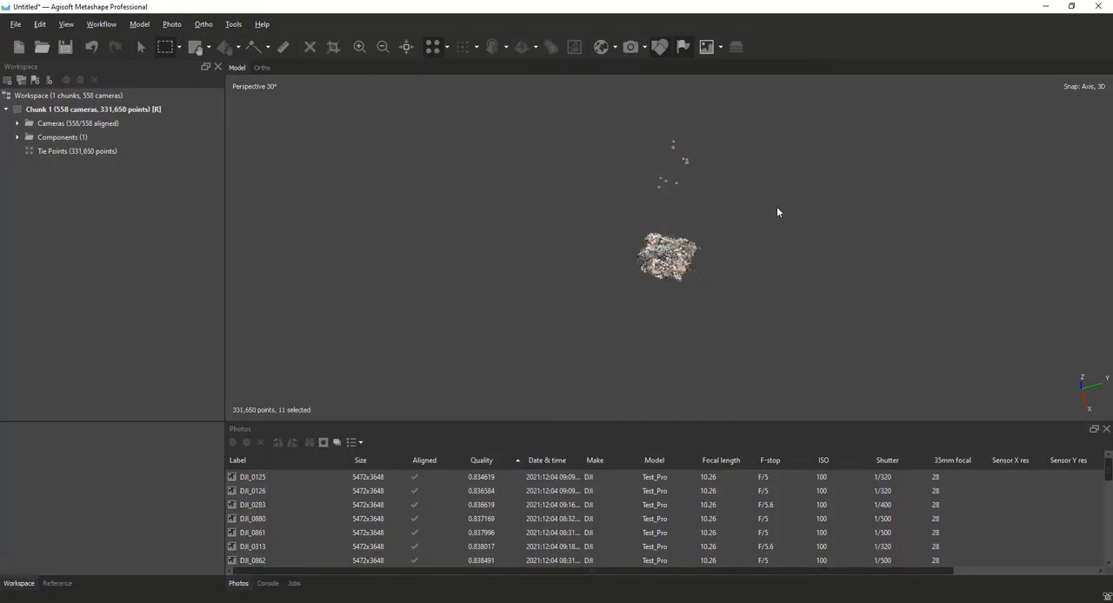
{"action": "key", "text": "Delete"}
{"action": "scroll", "coordinate": [776, 212], "scroll_direction": "down", "scroll_amount": 3}
{"action": "left_click_drag", "start_coordinate": [774, 209], "coordinate": [534, 129]}
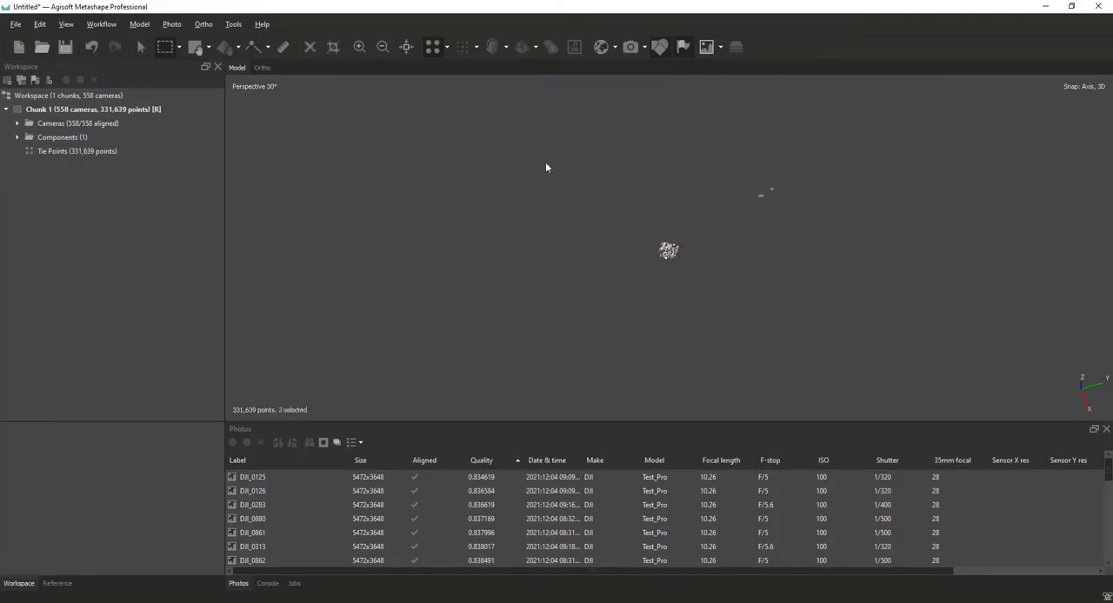
{"action": "left_click_drag", "start_coordinate": [923, 268], "coordinate": [454, 75]}
{"action": "left_click_drag", "start_coordinate": [923, 267], "coordinate": [680, 93]}
{"action": "key", "text": "Delete"}
Select around the distant cloud on several sides and delete the last isolated tie points found there.
{"action": "left_click_drag", "start_coordinate": [817, 184], "coordinate": [304, 76]}
{"action": "left_click_drag", "start_coordinate": [821, 244], "coordinate": [417, 93]}
{"action": "left_click_drag", "start_coordinate": [665, 334], "coordinate": [614, 227]}
{"action": "left_click_drag", "start_coordinate": [663, 311], "coordinate": [486, 251]}
{"action": "left_click", "coordinate": [668, 269]}
{"action": "scroll", "coordinate": [695, 252], "scroll_direction": "up", "scroll_amount": 10}
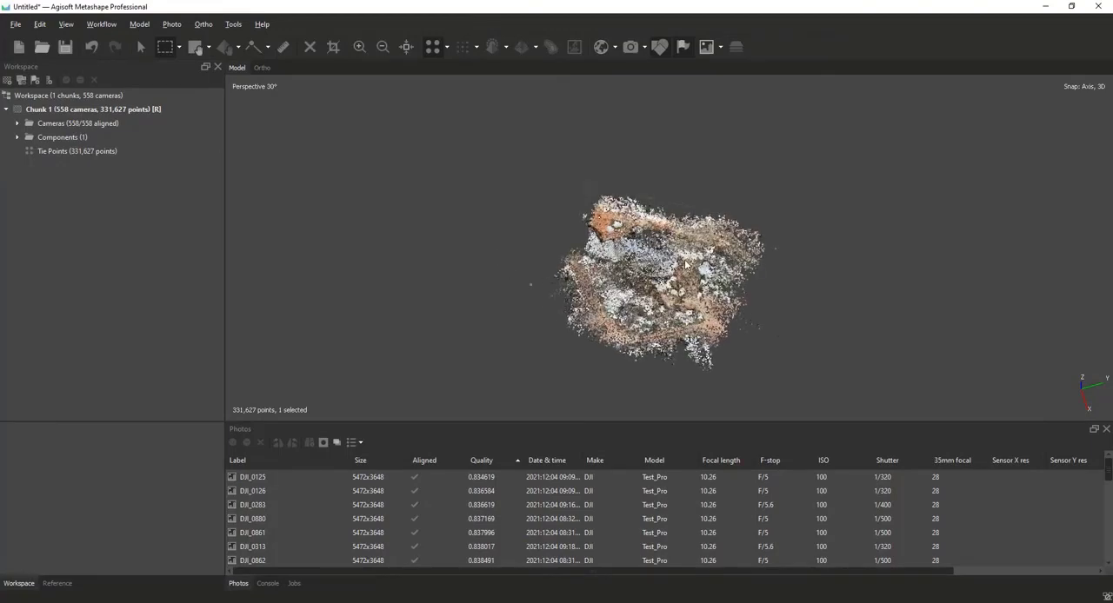
{"action": "key", "text": "Delete"}
Trim the low ground tie points behind the outcrop that extend past the reconstruction region's boundary, selecting them in side view.
{"action": "scroll", "coordinate": [695, 270], "scroll_direction": "up", "scroll_amount": 5}
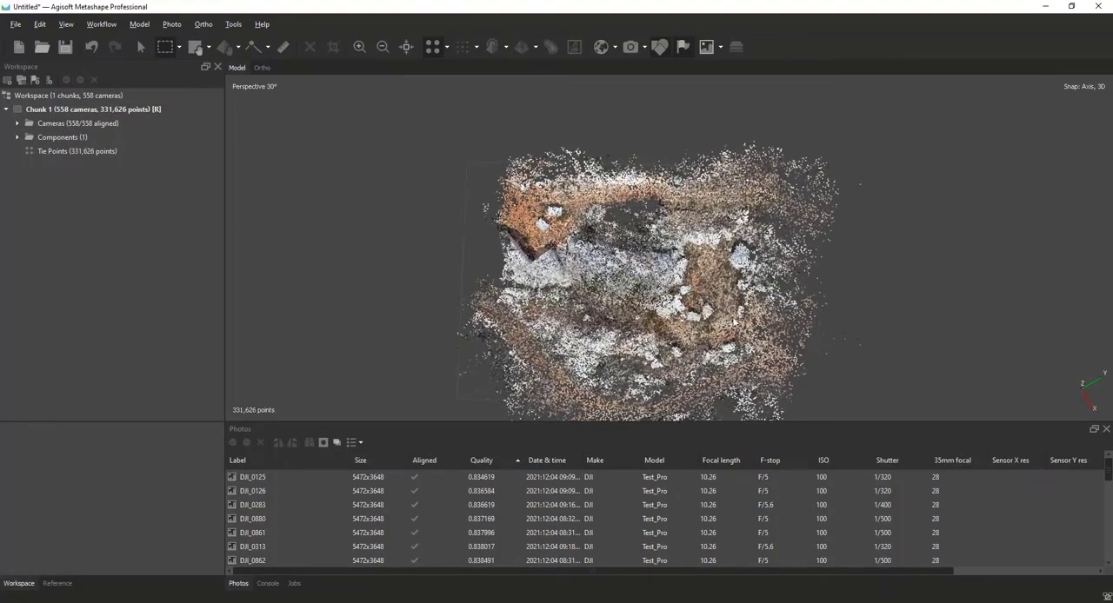
{"action": "middle_click_drag", "start_coordinate": [730, 286], "coordinate": [691, 115]}
{"action": "left_click_drag", "start_coordinate": [689, 111], "coordinate": [813, 267]}
{"action": "middle_click_drag", "start_coordinate": [812, 269], "coordinate": [511, 35]}
{"action": "middle_click_drag", "start_coordinate": [665, 382], "coordinate": [670, 253]}
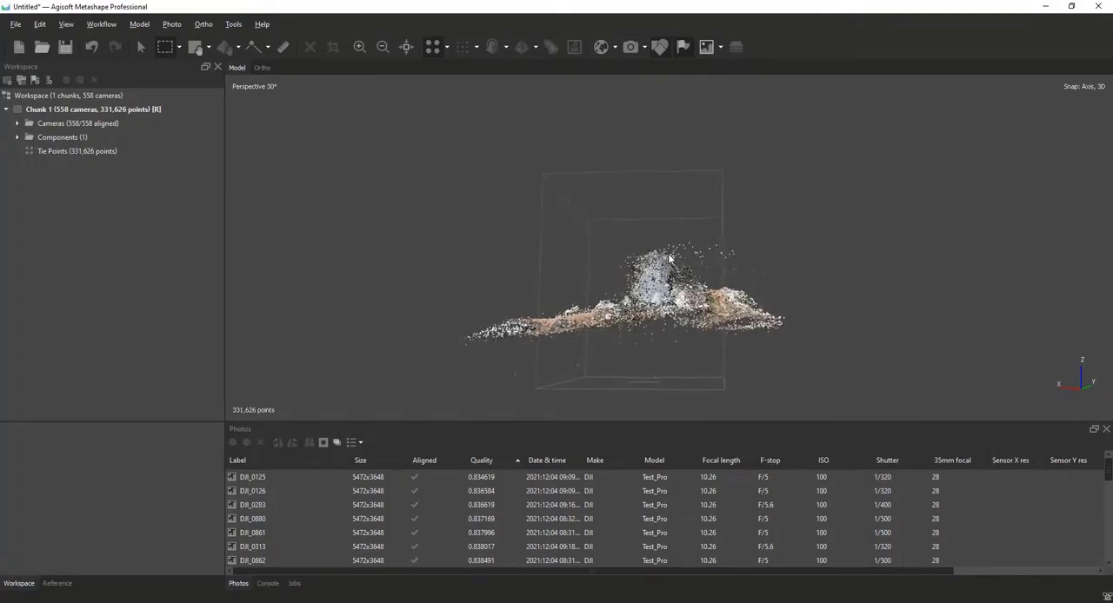
{"action": "left_click_drag", "start_coordinate": [923, 405], "coordinate": [724, 135]}
{"action": "key", "text": "Delete"}
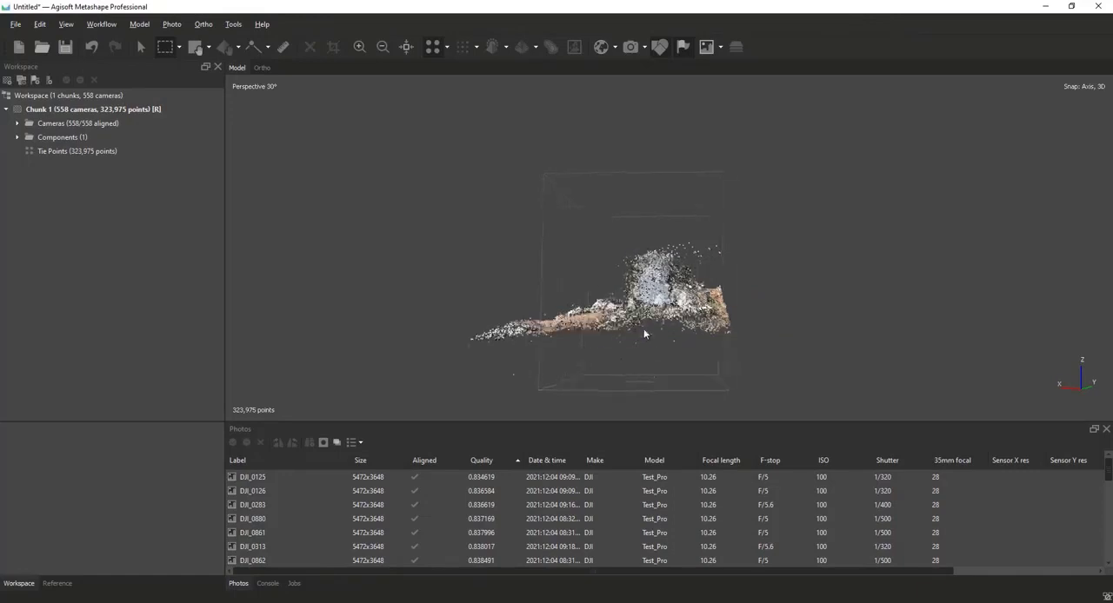
Delete the sloping strip of ground tie points lying outside the opposite side of the reconstruction region.
{"action": "left_click_drag", "start_coordinate": [644, 329], "coordinate": [658, 335]}
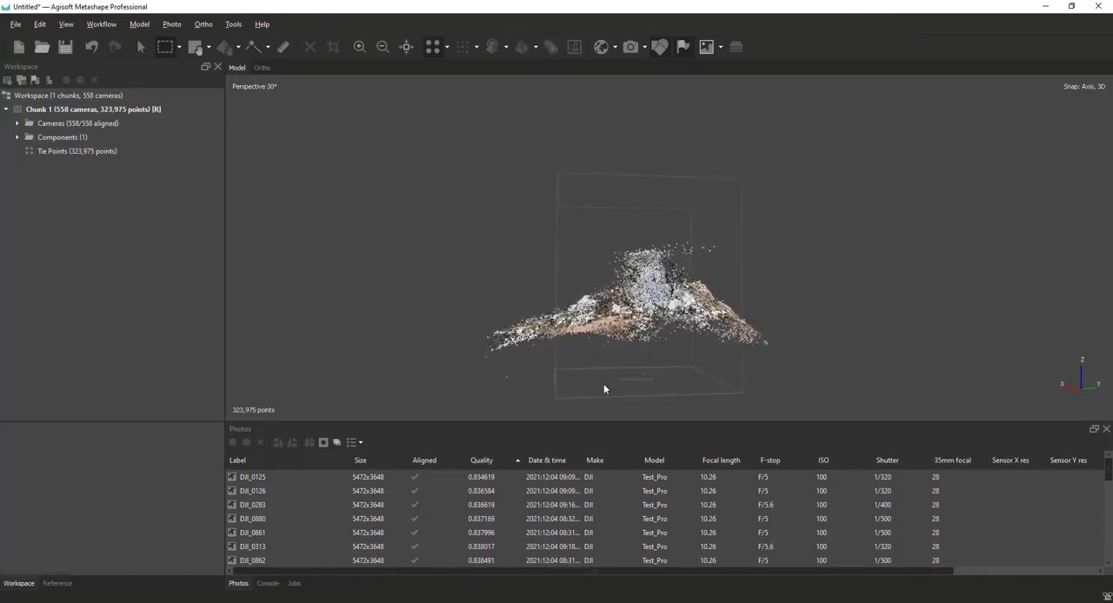
{"action": "left_click_drag", "start_coordinate": [553, 400], "coordinate": [390, 84]}
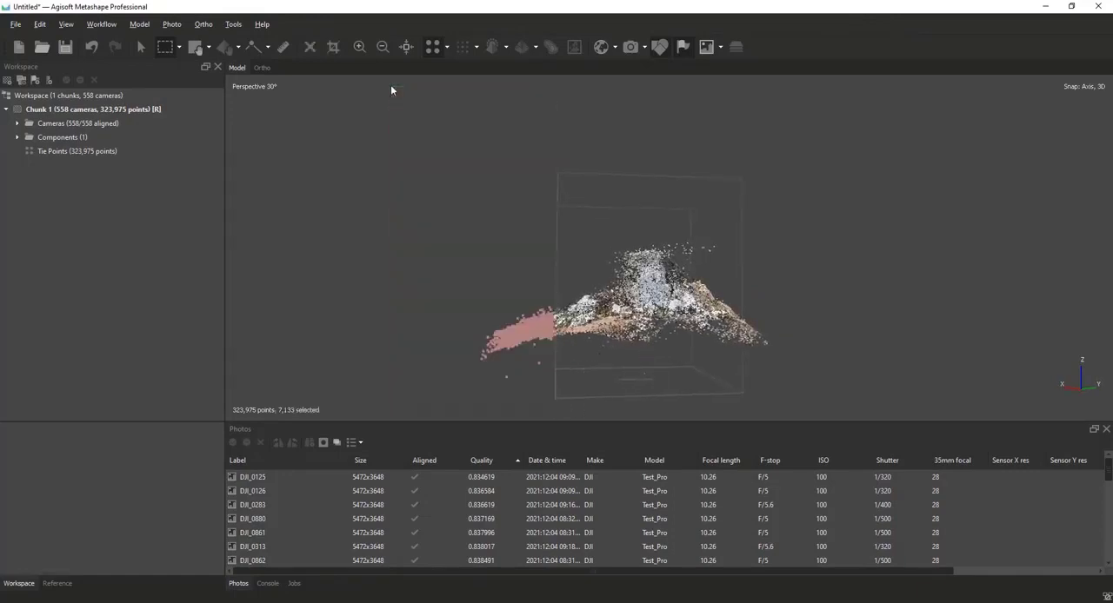
{"action": "key", "text": "Delete"}
Resize the reconstruction region by pulling its corners inward to narrow its sides and raise its base toward the outcrop.
{"action": "left_click_drag", "start_coordinate": [467, 109], "coordinate": [513, 211]}
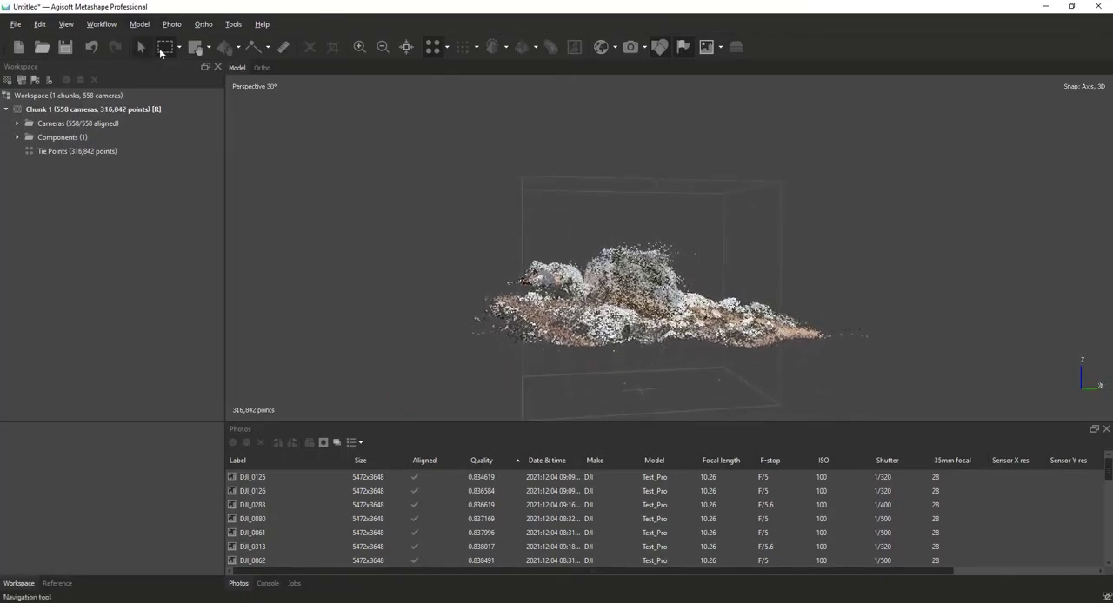
{"action": "left_click", "coordinate": [209, 47]}
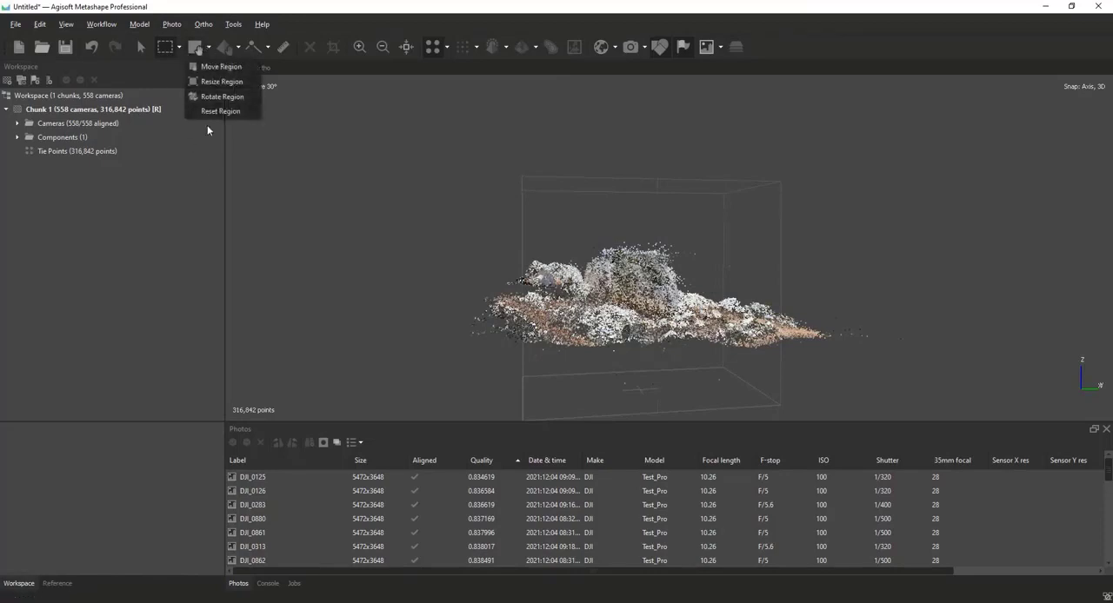
{"action": "left_click", "coordinate": [220, 82]}
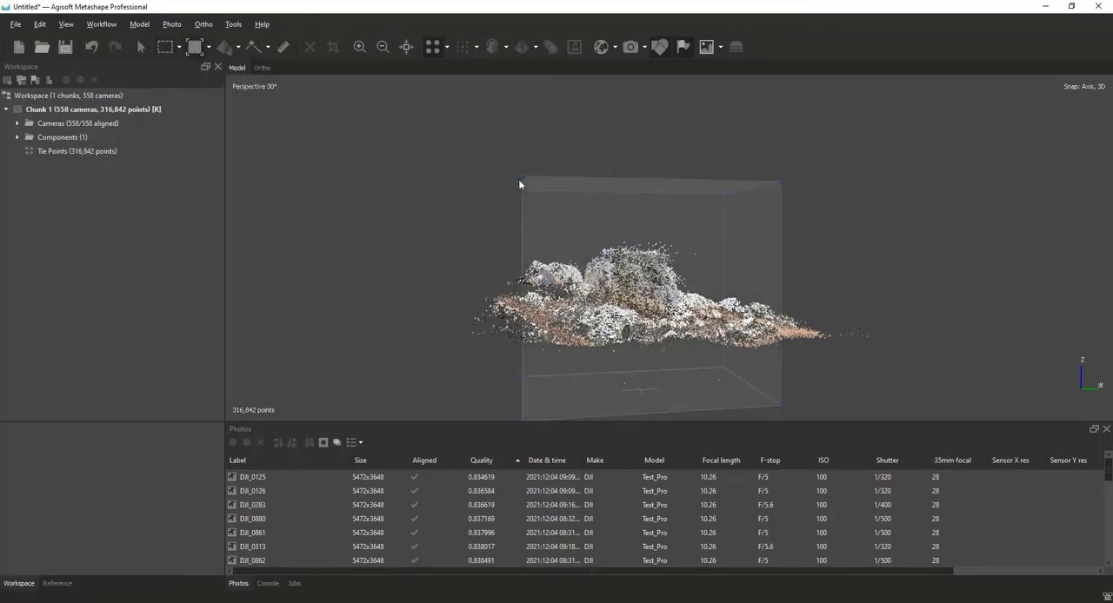
{"action": "left_click_drag", "start_coordinate": [519, 184], "coordinate": [577, 184]}
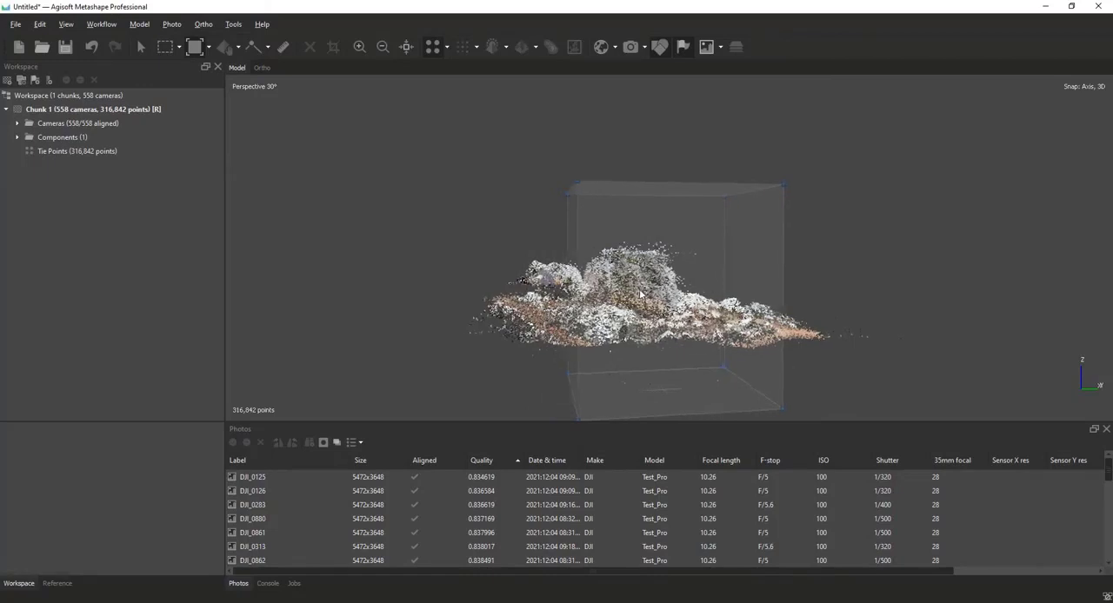
{"action": "left_click_drag", "start_coordinate": [640, 295], "coordinate": [847, 348]}
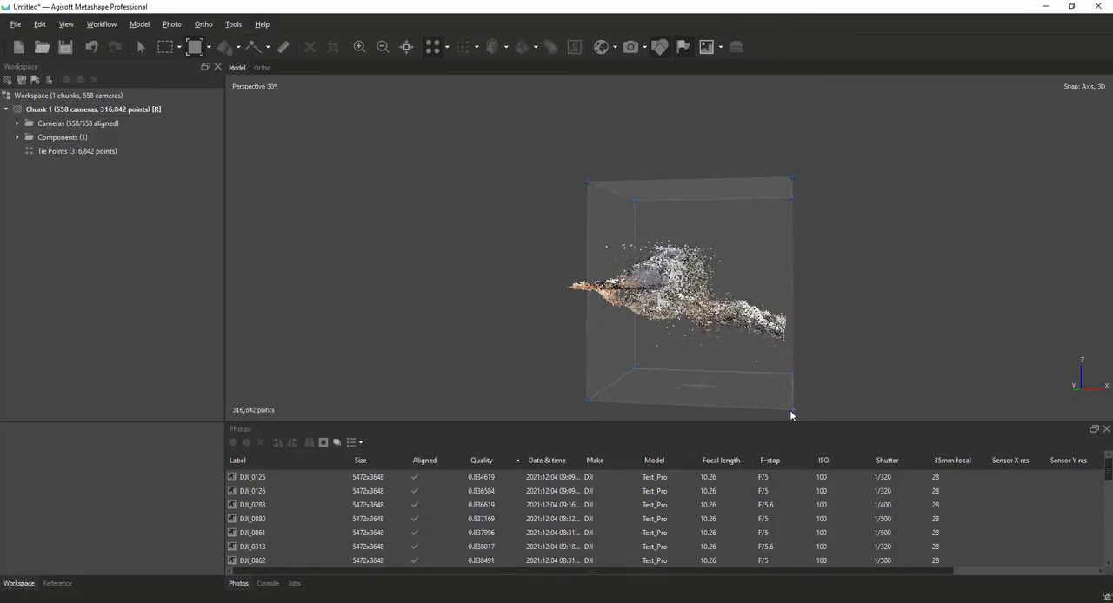
{"action": "left_click_drag", "start_coordinate": [789, 409], "coordinate": [729, 353]}
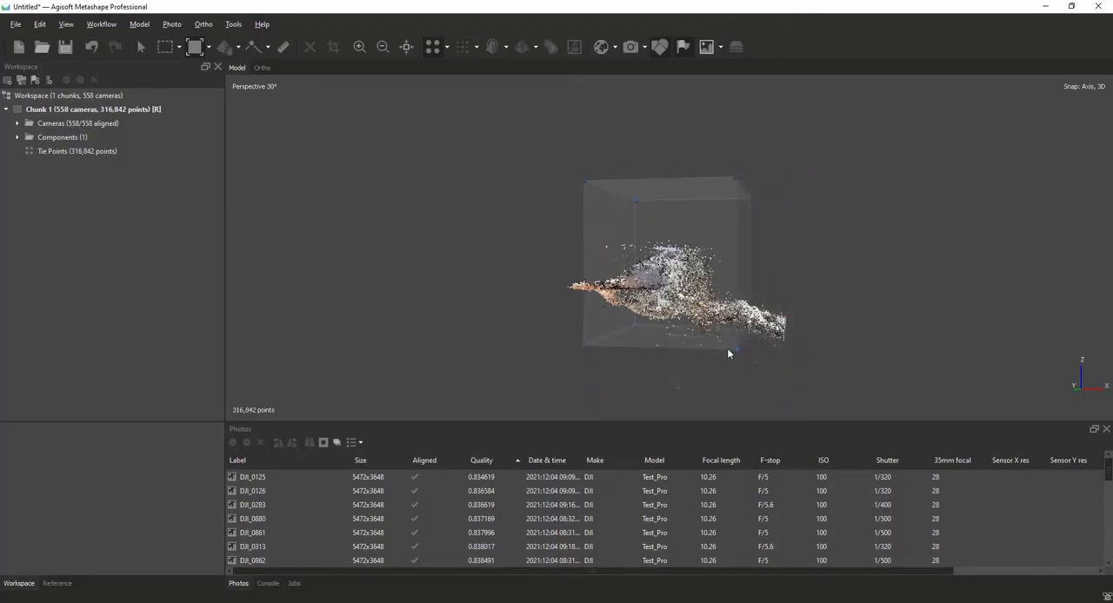
Lower the reconstruction region's top to just above the outcrop and tighten its lower corner close beneath the rock.
{"action": "left_click_drag", "start_coordinate": [676, 288], "coordinate": [719, 296]}
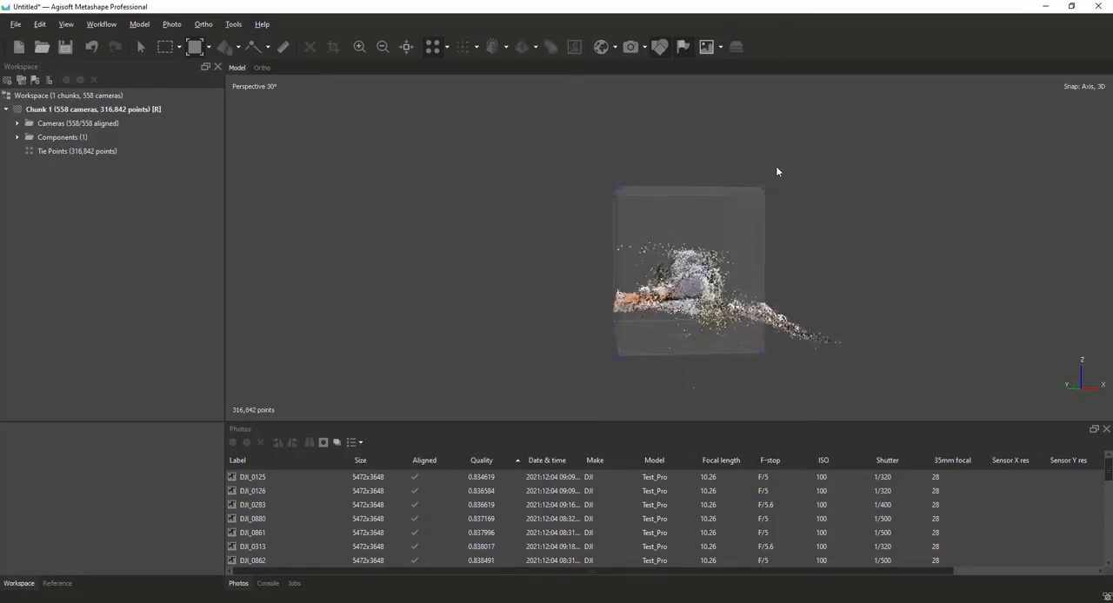
{"action": "left_click_drag", "start_coordinate": [765, 188], "coordinate": [767, 236]}
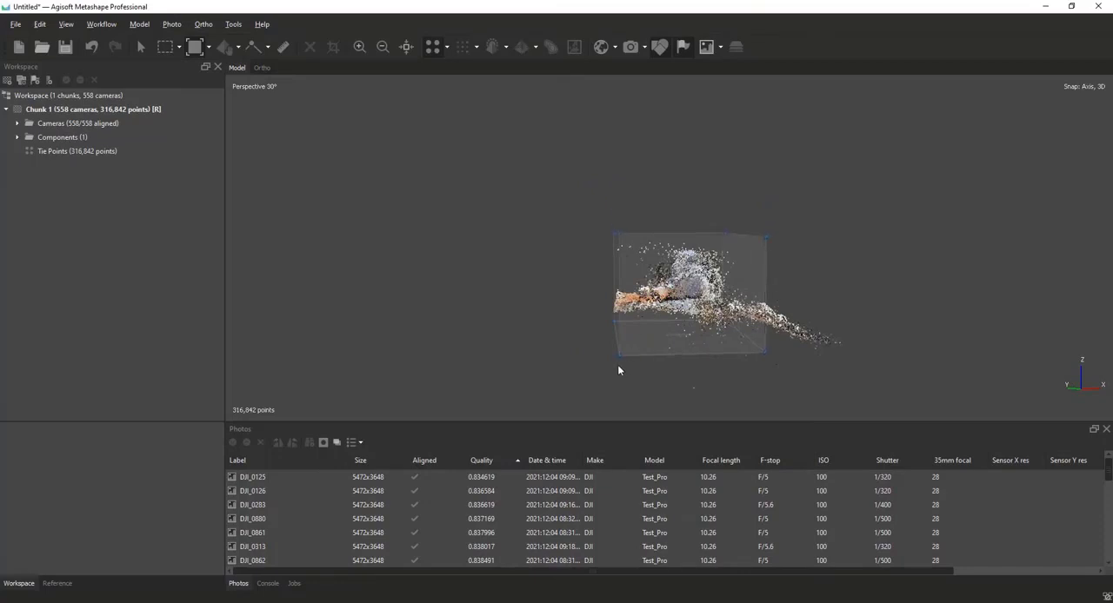
{"action": "left_click_drag", "start_coordinate": [623, 339], "coordinate": [662, 325]}
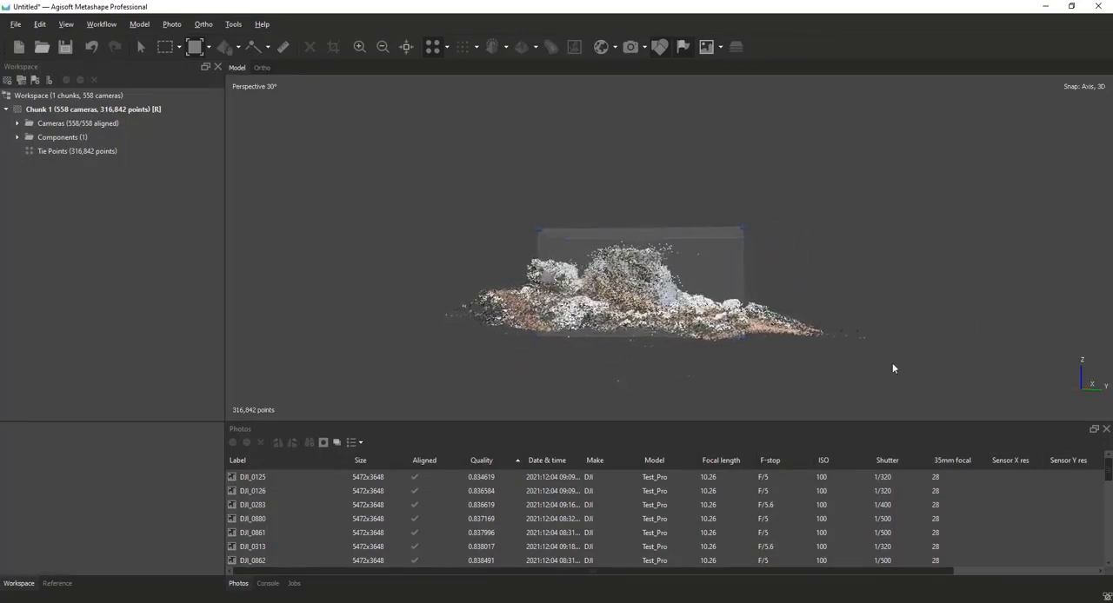
{"action": "left_click_drag", "start_coordinate": [892, 261], "coordinate": [883, 260]}
{"action": "scroll", "coordinate": [899, 266], "scroll_direction": "down", "scroll_amount": 5}
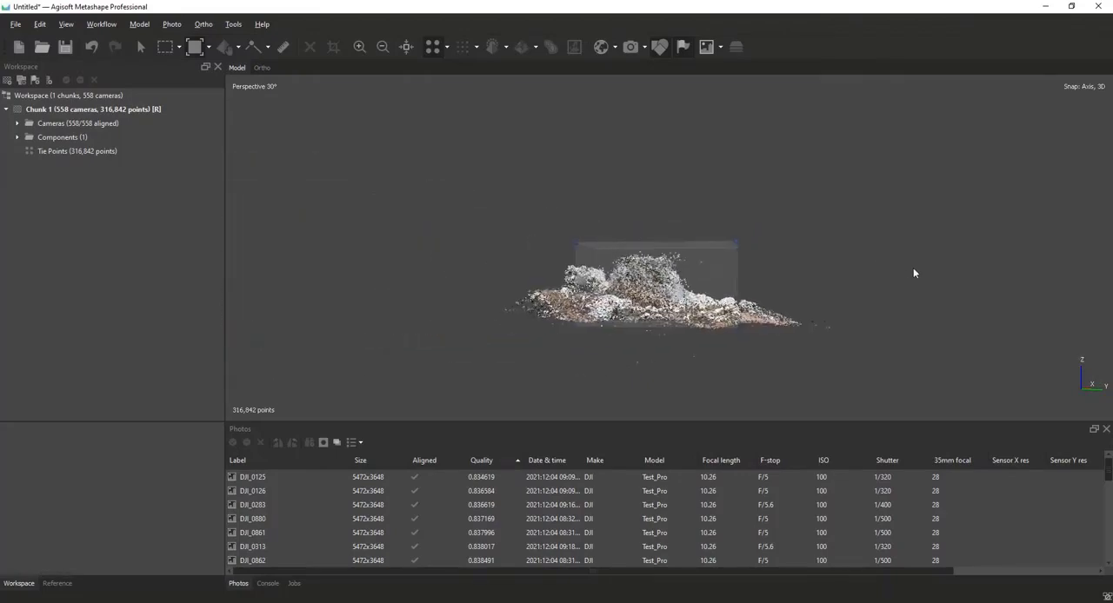